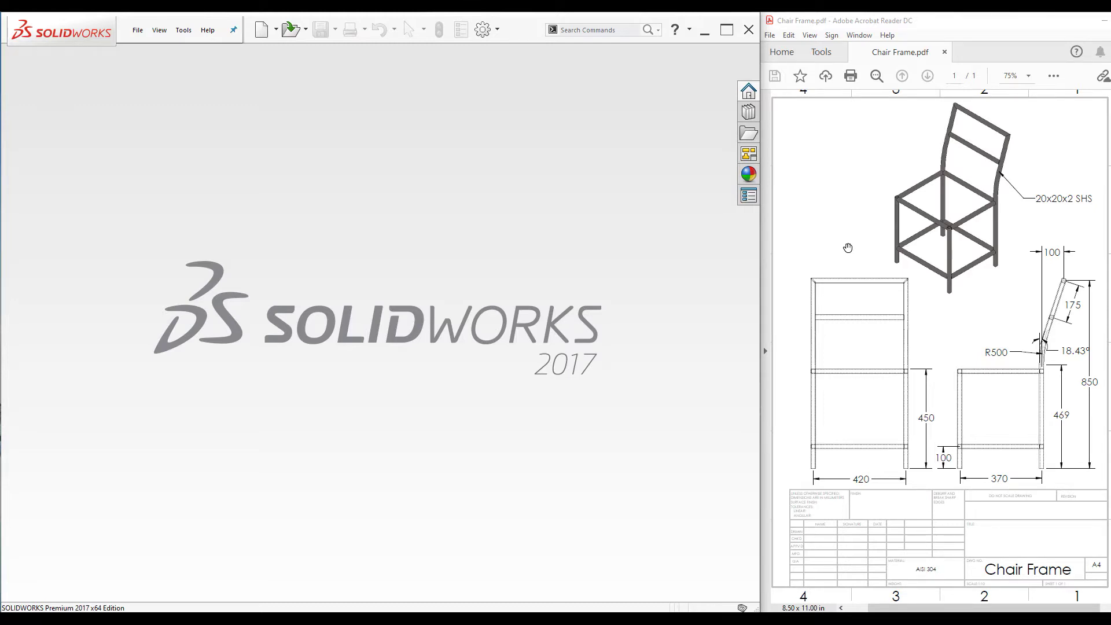
Step: Create a new document from the Part template
left_click(276, 28)
left_click(277, 43)
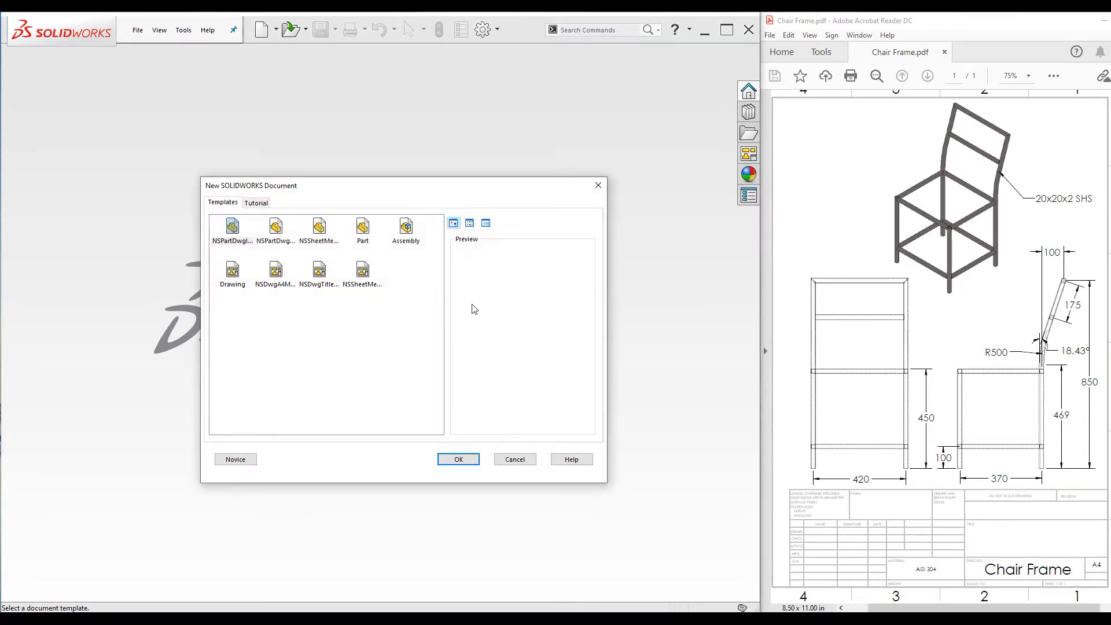
left_click(361, 230)
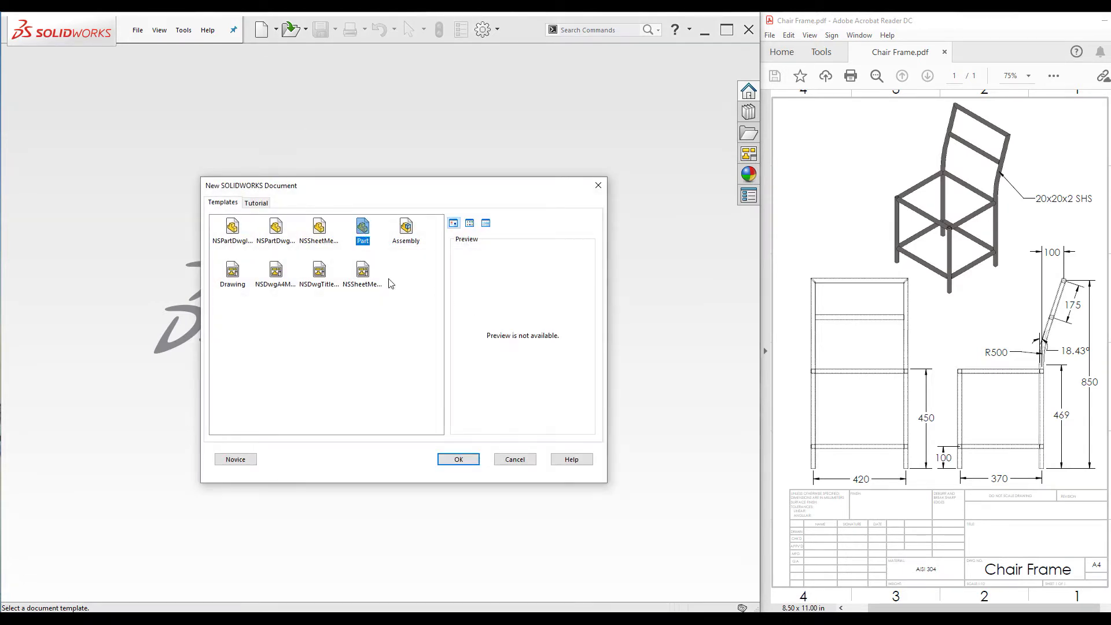
left_click(454, 461)
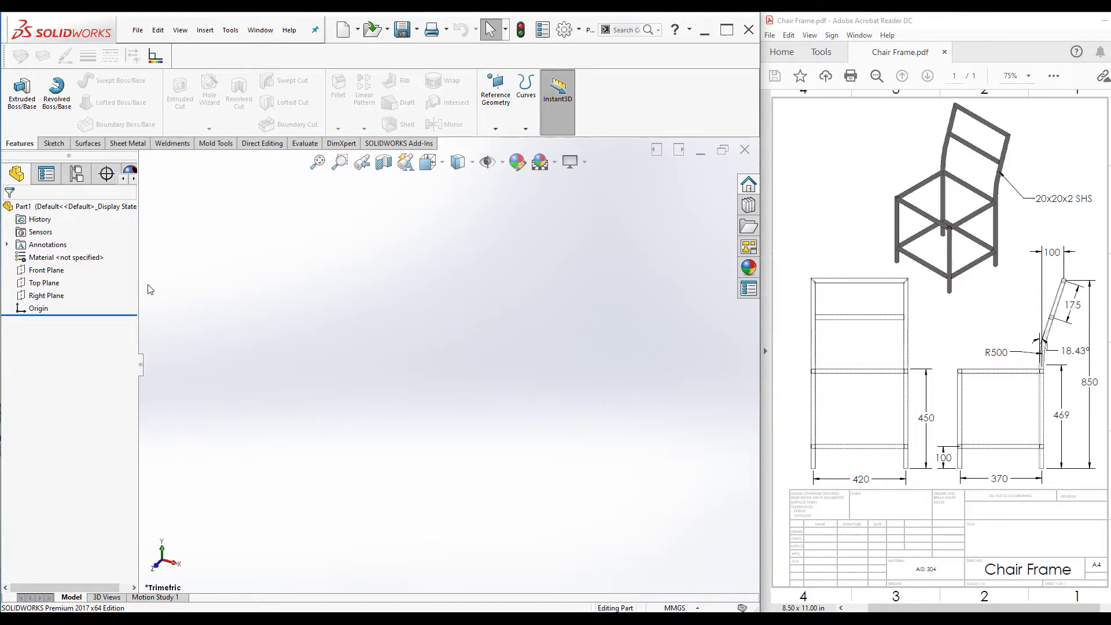
Step: Show the Front, Top and Right planes in the graphics area
left_click(47, 270)
left_click(41, 283, "ctrl")
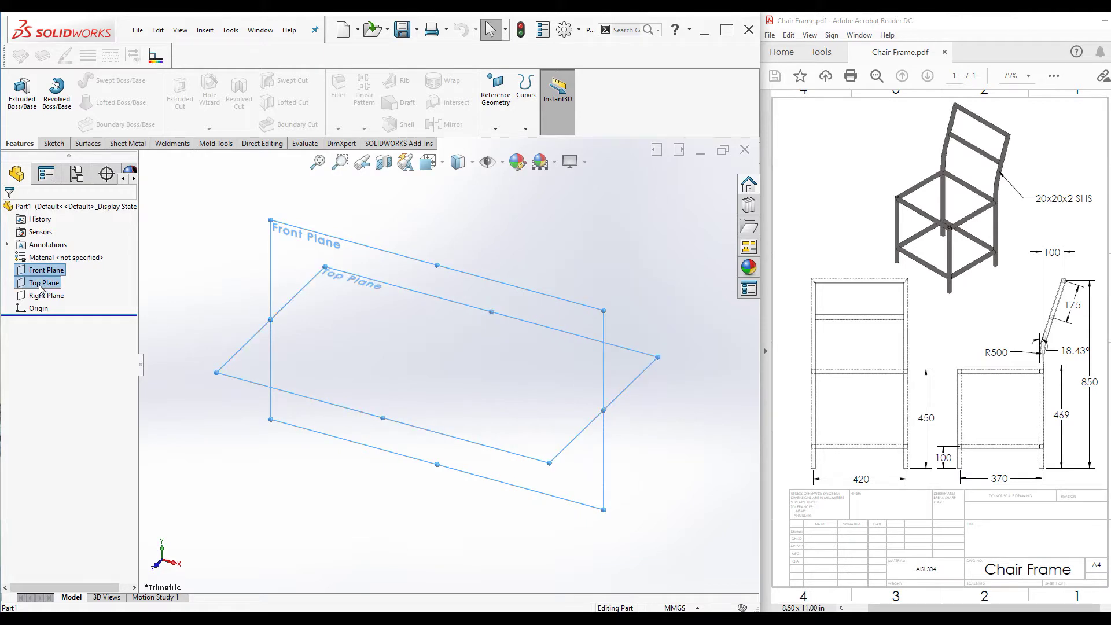
left_click(47, 297, "ctrl")
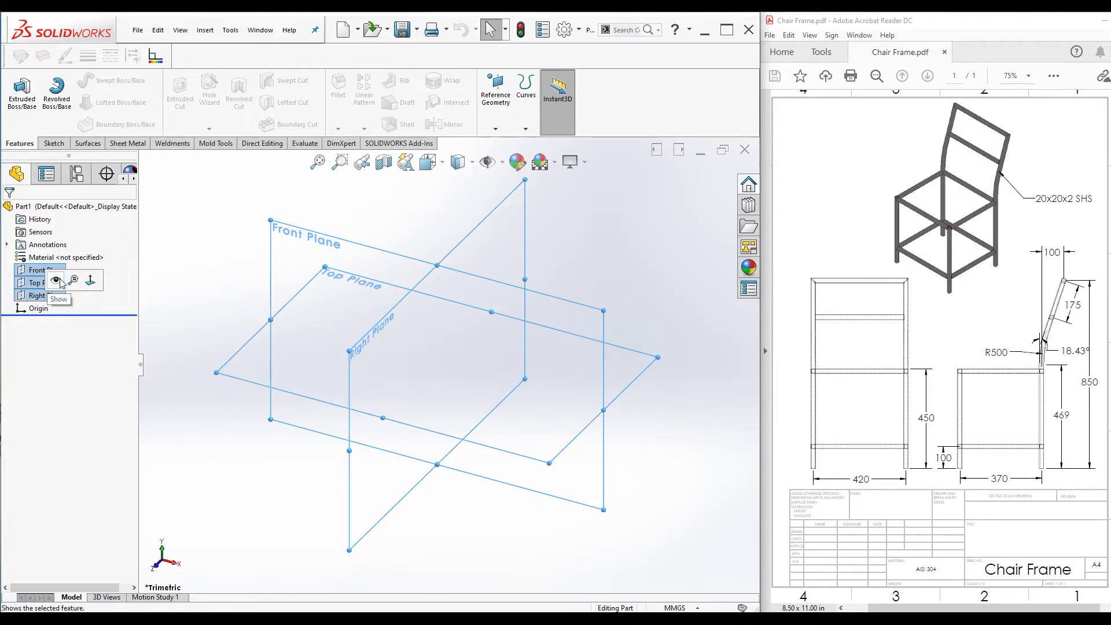
left_click(55, 280)
left_click(252, 313)
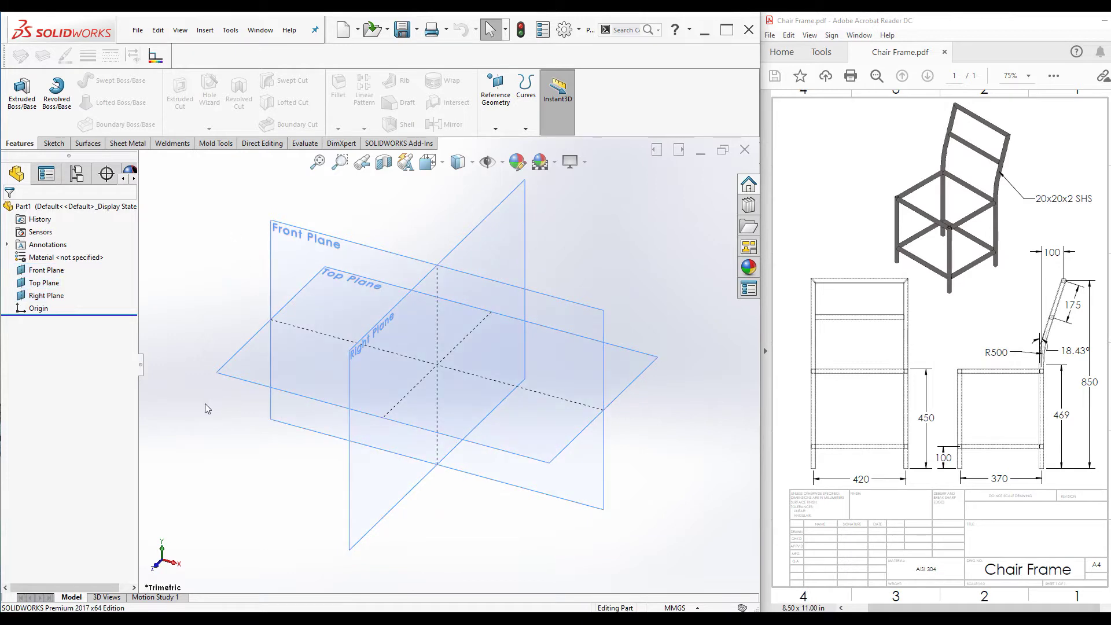
Step: Open a sketch on the Top Plane and draw a center rectangle about 120 by 68 mm centred on the origin
left_click(236, 379)
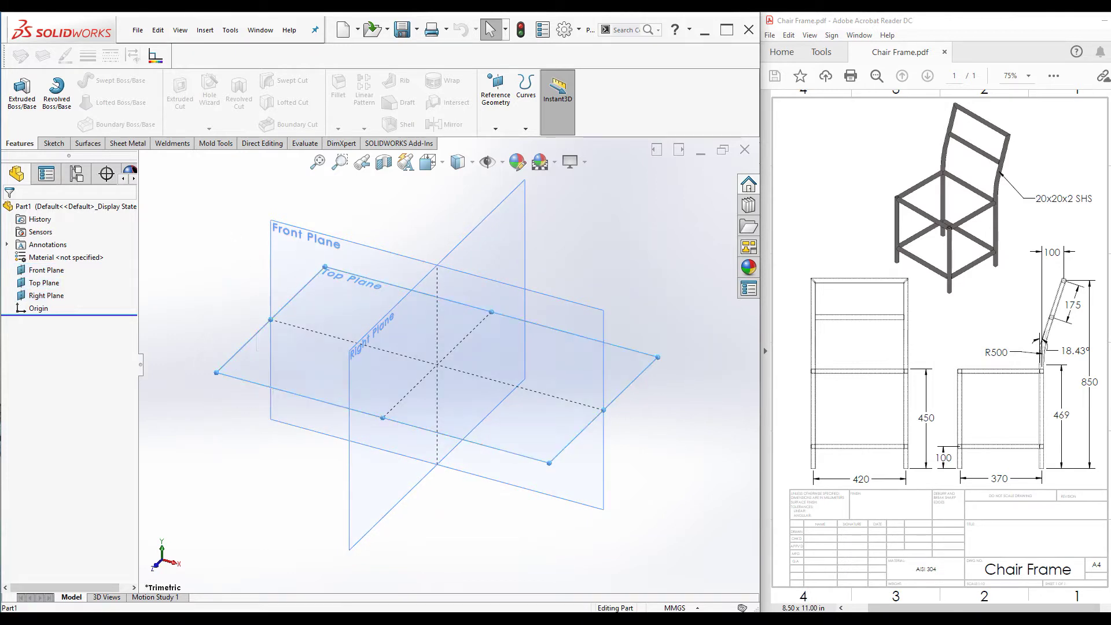
right_click(234, 376)
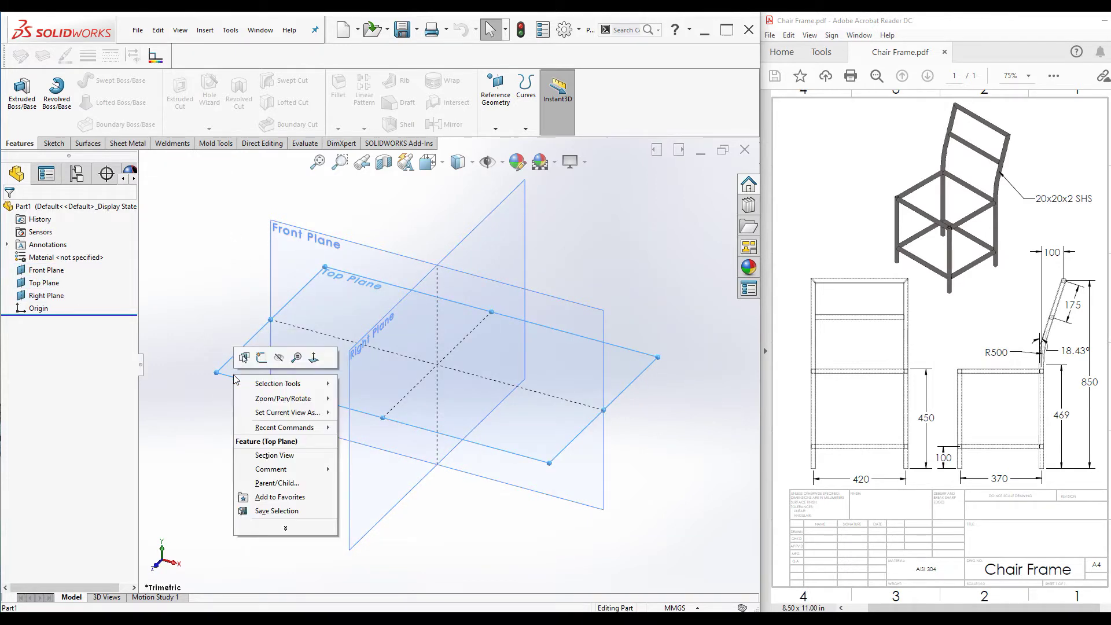
left_click(262, 359)
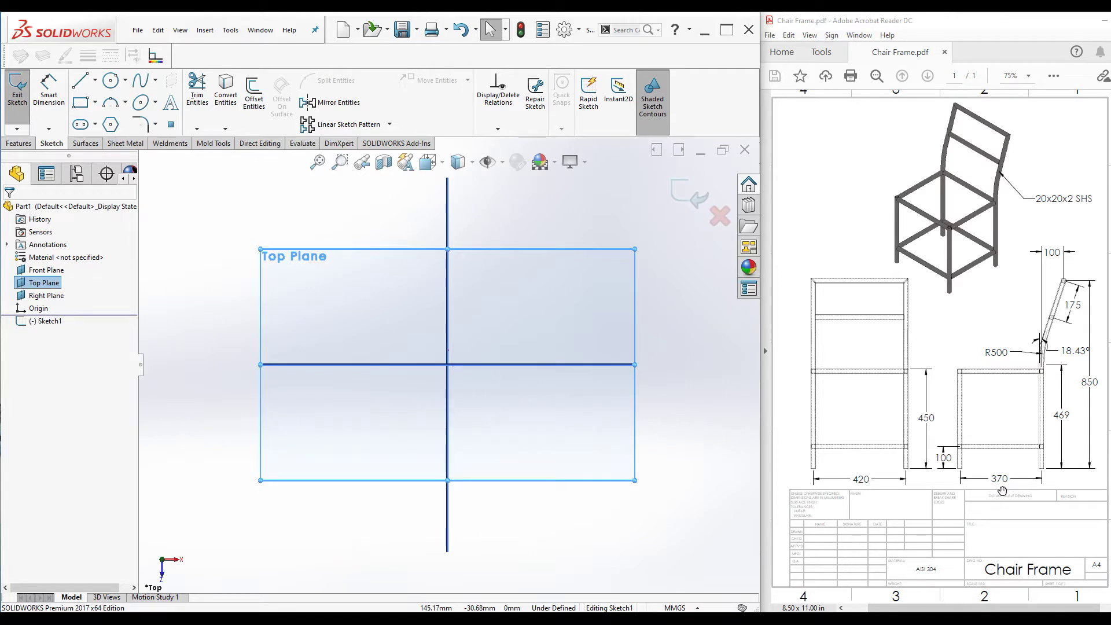
left_click(96, 102)
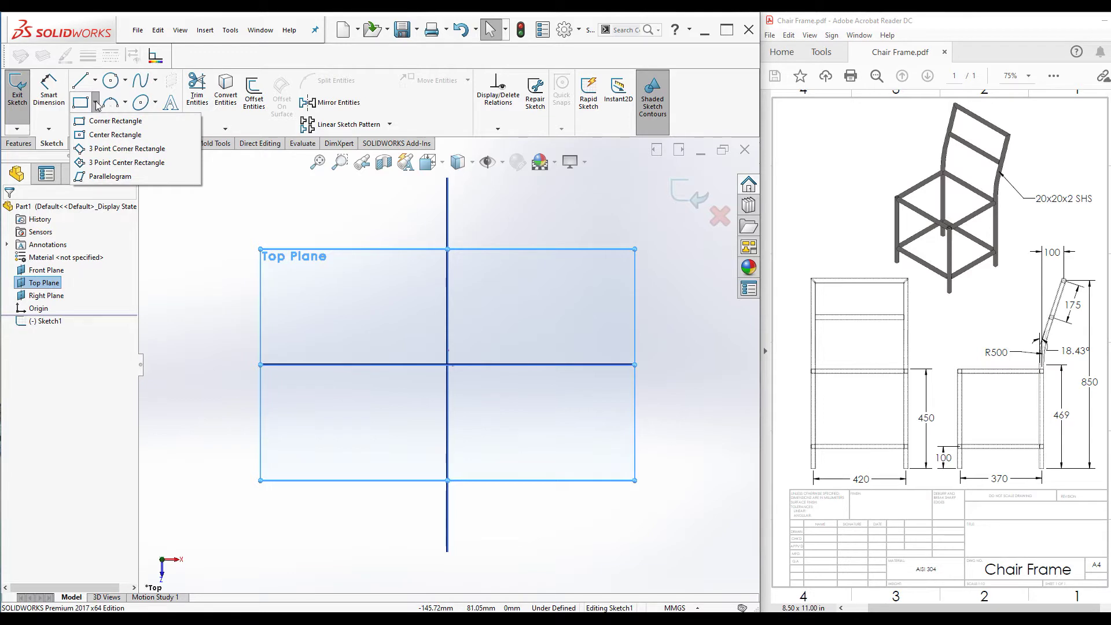
left_click(99, 136)
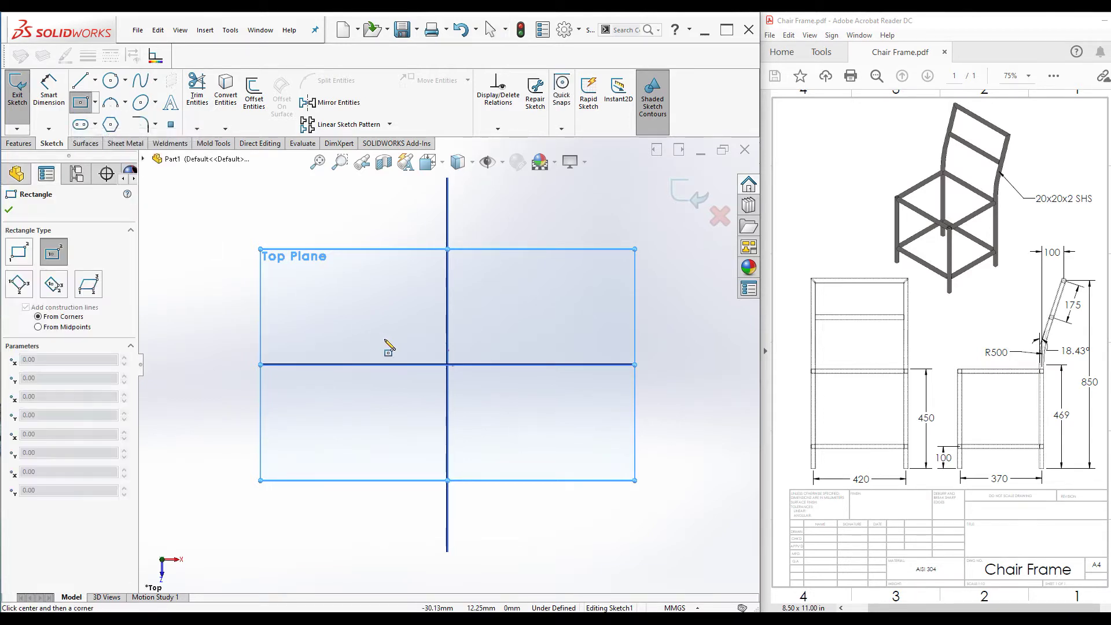
left_click(448, 366)
left_click(321, 293)
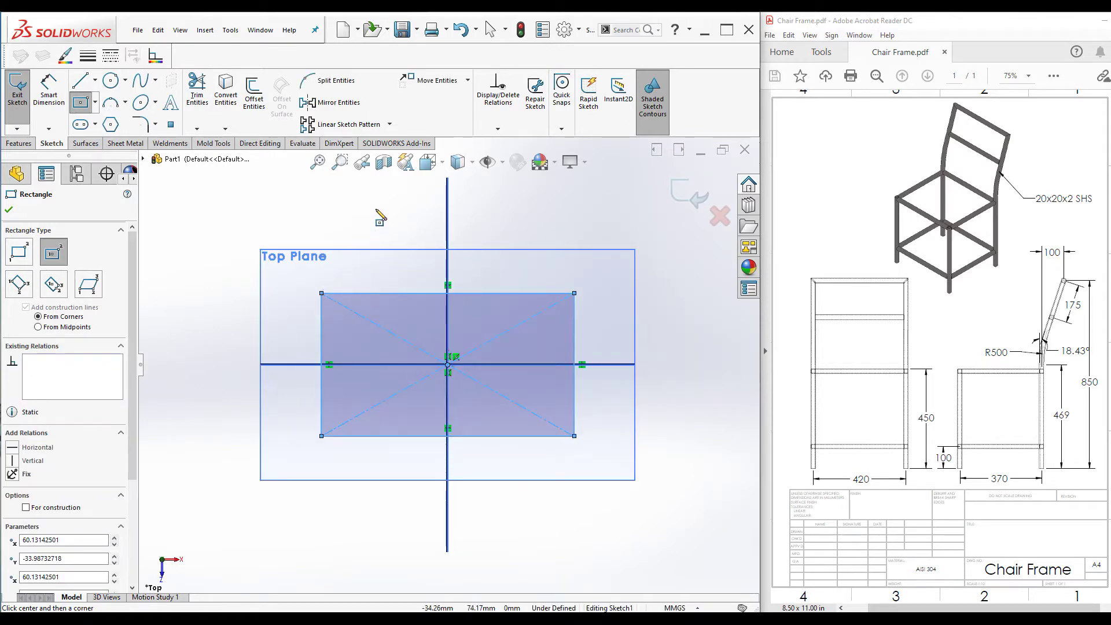
Step: Dimension the rectangle to 420 mm wide and 370 mm deep, and exit the sketch
left_click(48, 93)
left_click(389, 293)
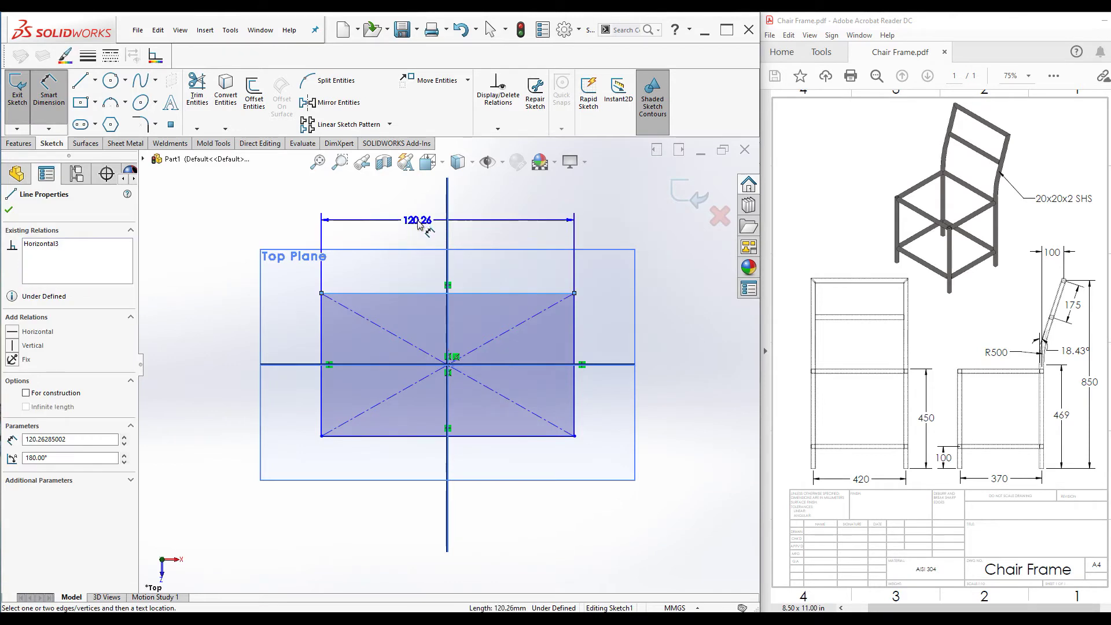
left_click(418, 223)
type("420")
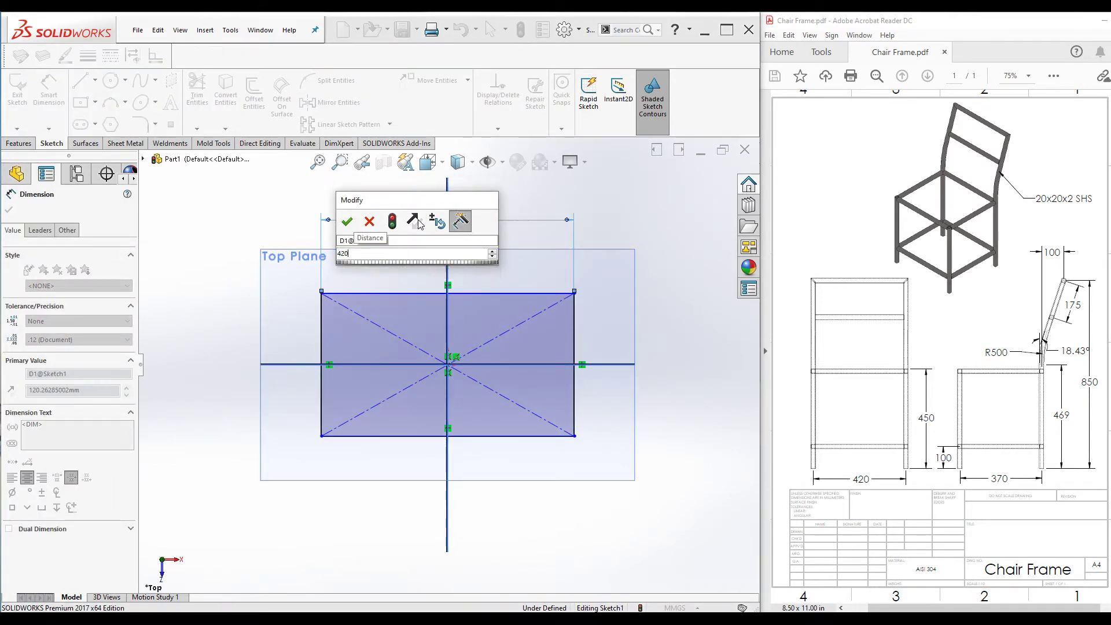
key("Return")
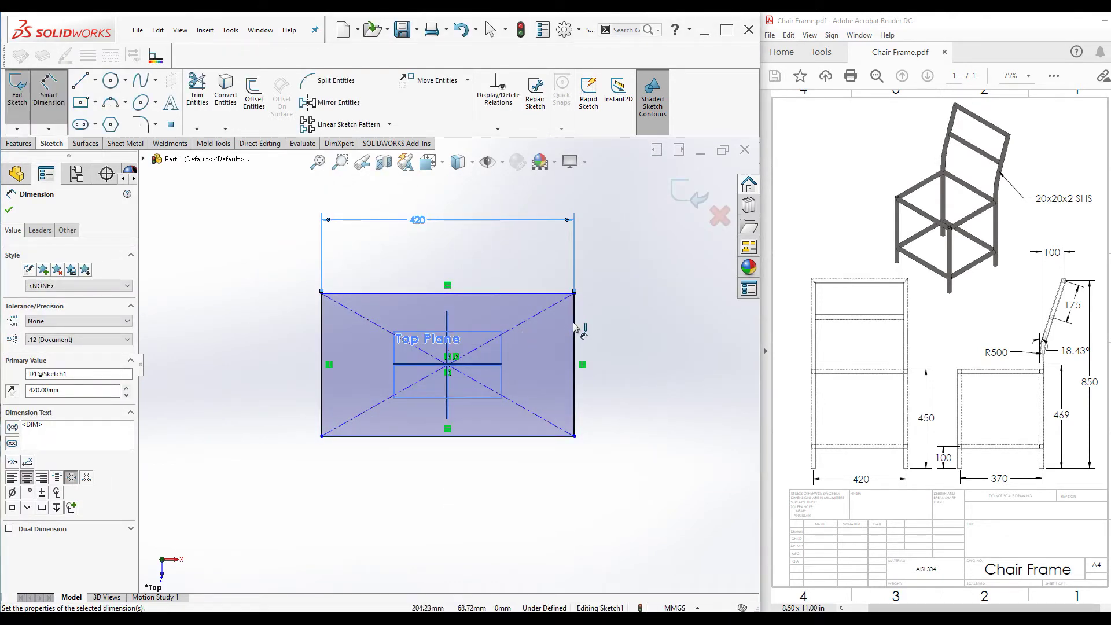
left_click(574, 327)
left_click(621, 350)
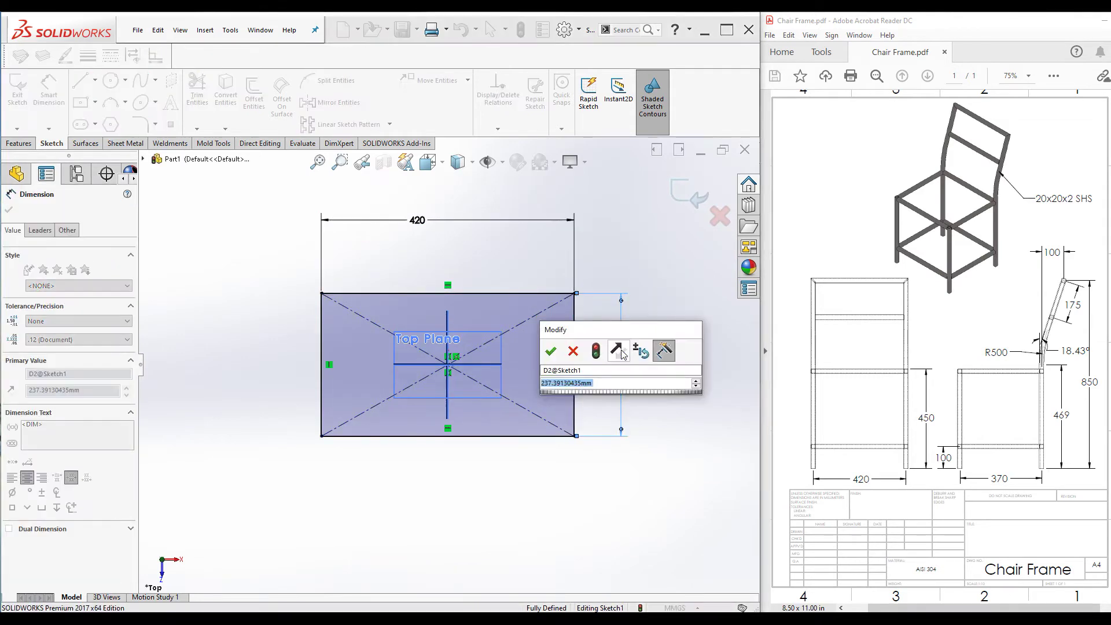
type("370")
key("Return")
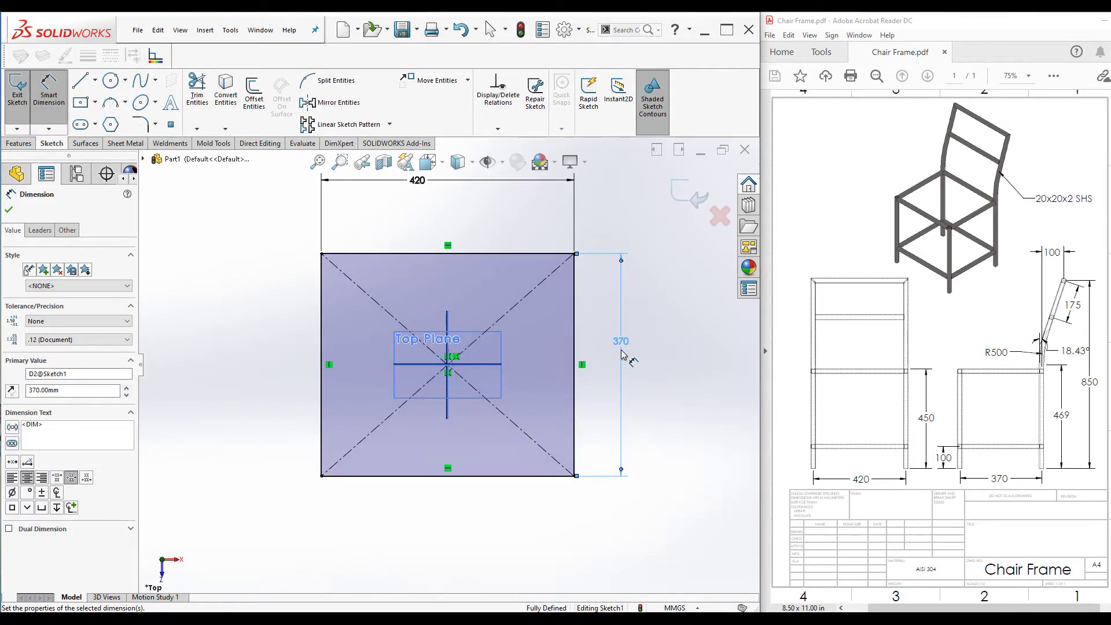
left_click(687, 194)
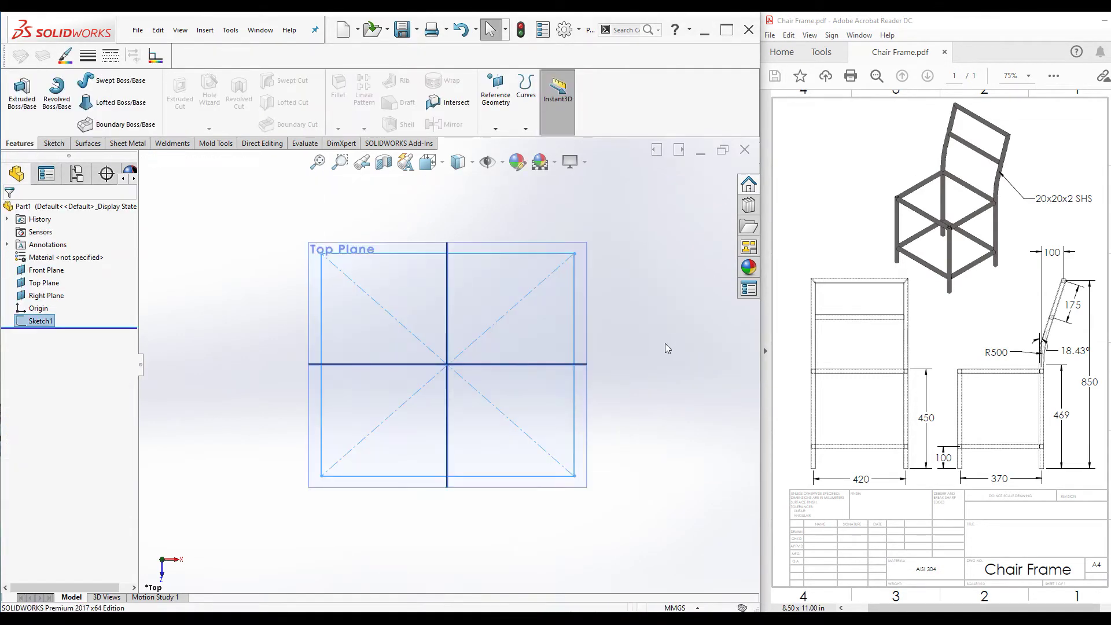
Step: Create a reference plane offset 100 mm above the Top Plane, keeping the Plane command pinned open for further planes
key("ctrl+7")
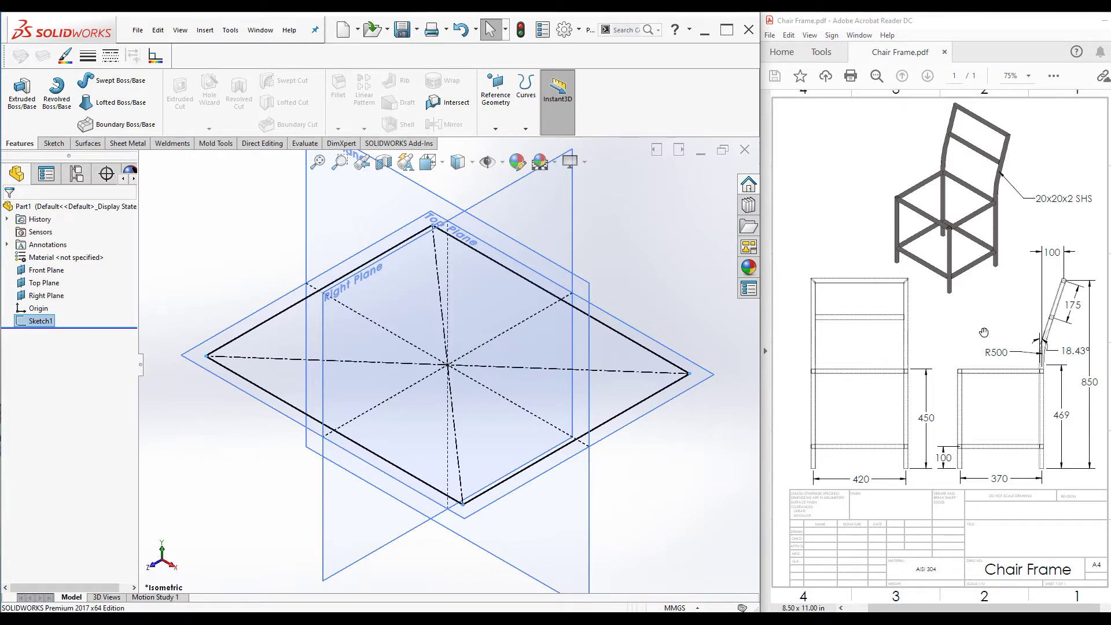
key("f")
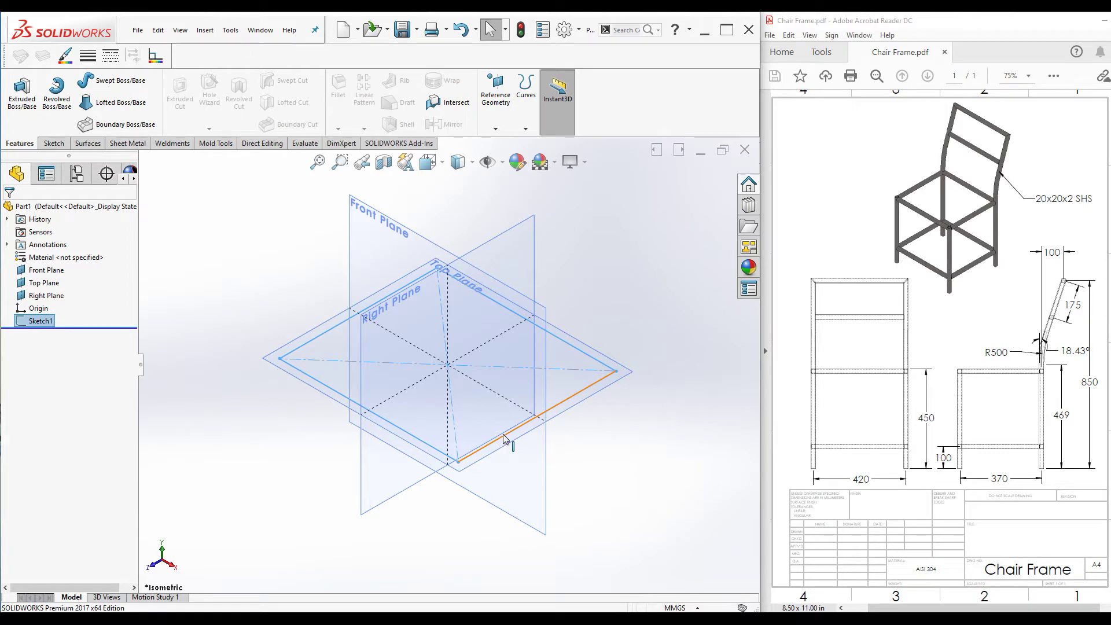
key("z")
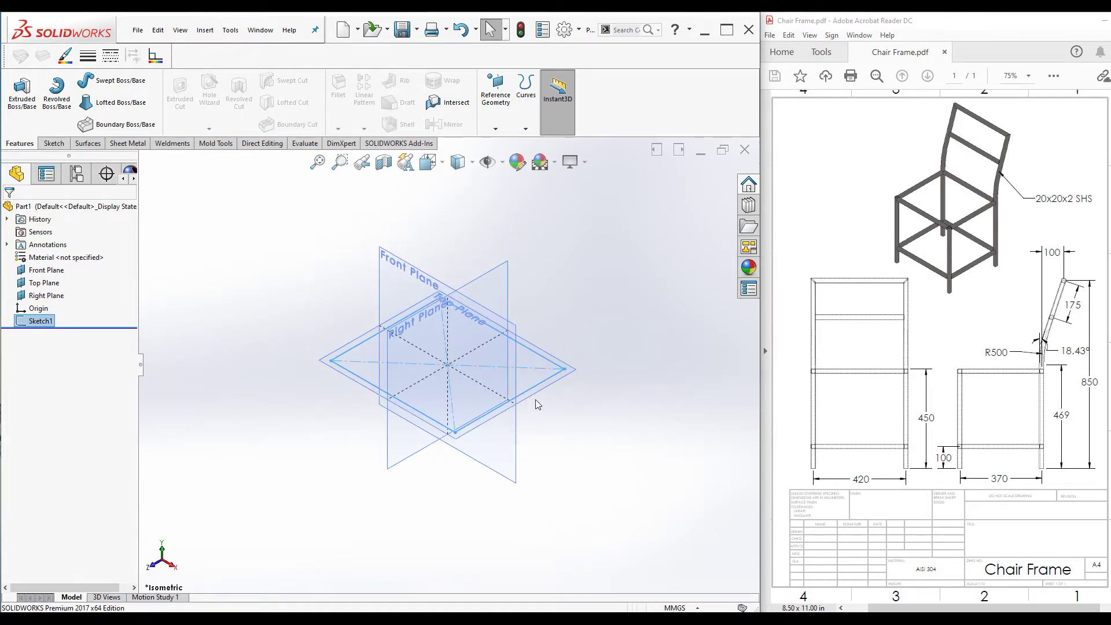
left_click(559, 415)
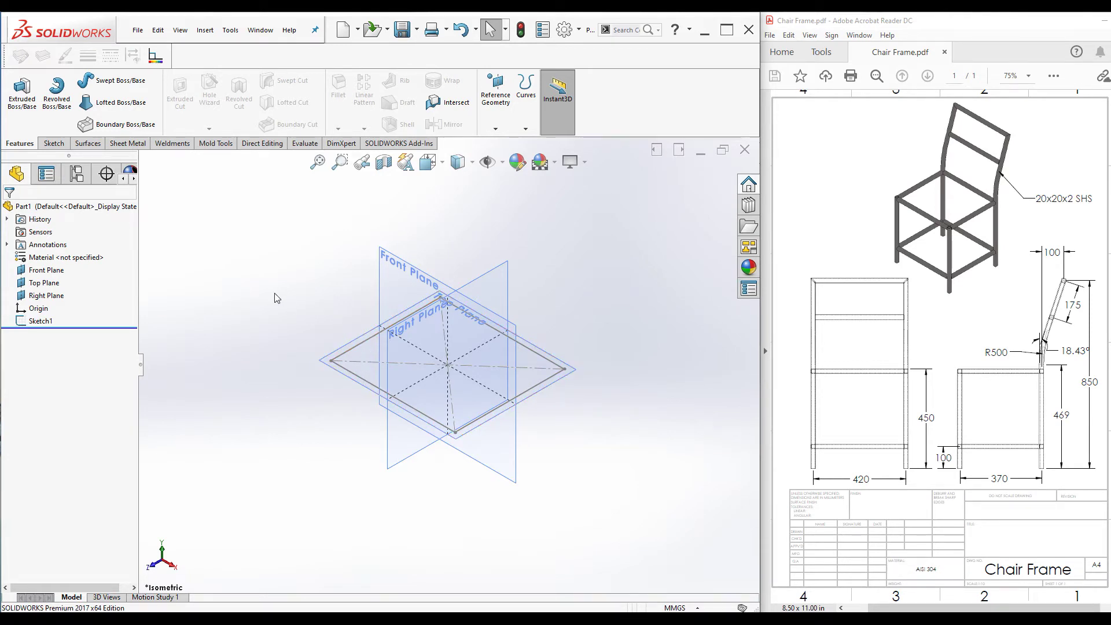
left_click(495, 89)
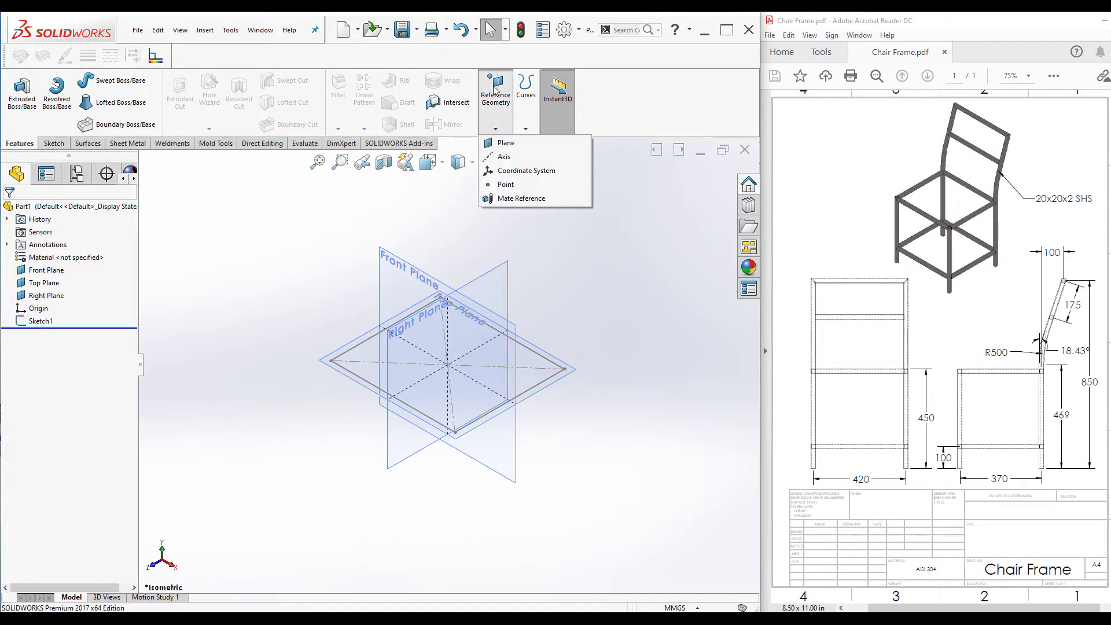
left_click(503, 144)
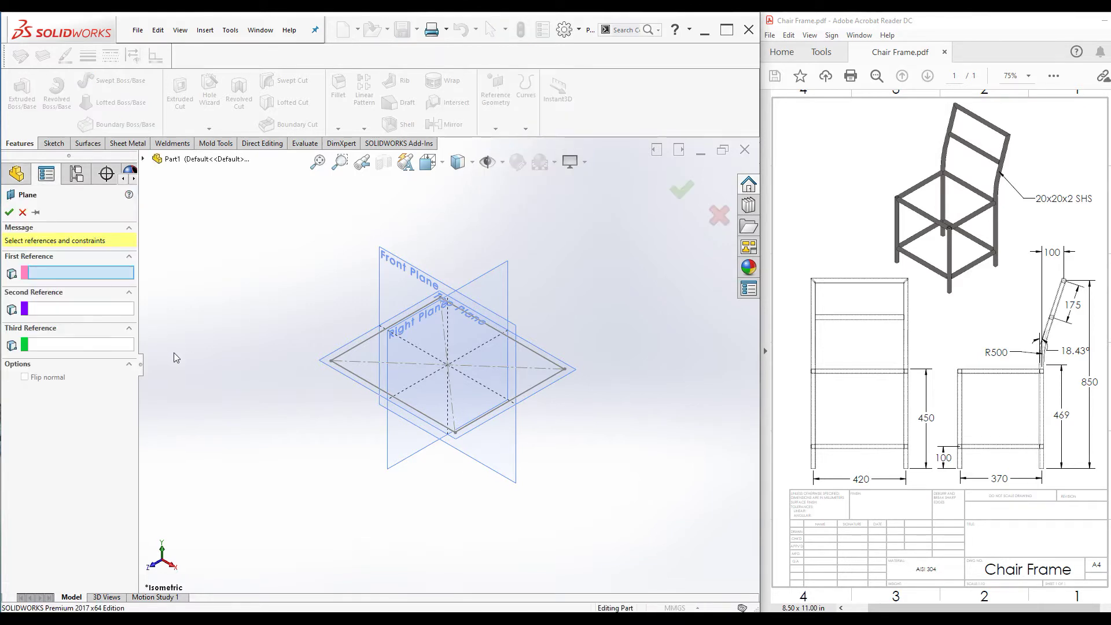
left_click(37, 212)
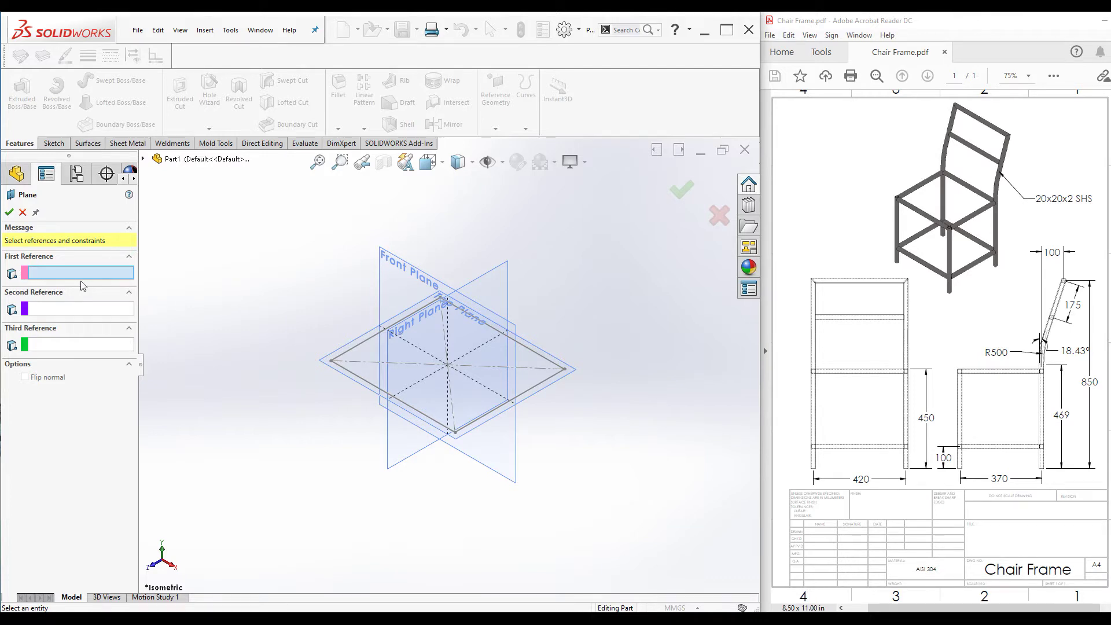
left_click(333, 371)
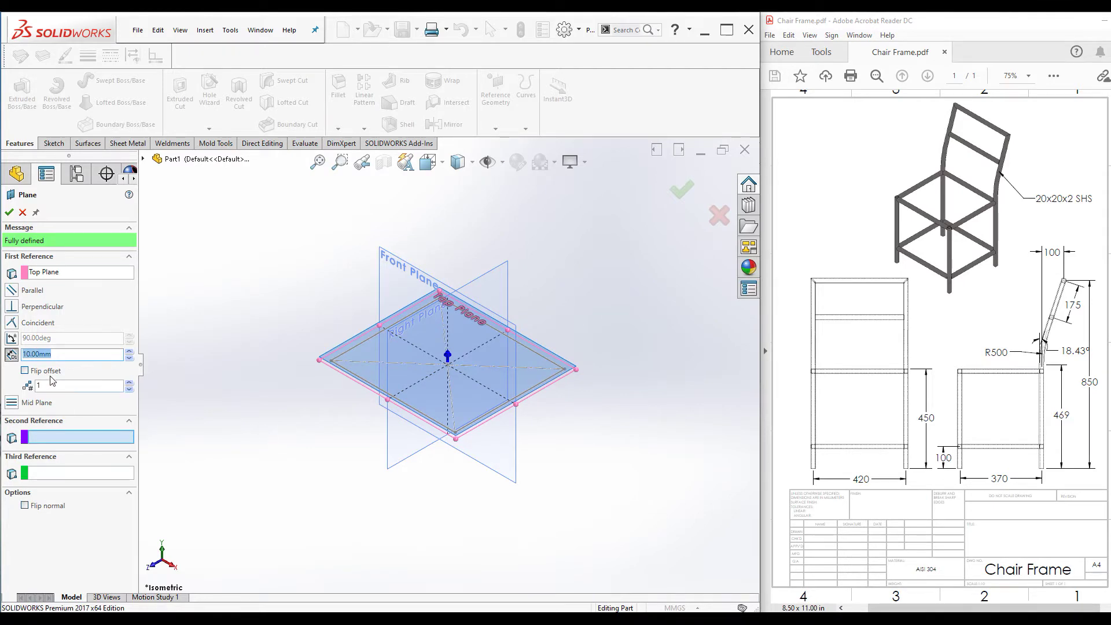
left_click(61, 354)
double_click(43, 354)
type("100")
key("Return")
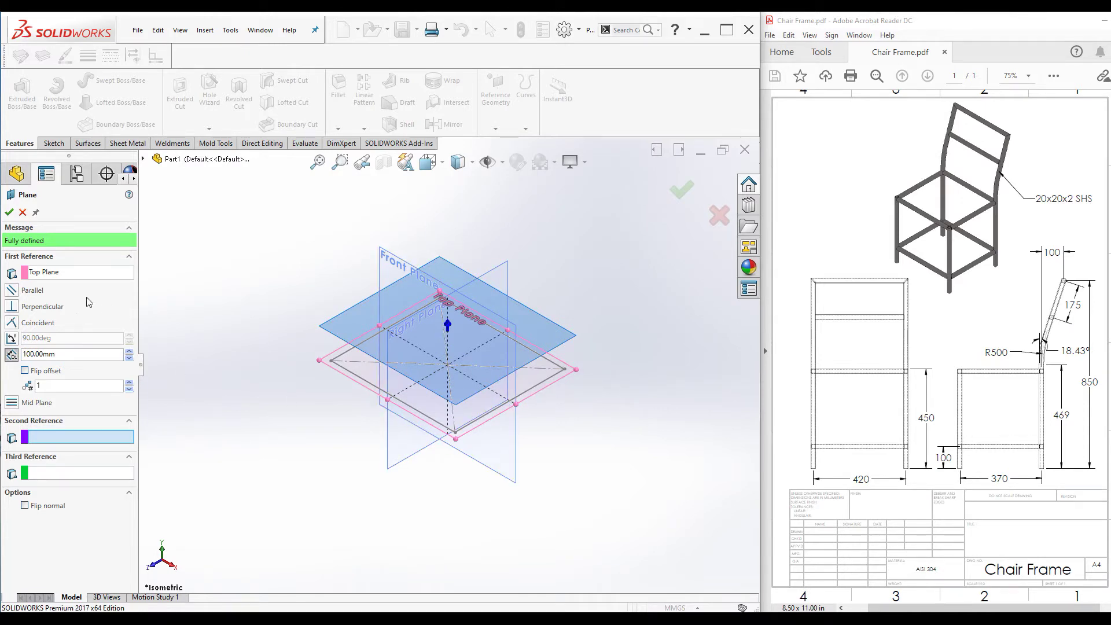
left_click(8, 212)
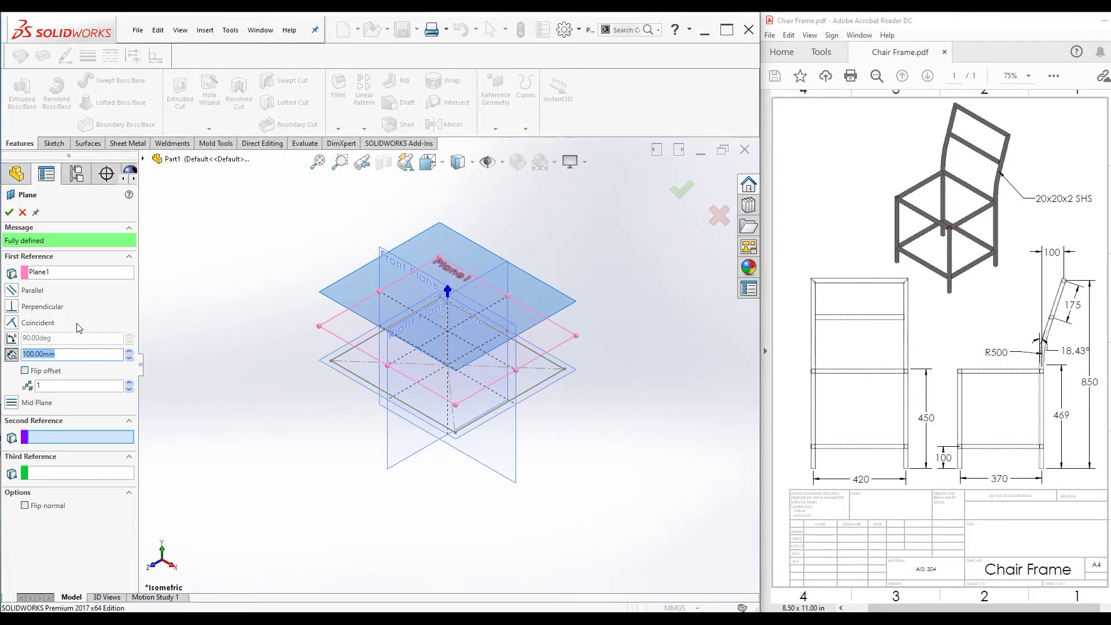
Step: Create a second reference plane offset 450 mm above the Top Plane, replacing the preselected first reference
left_click(58, 274)
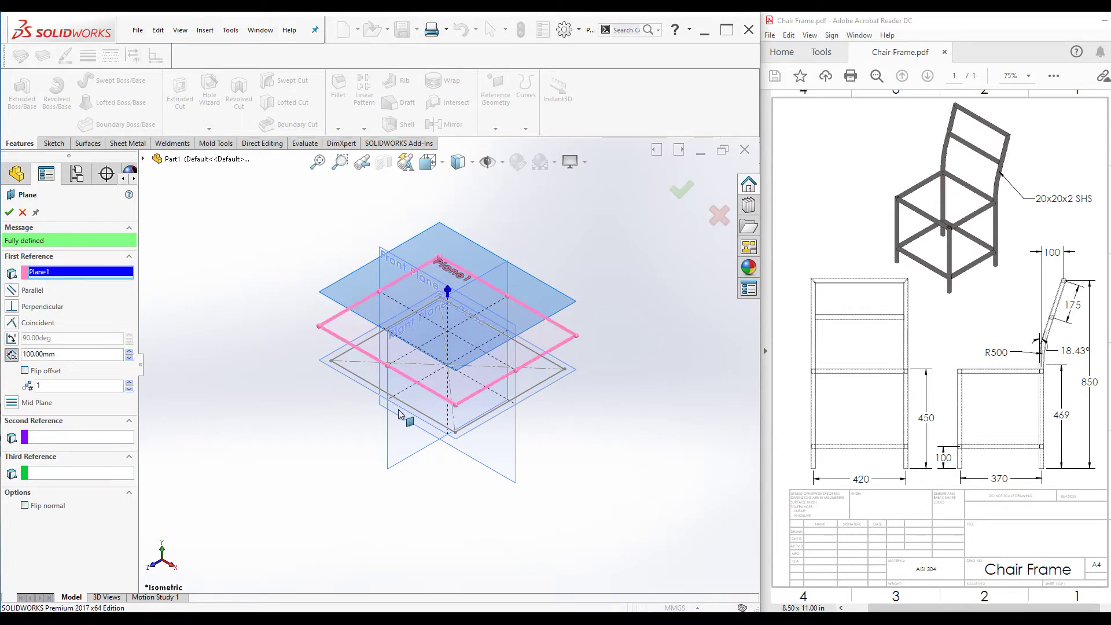
left_click(358, 389)
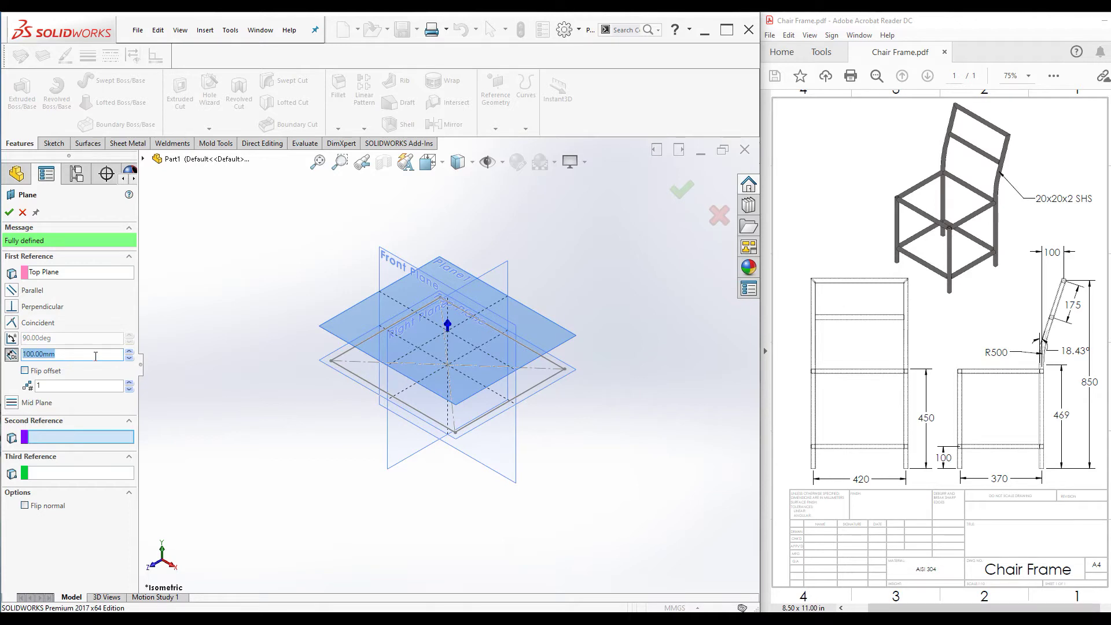
type("450")
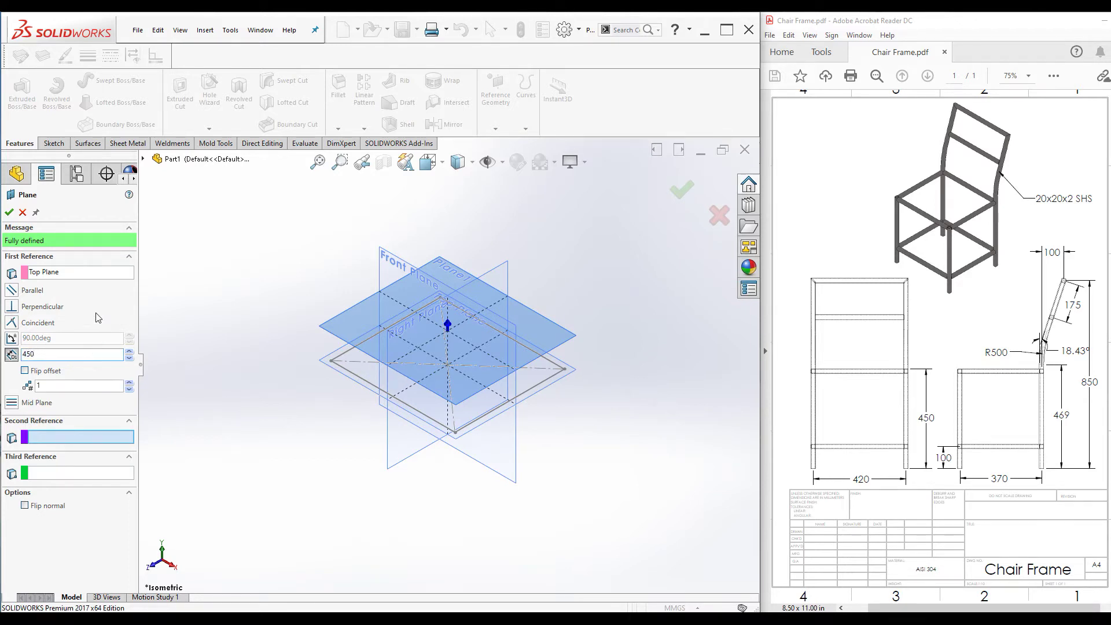
key("Return")
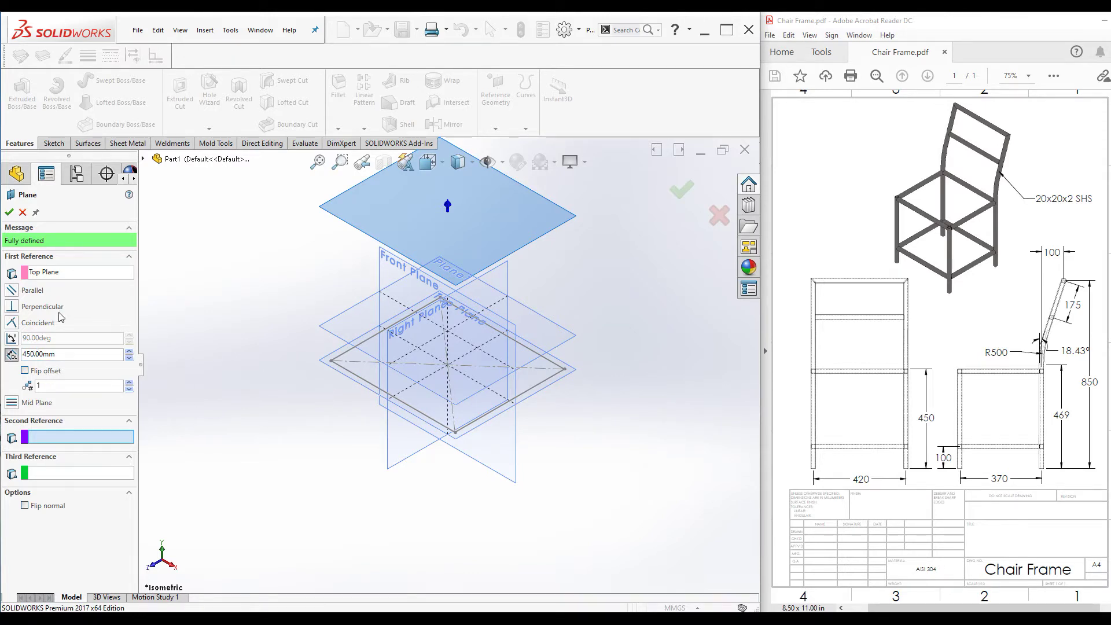
left_click(8, 211)
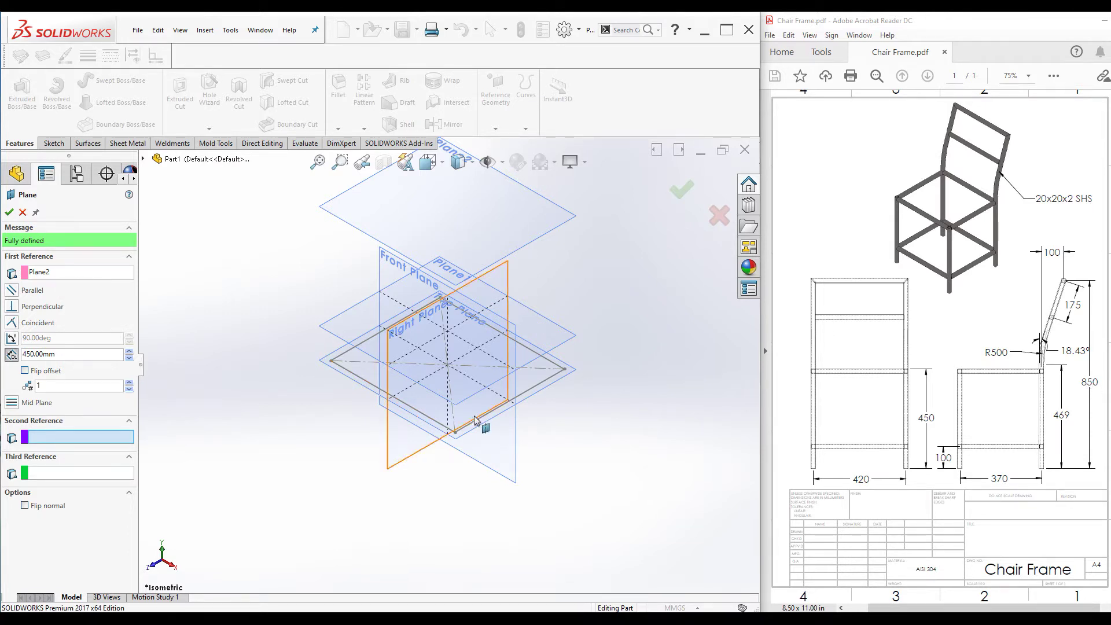
Step: Create a third reference plane offset 850 mm above the Top Plane, replacing the preselected second reference plane
left_click(78, 274)
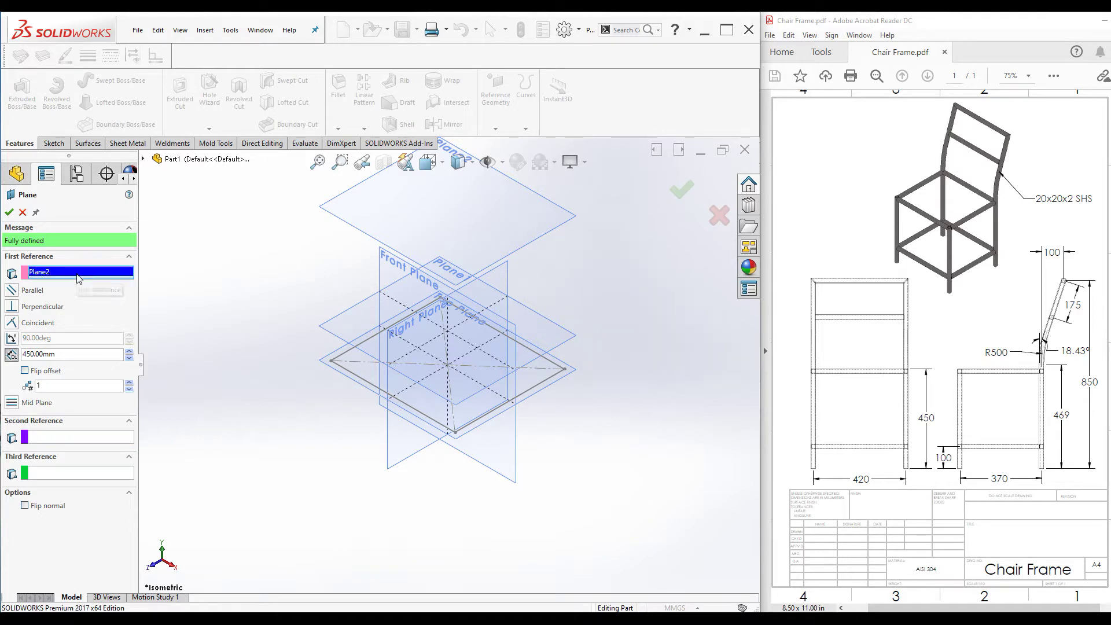
left_click(329, 382)
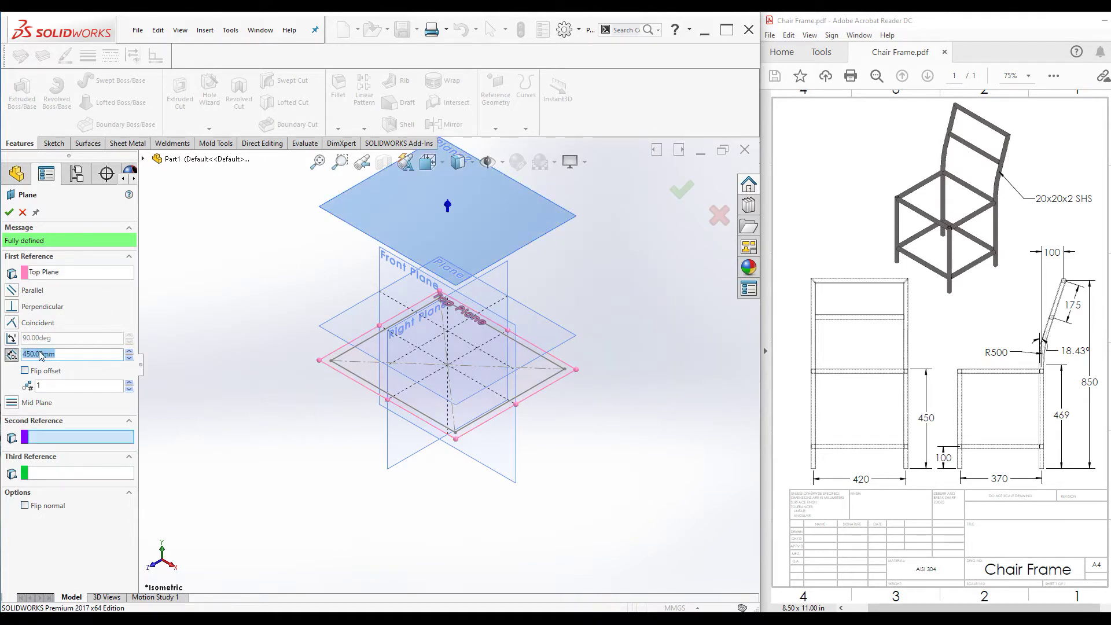
type("850")
key("Return")
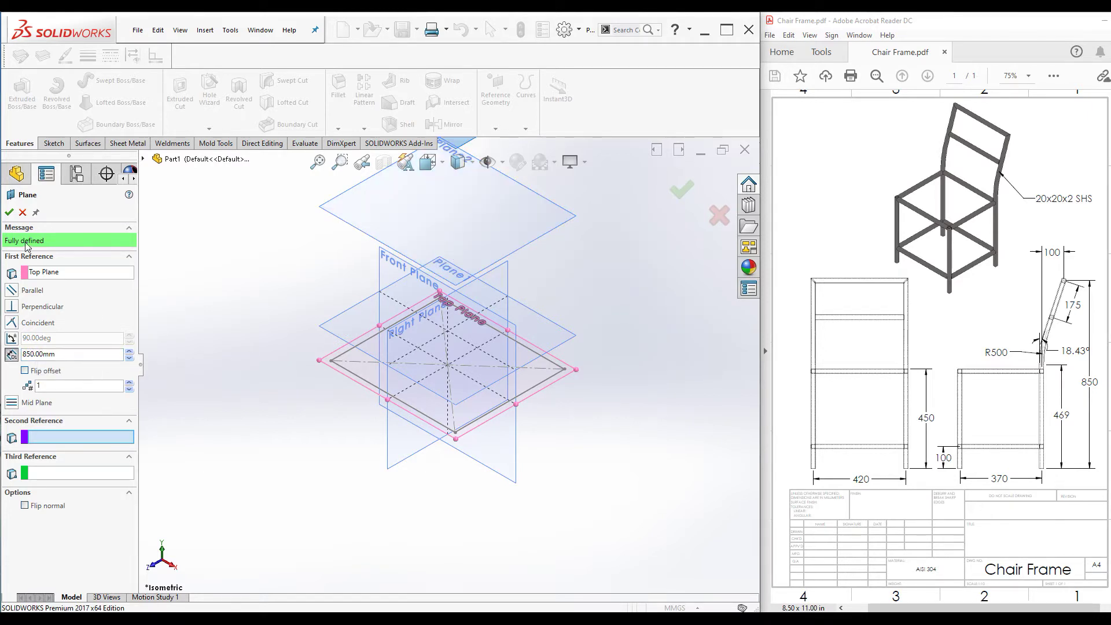
key("Return")
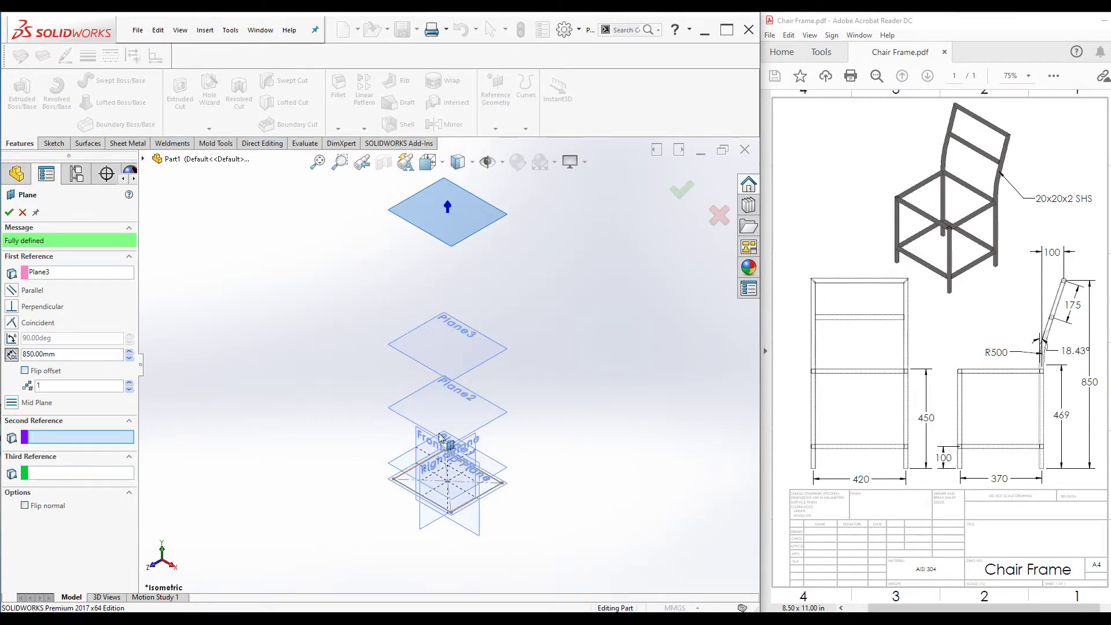
Step: Cancel the additional plane, undo the last reference plane, and check the plane at 450 mm
left_click(394, 419)
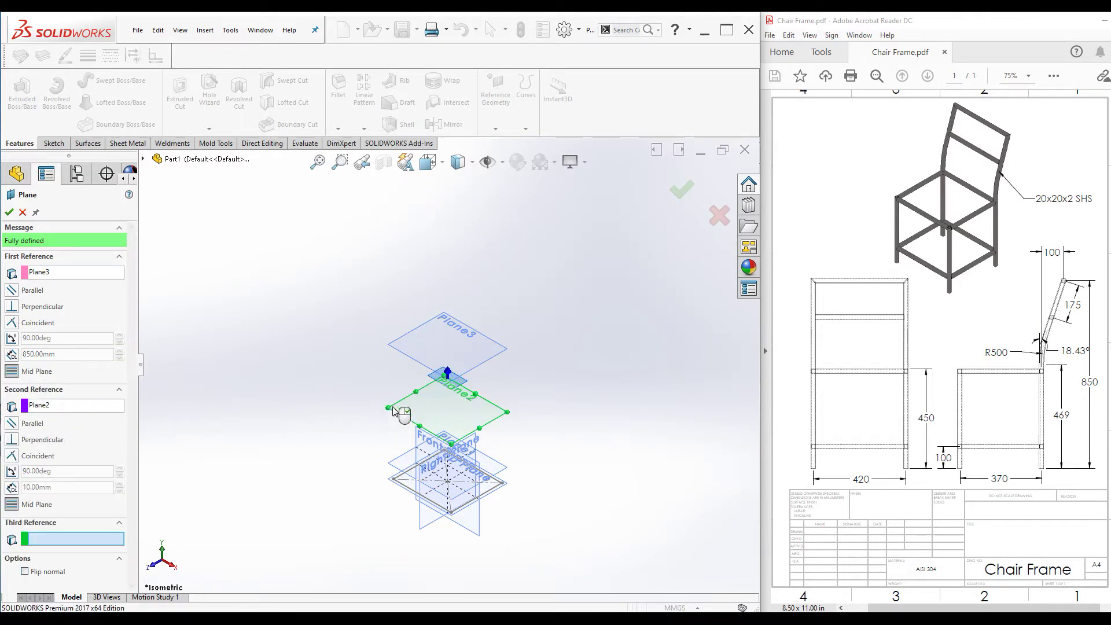
left_click(399, 350)
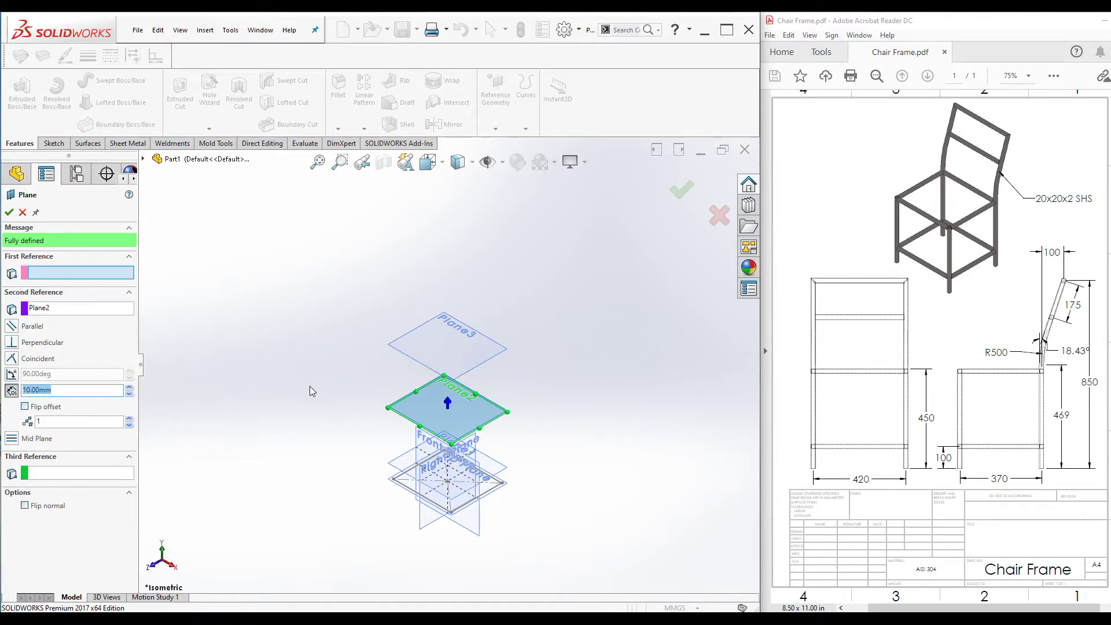
left_click(22, 212)
left_click(462, 31)
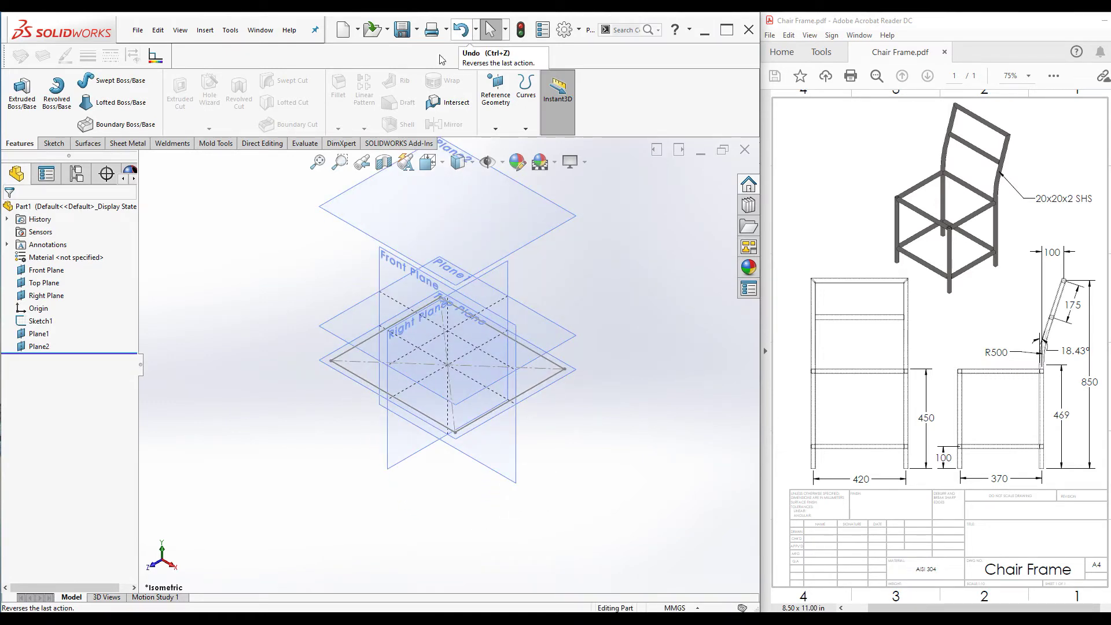
left_click(38, 347)
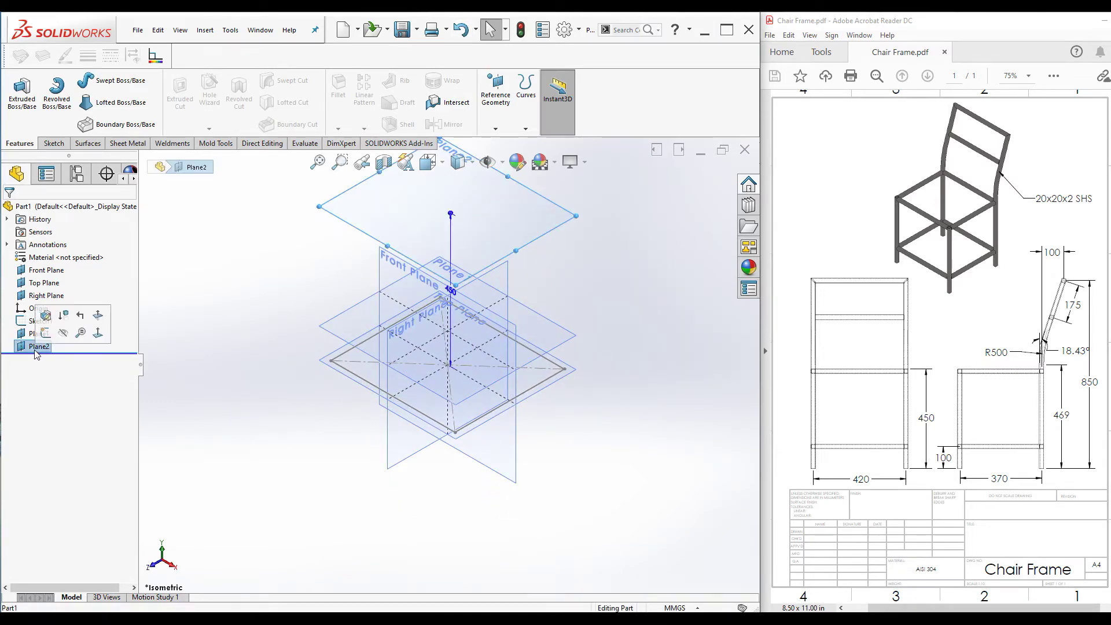
left_click(279, 349)
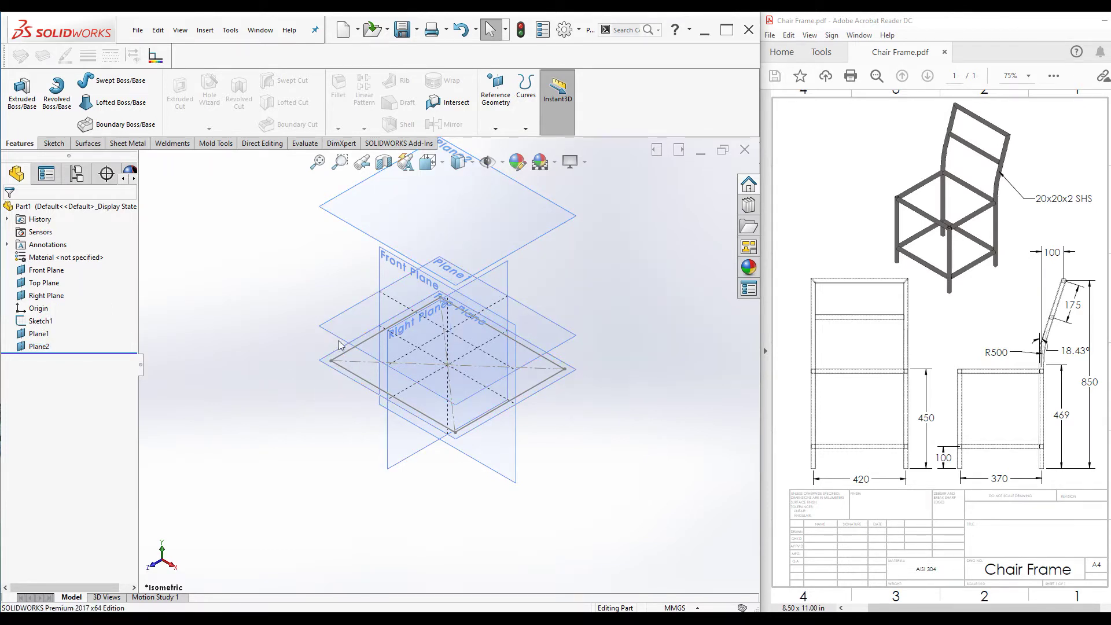
Step: Recreate the uppermost reference plane, using the Top Plane as first reference with an 850 mm offset
left_click(496, 128)
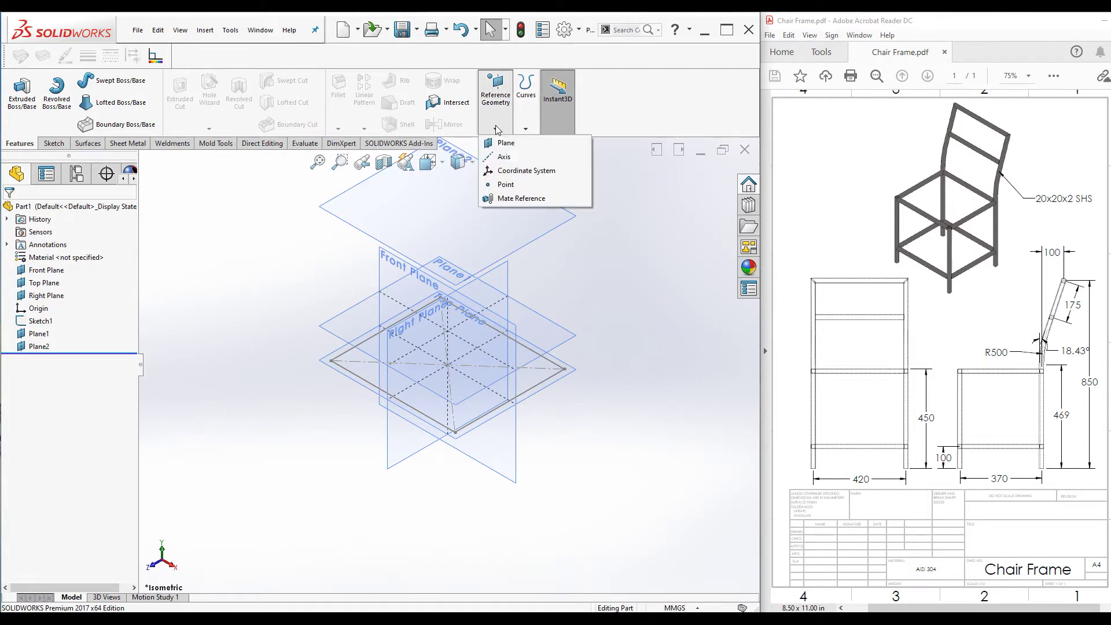
left_click(507, 142)
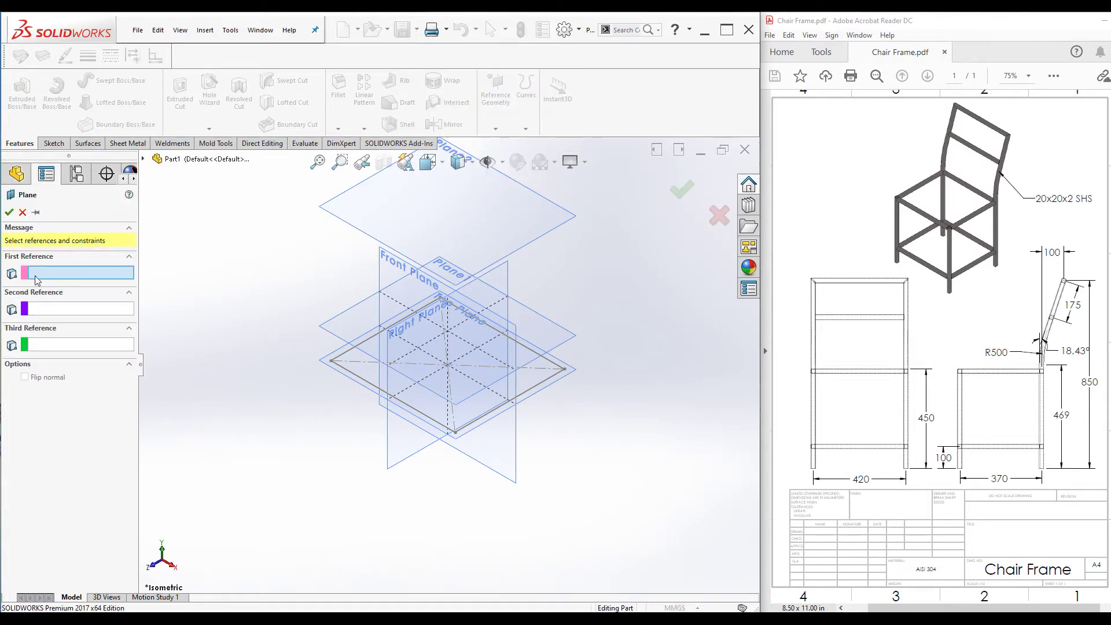
left_click(339, 369)
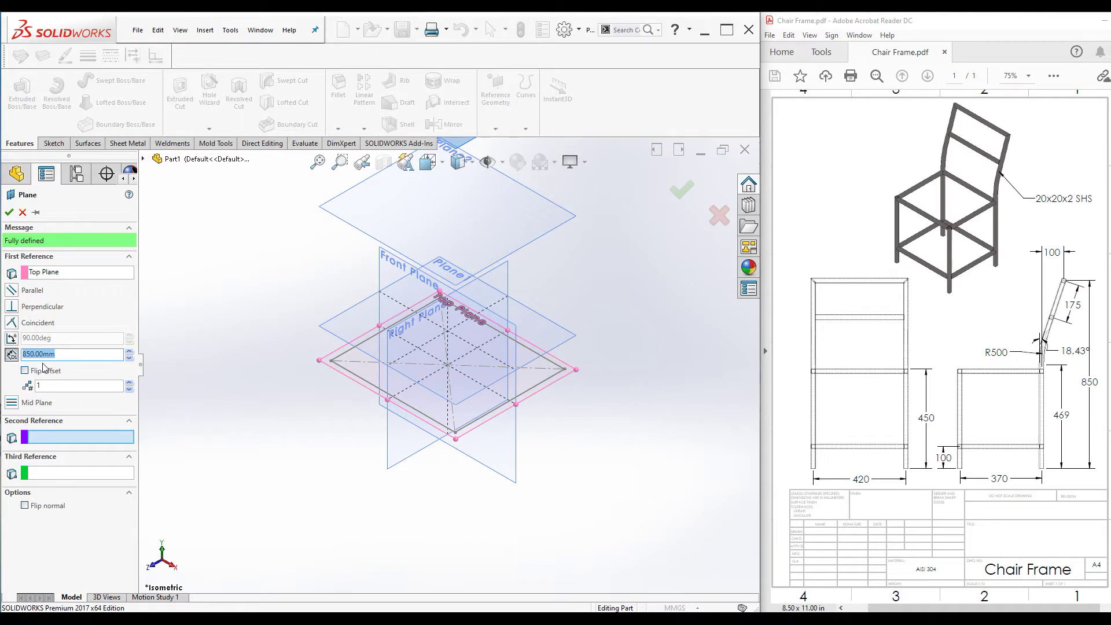
left_click(9, 212)
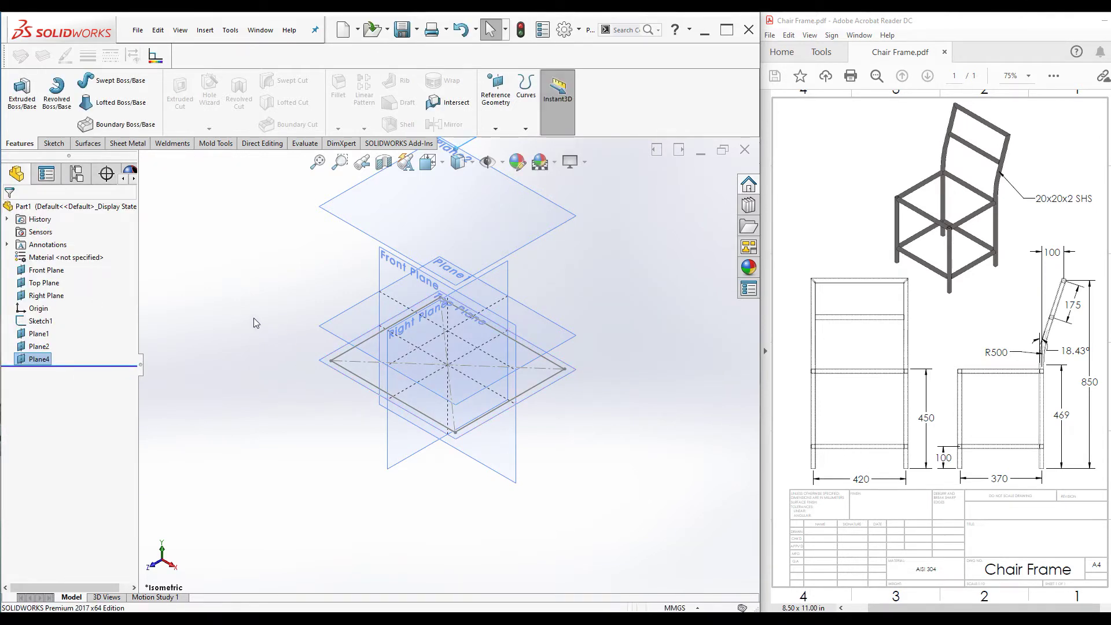
Step: Create a plane parallel to the Right Plane and coincident with the base rectangle's positive-X side line, keeping the Plane command pinned open
key("f")
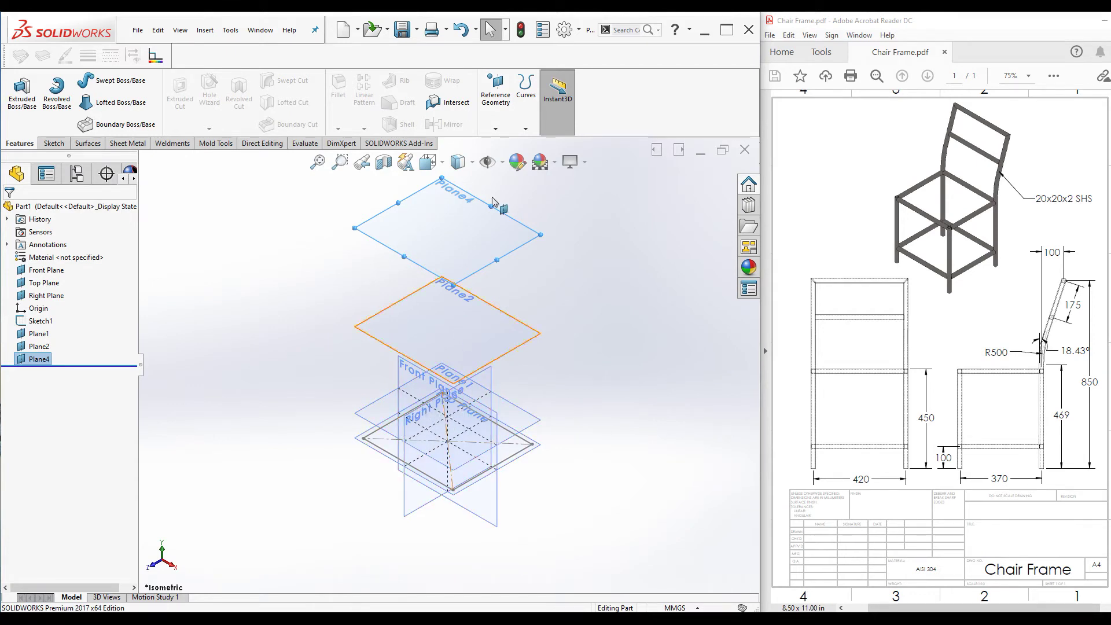
left_click(495, 87)
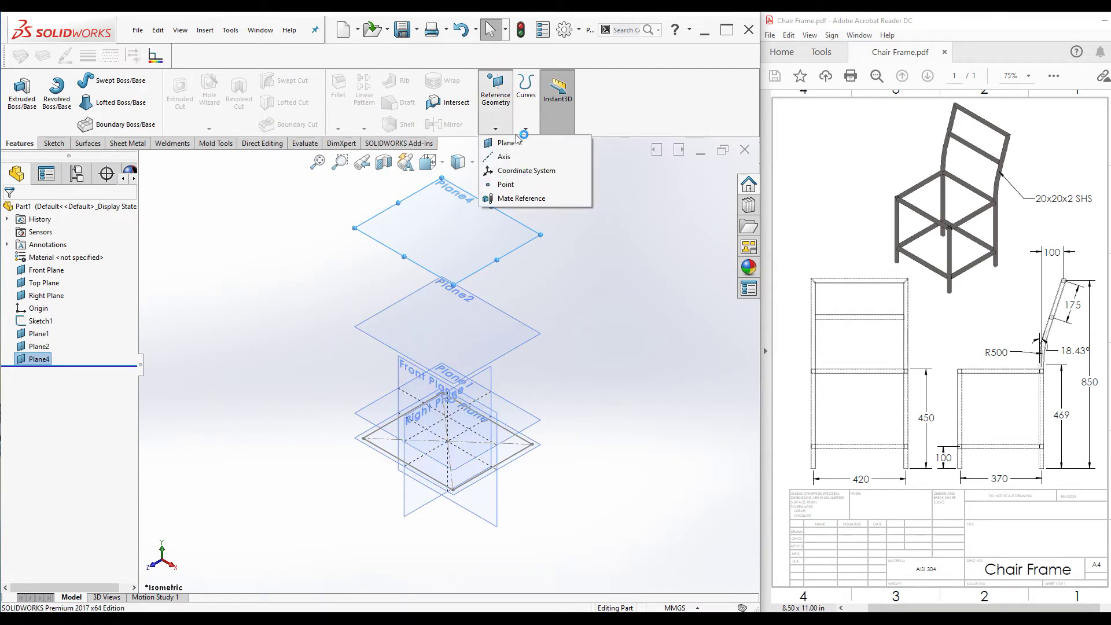
left_click(498, 144)
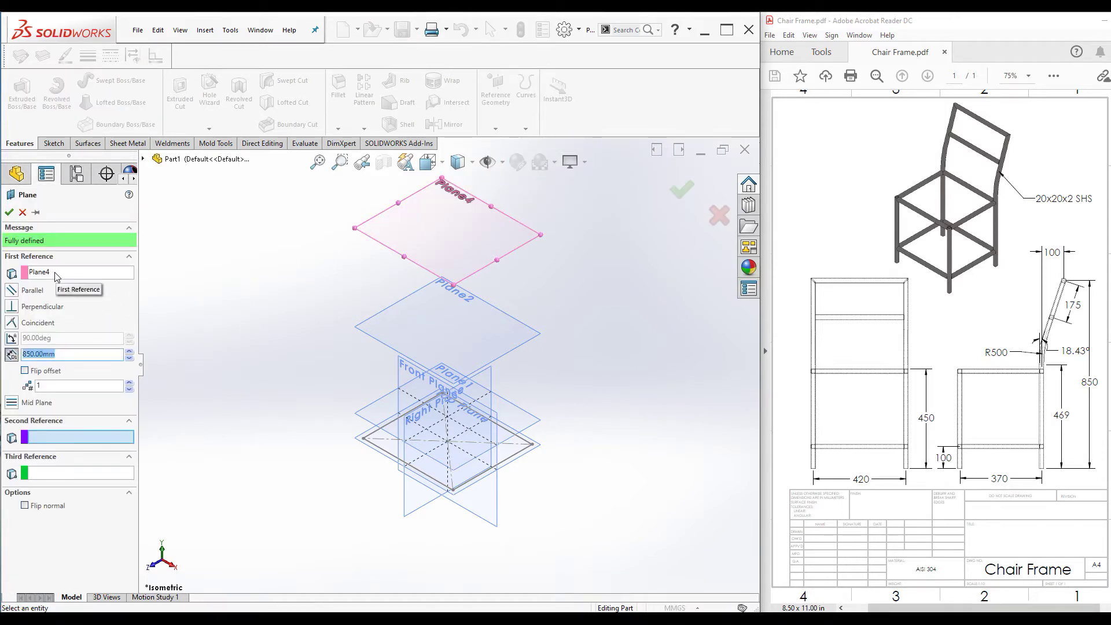
left_click(55, 272)
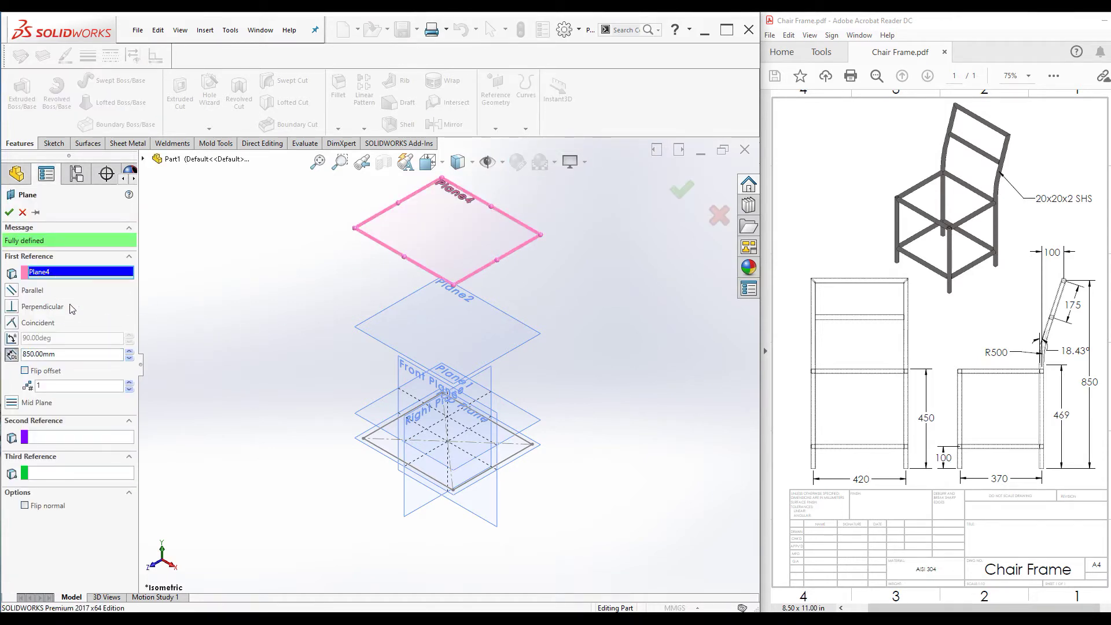
left_click(405, 515)
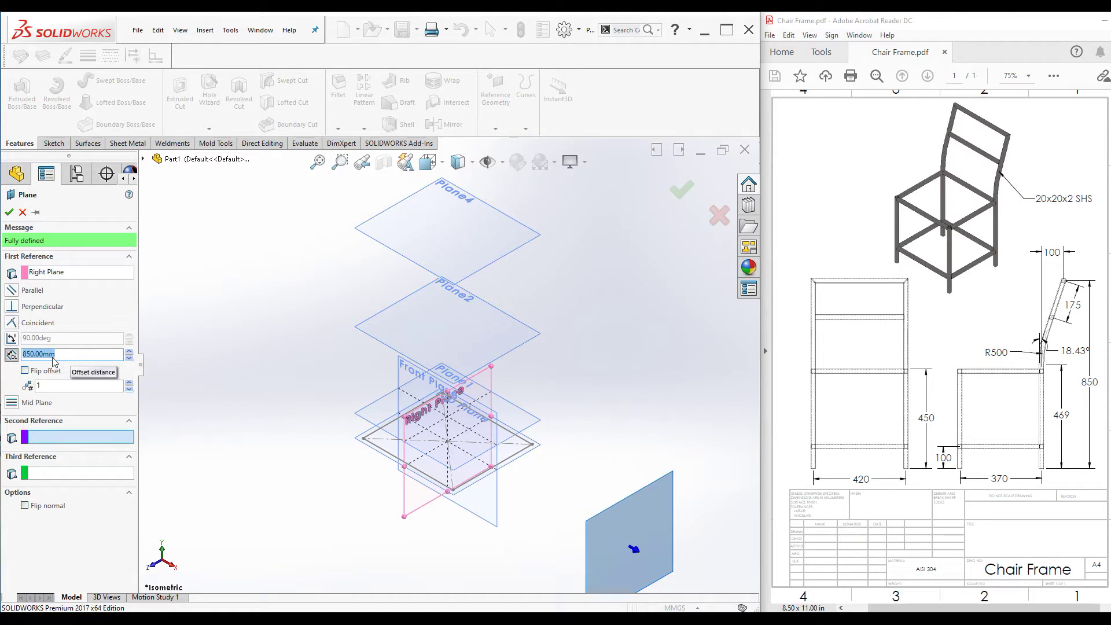
left_click(44, 439)
scroll(485, 510, "down", 2)
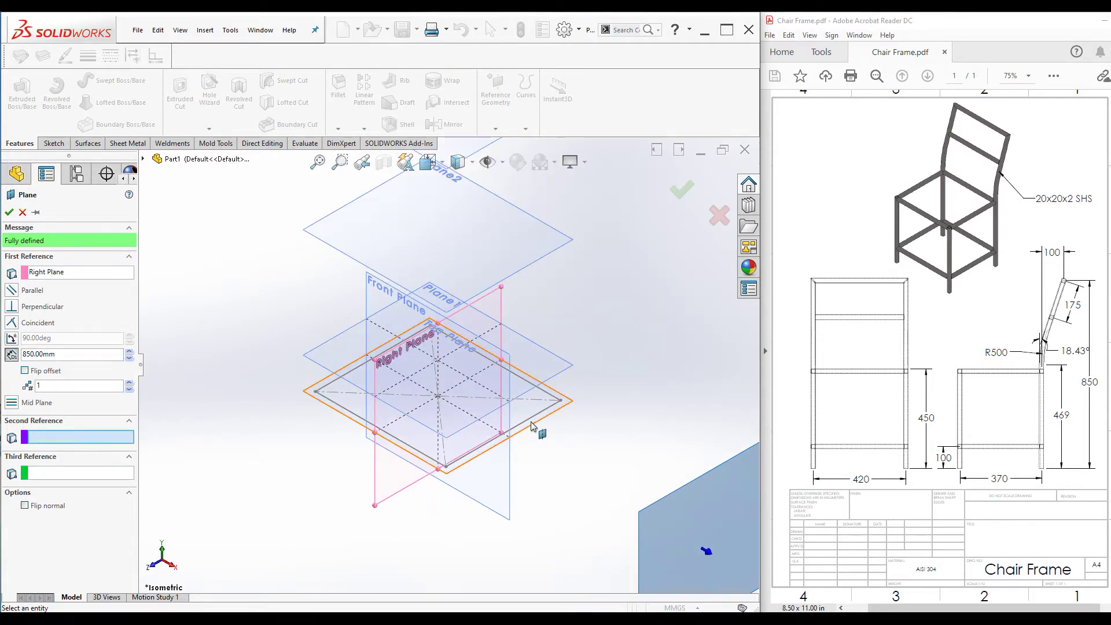
left_click(523, 421)
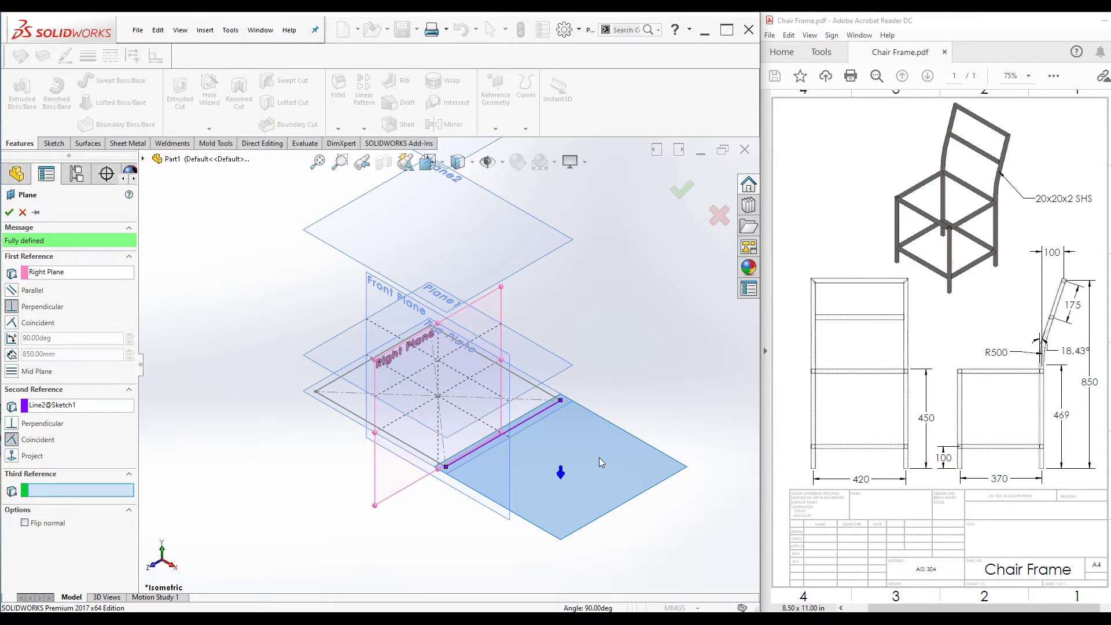
left_click(12, 423)
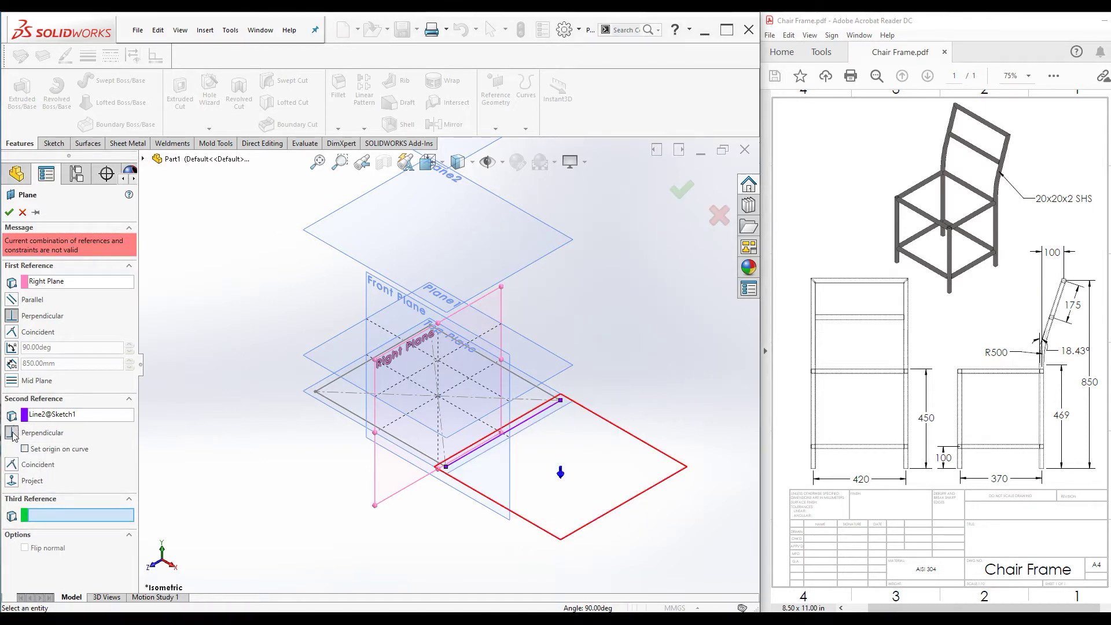
left_click(11, 299)
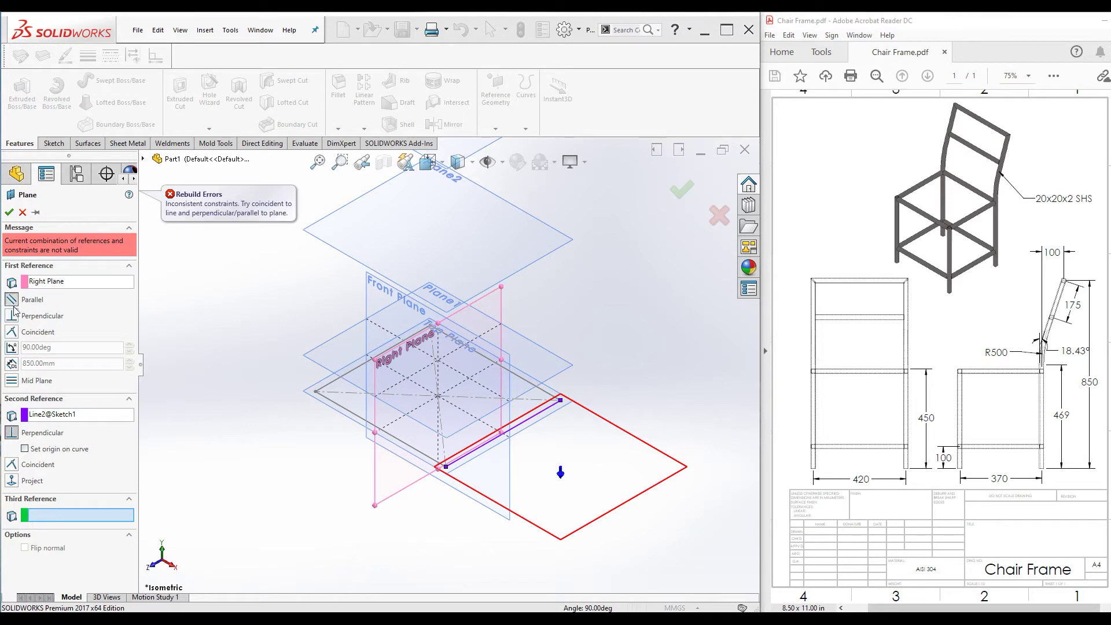
left_click(13, 464)
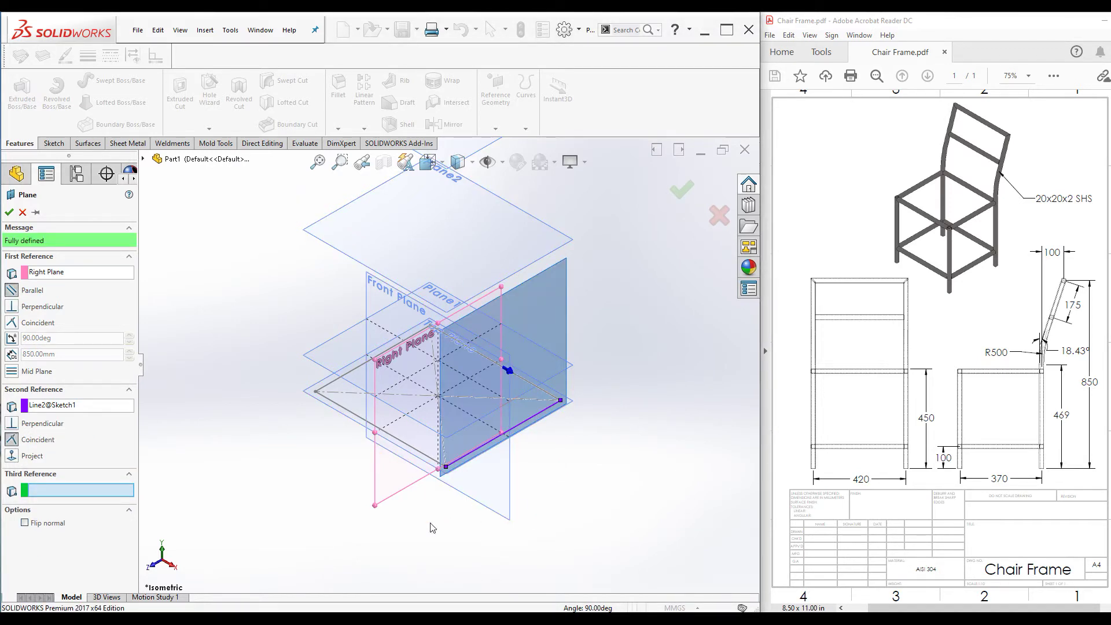
left_click(9, 212)
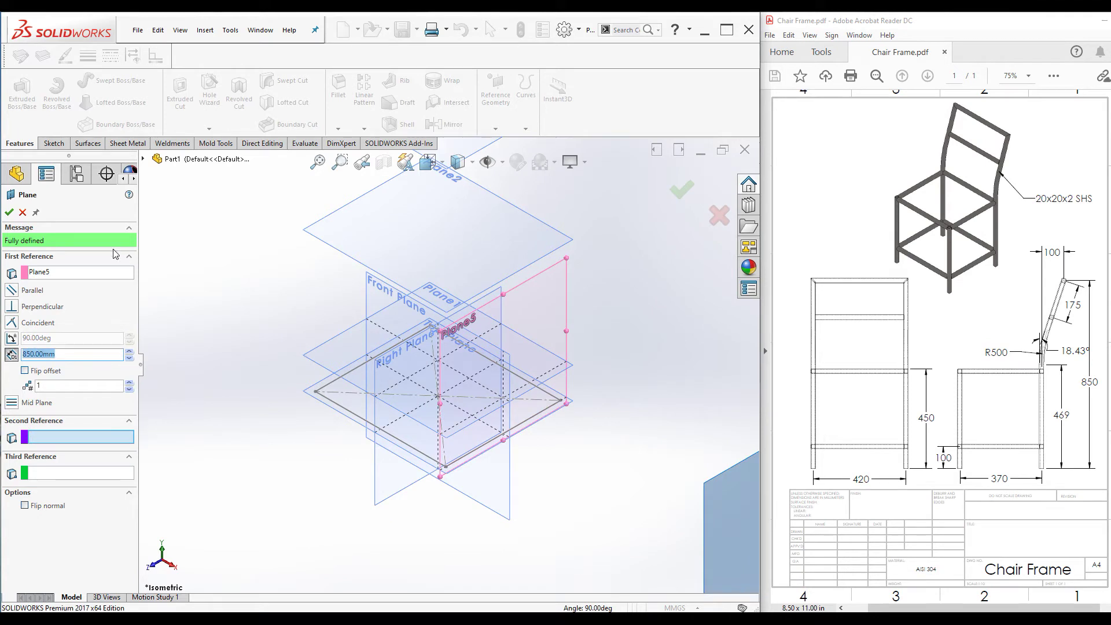
Step: Create another plane parallel to the Right Plane through the base rectangle's opposite, negative-X side line, and end the Plane command
left_click(58, 275)
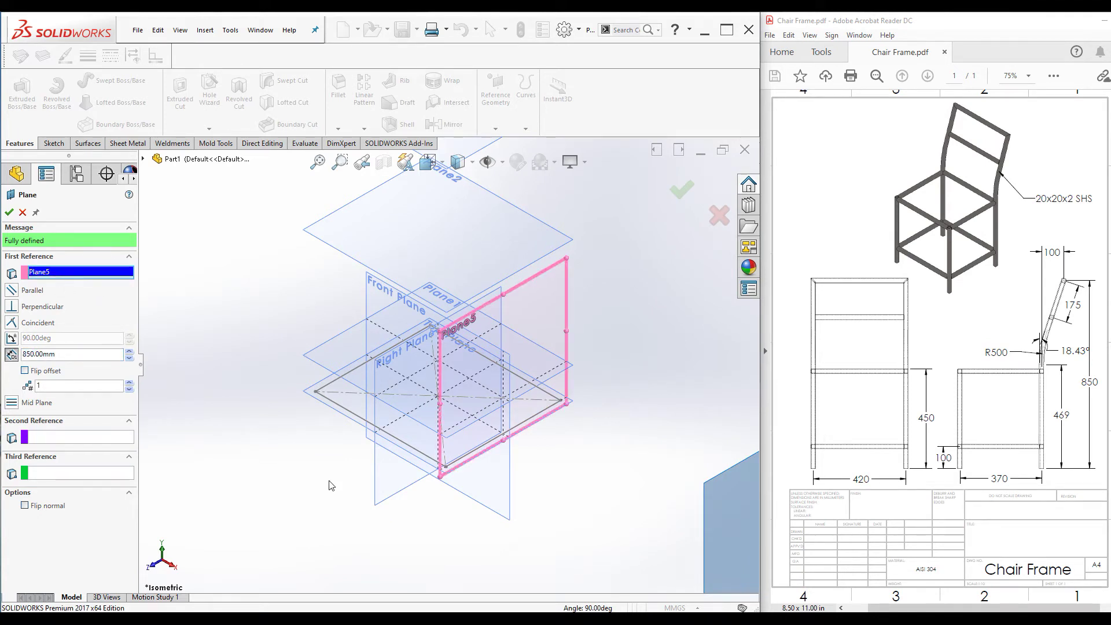
left_click(376, 482)
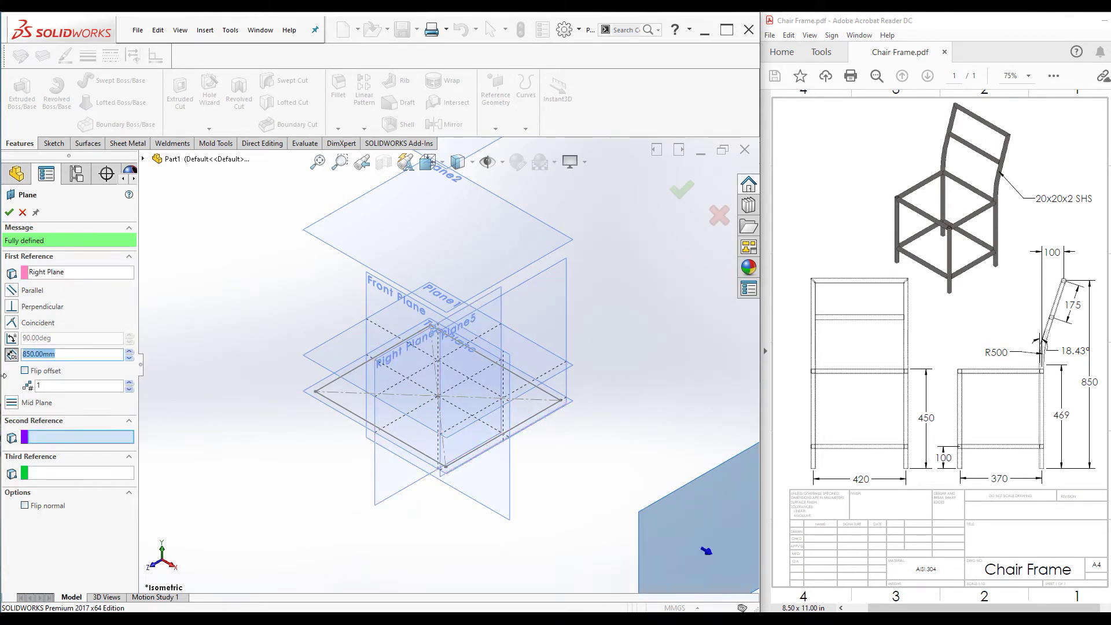
left_click(333, 390)
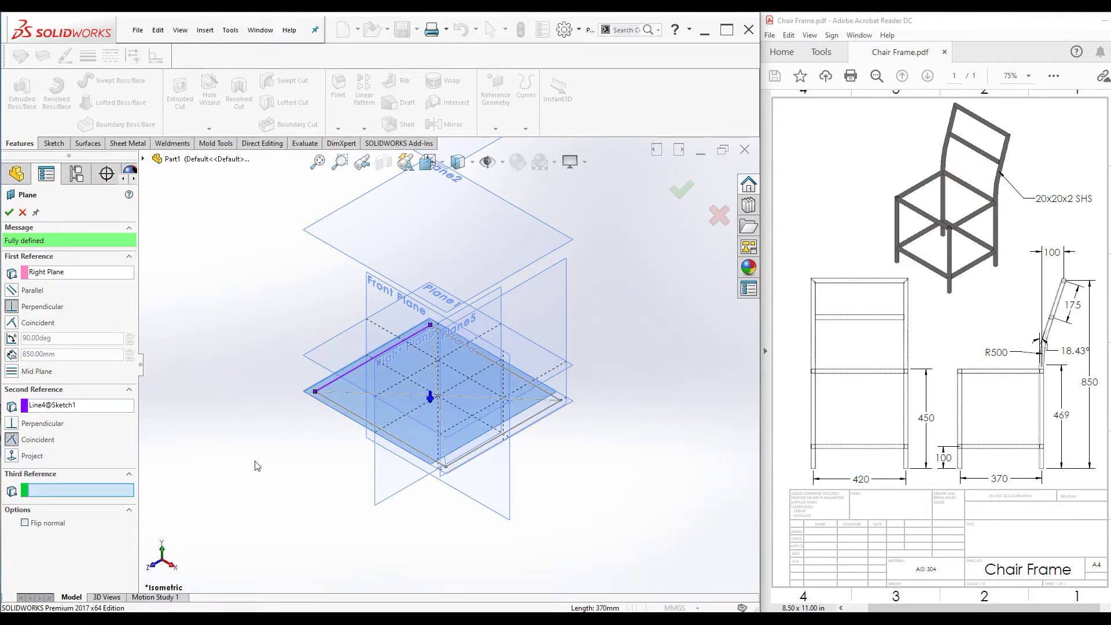
left_click(12, 290)
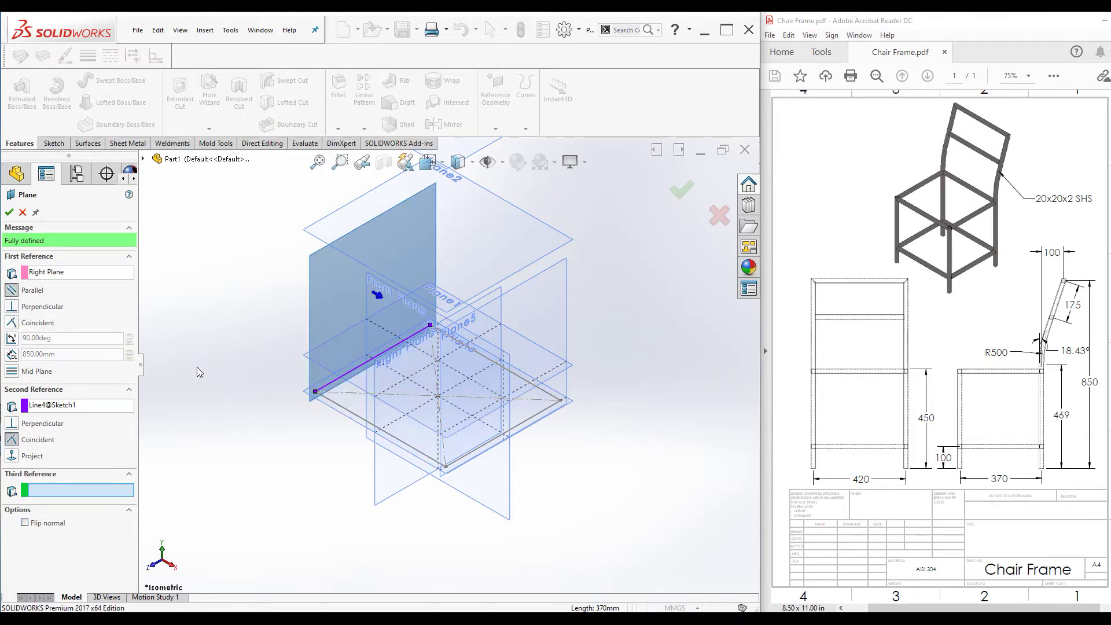
left_click(8, 212)
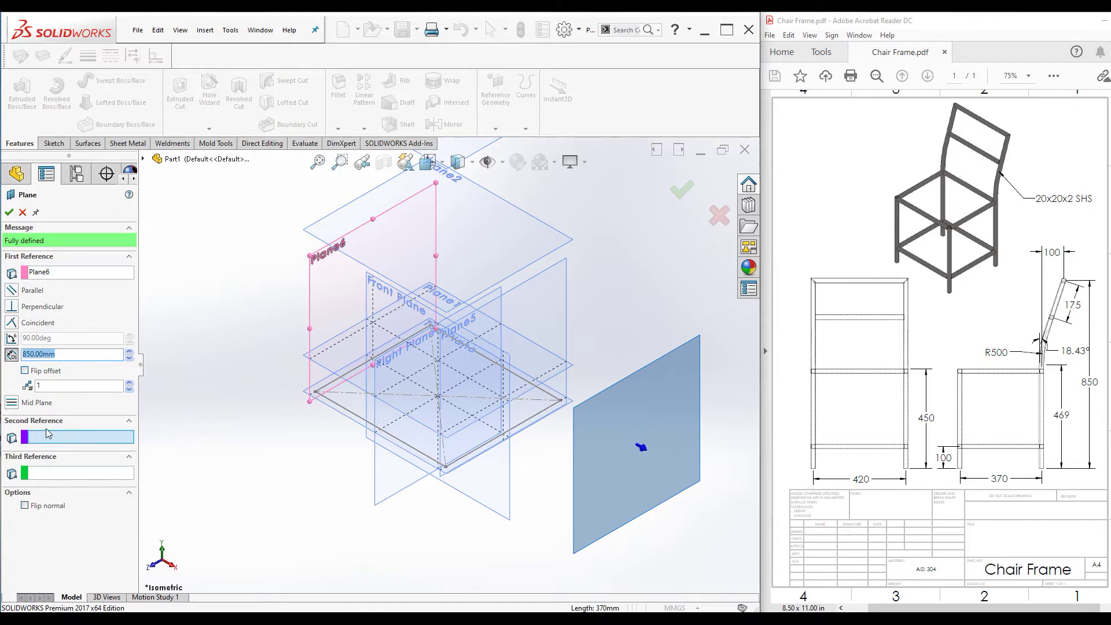
left_click(22, 213)
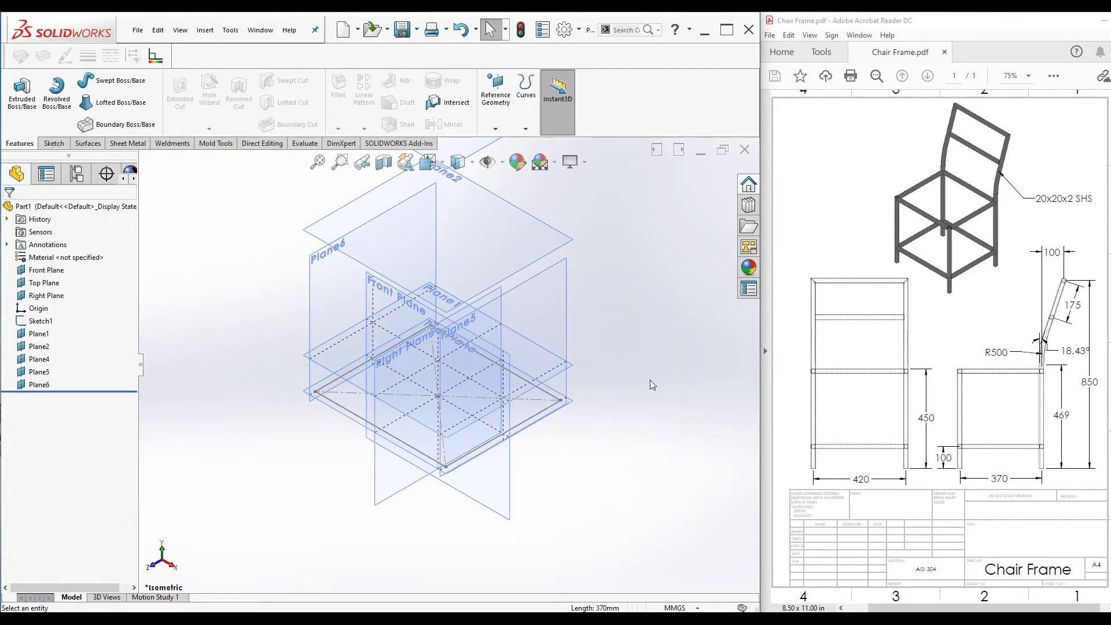
Step: Open a new sketch on the reference plane 100 mm above the Top Plane
key("f")
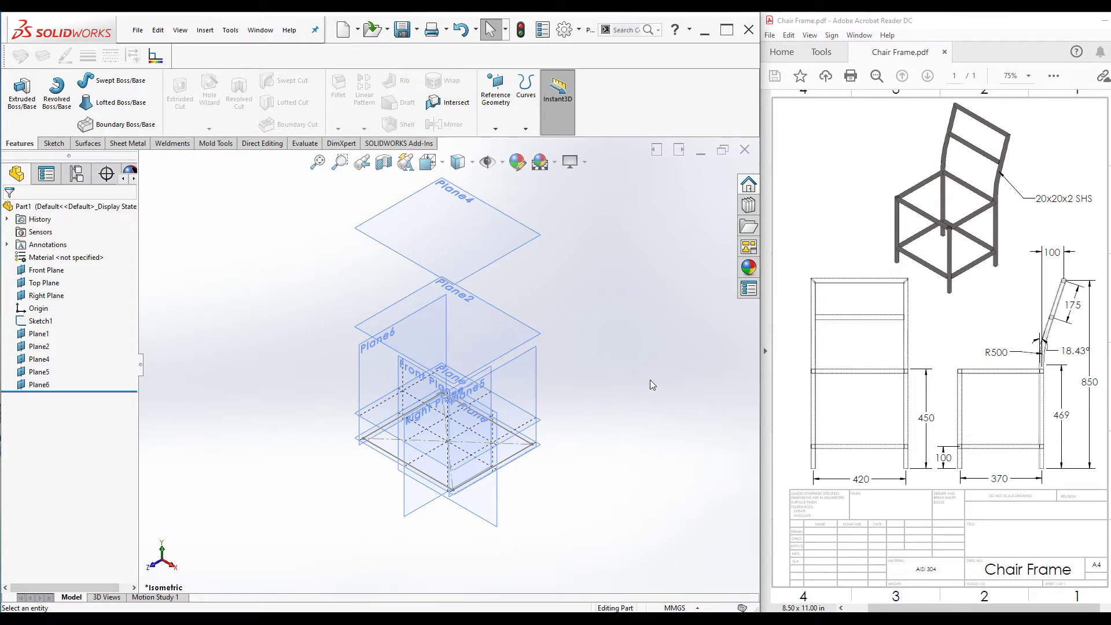
left_click(368, 426)
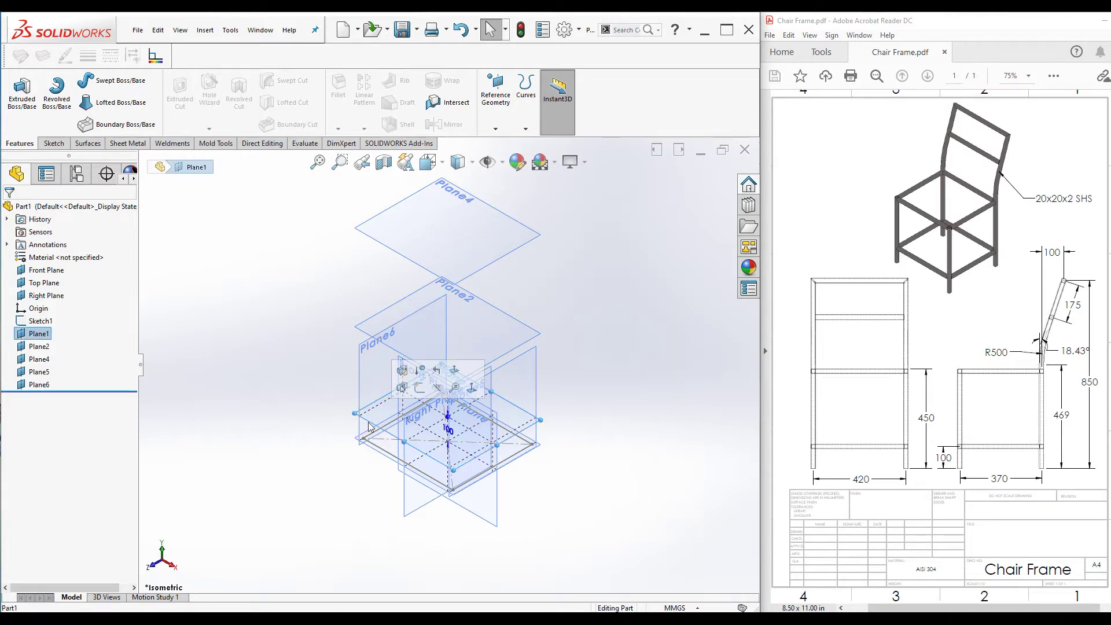
left_click(419, 389)
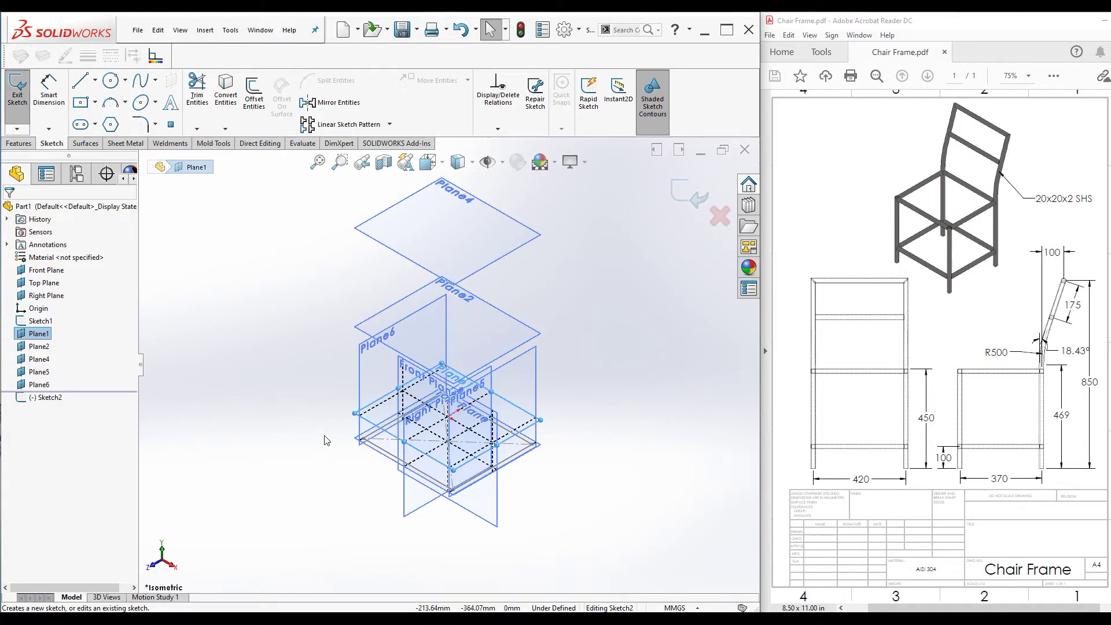
key("ctrl+8")
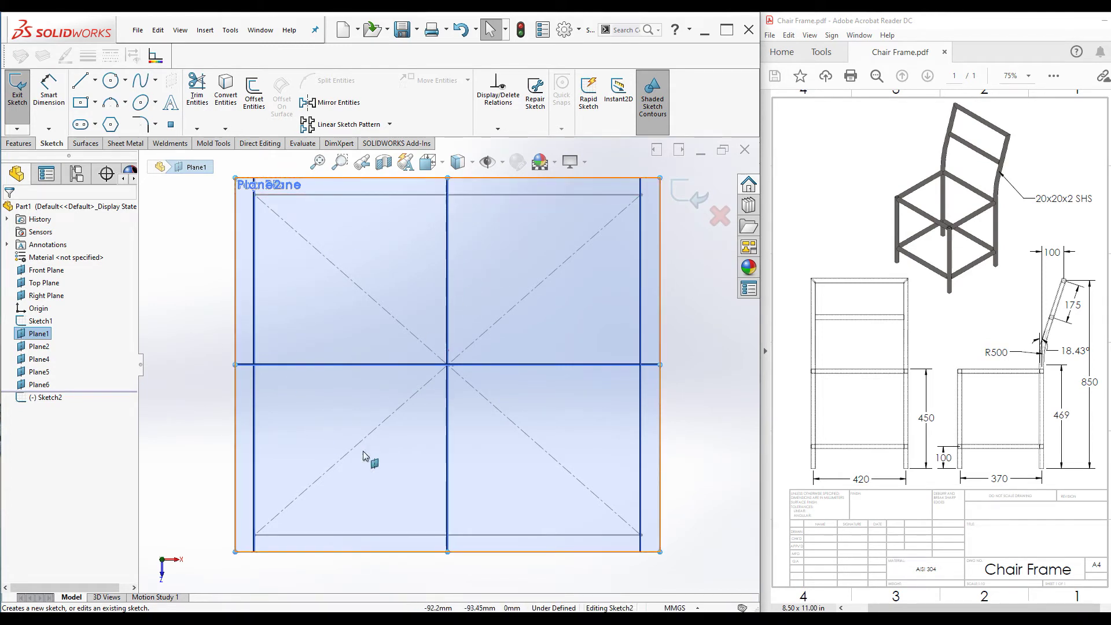
key("ctrl+8")
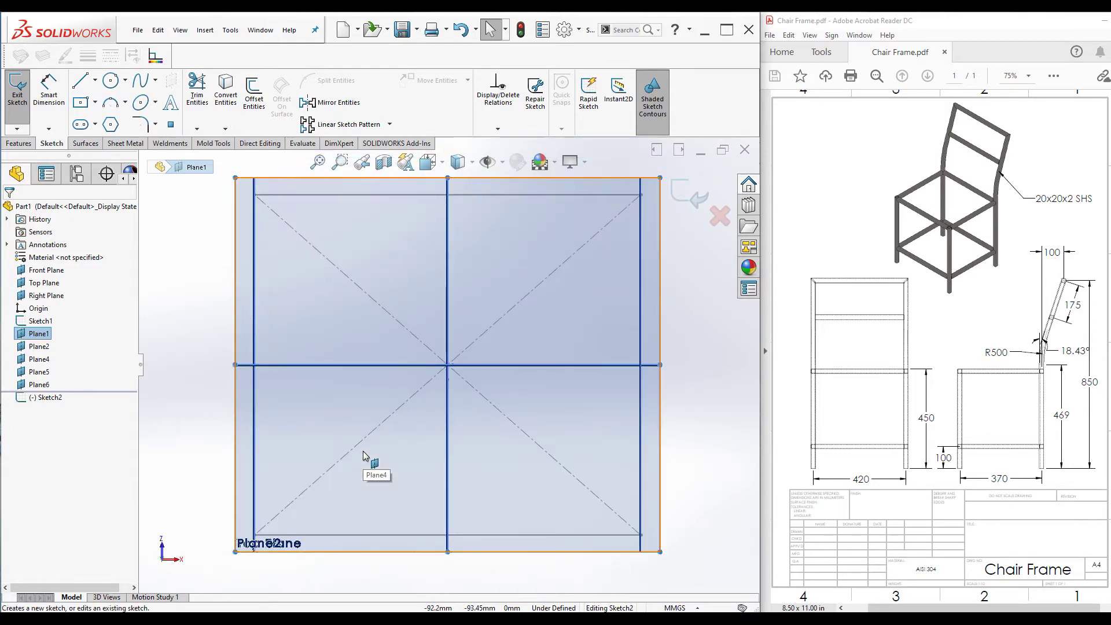
Step: Project the whole base rectangle chain into the sketch on the 100 mm plane with Convert Entities and exit the sketch
key("ctrl+7")
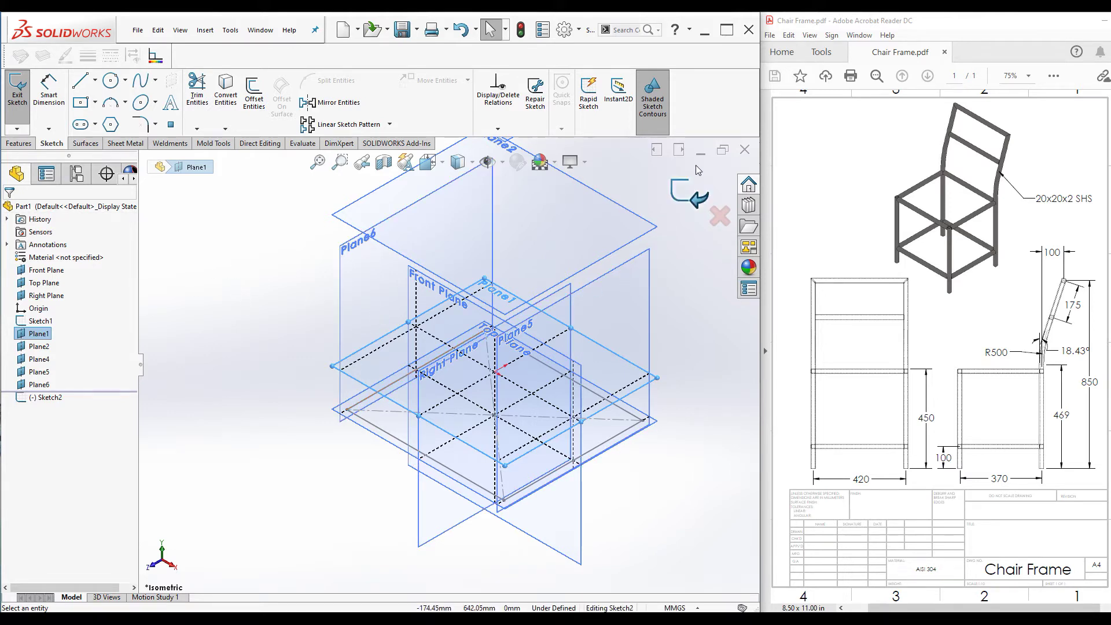
left_click(225, 87)
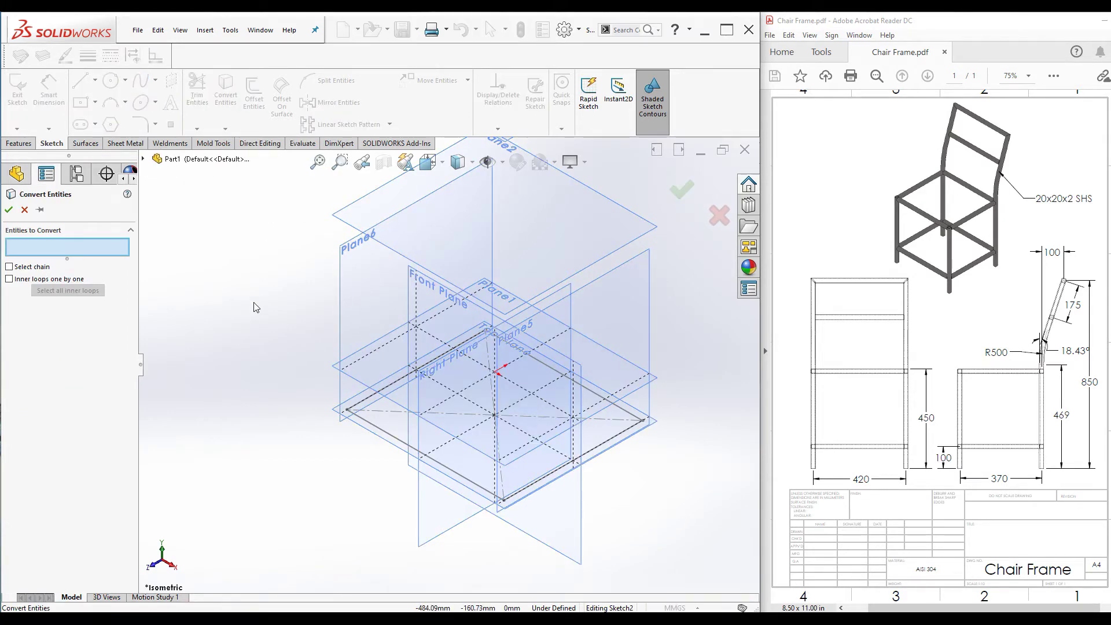
left_click(28, 267)
left_click(388, 435)
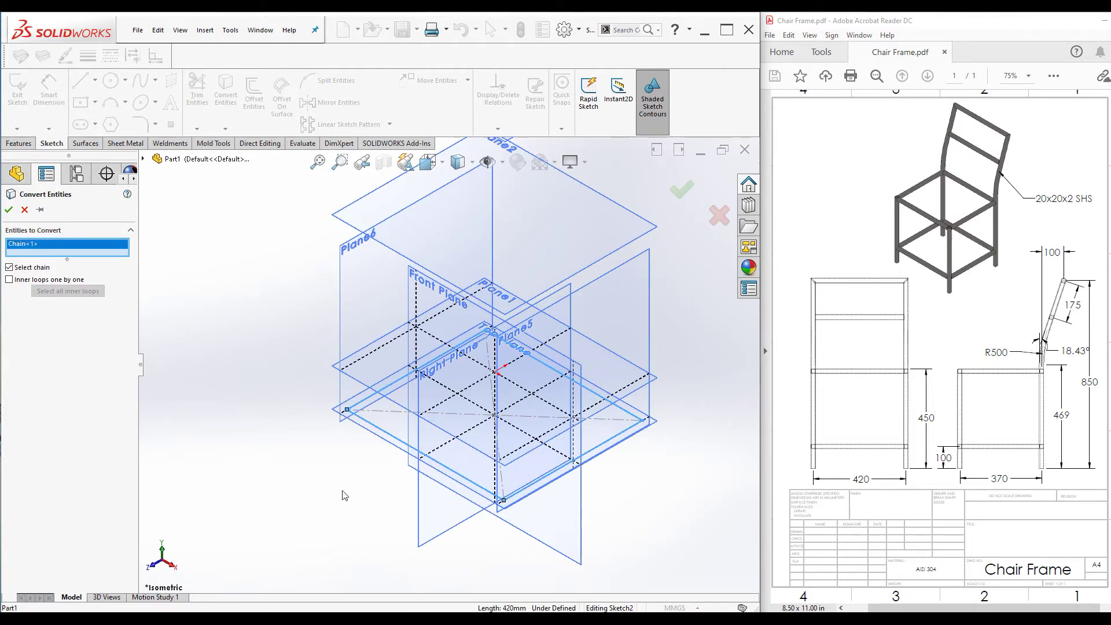
left_click(9, 209)
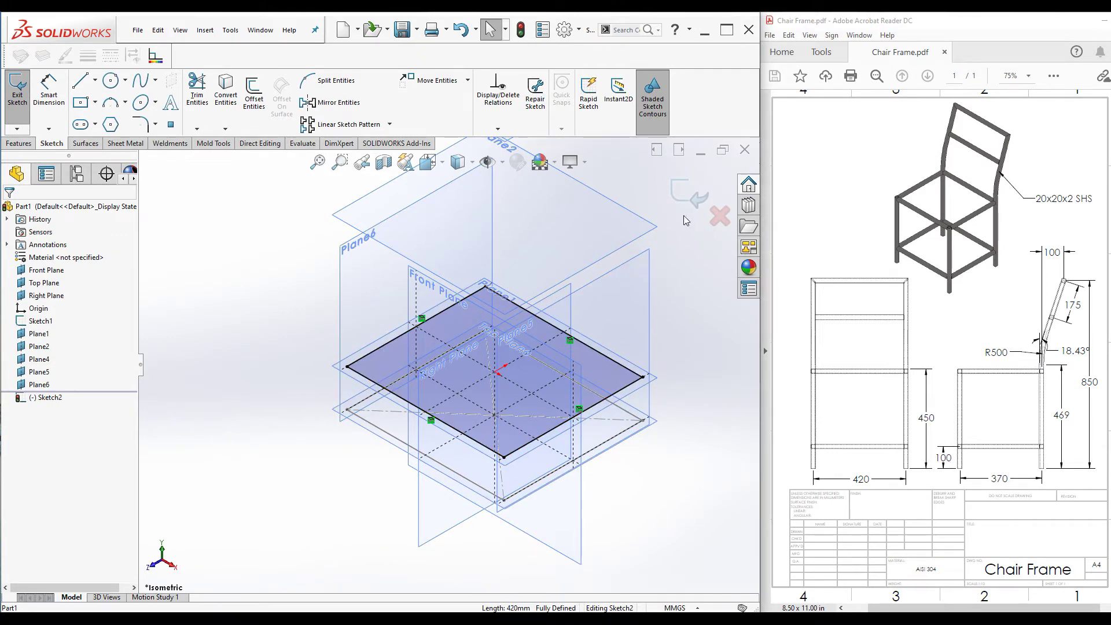
left_click(687, 193)
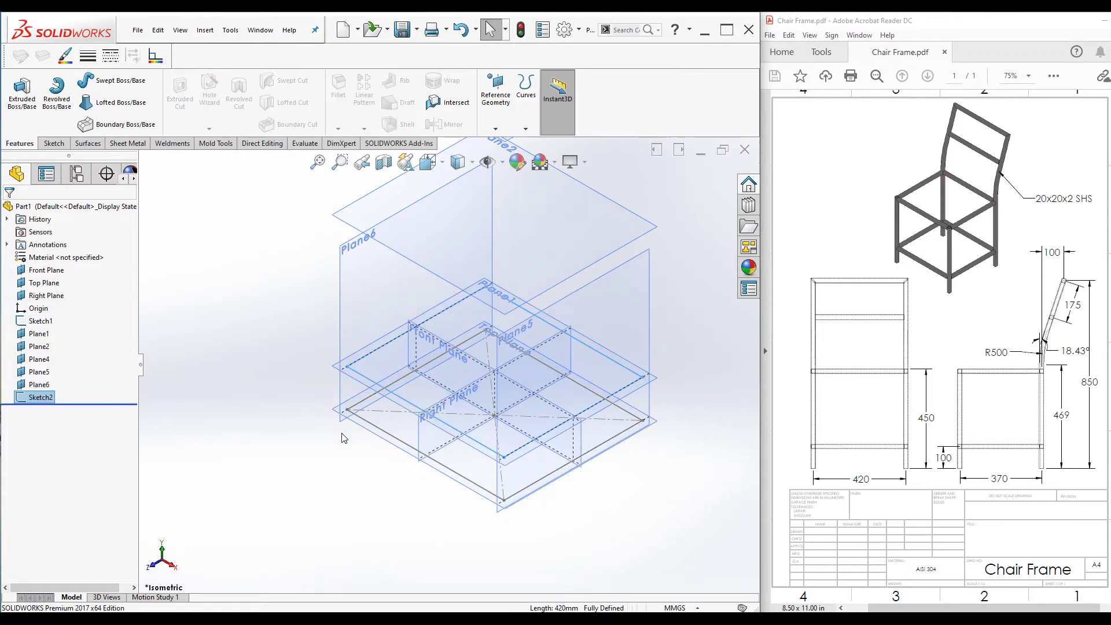
Step: Create a sketch on Plane2 containing the base rectangle converted as a chain, and exit the sketch
scroll(341, 438, "up", 4)
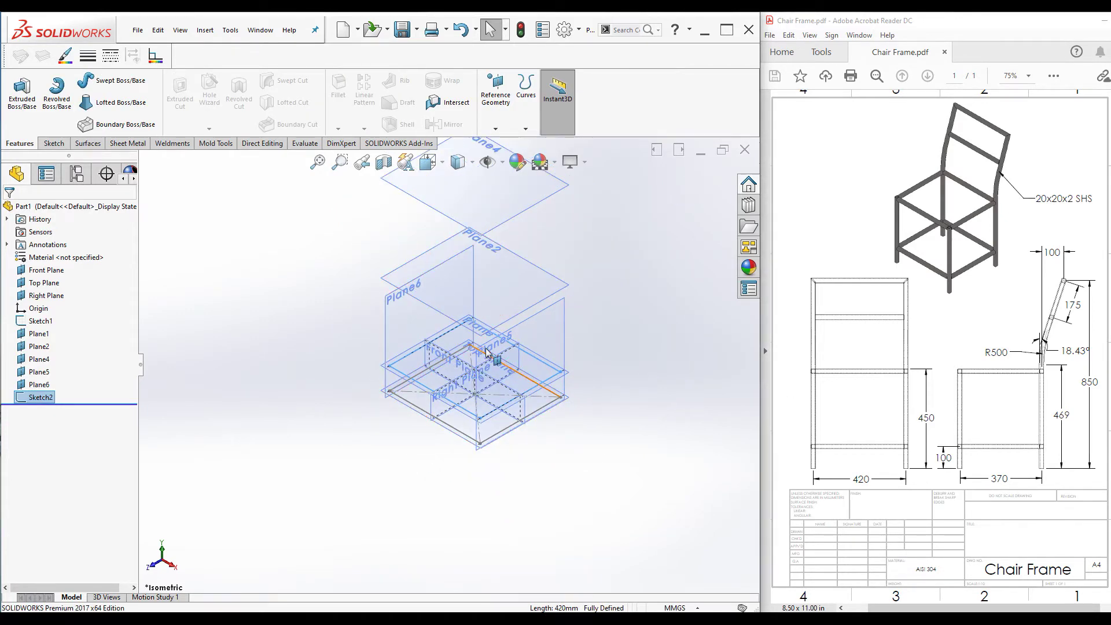
left_click(424, 305)
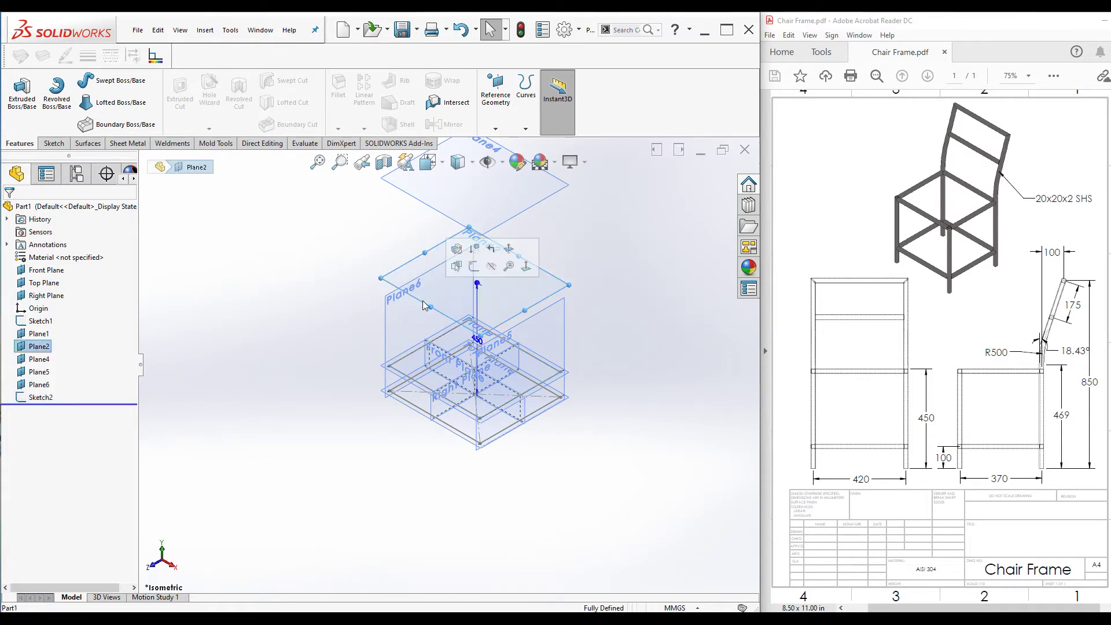
left_click(475, 266)
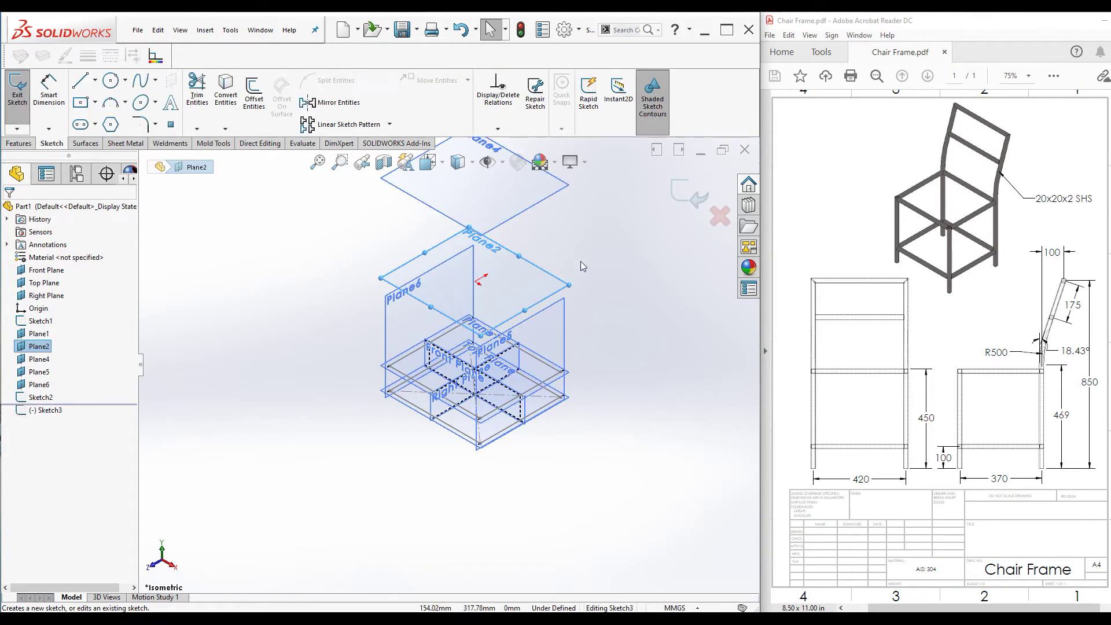
left_click(225, 91)
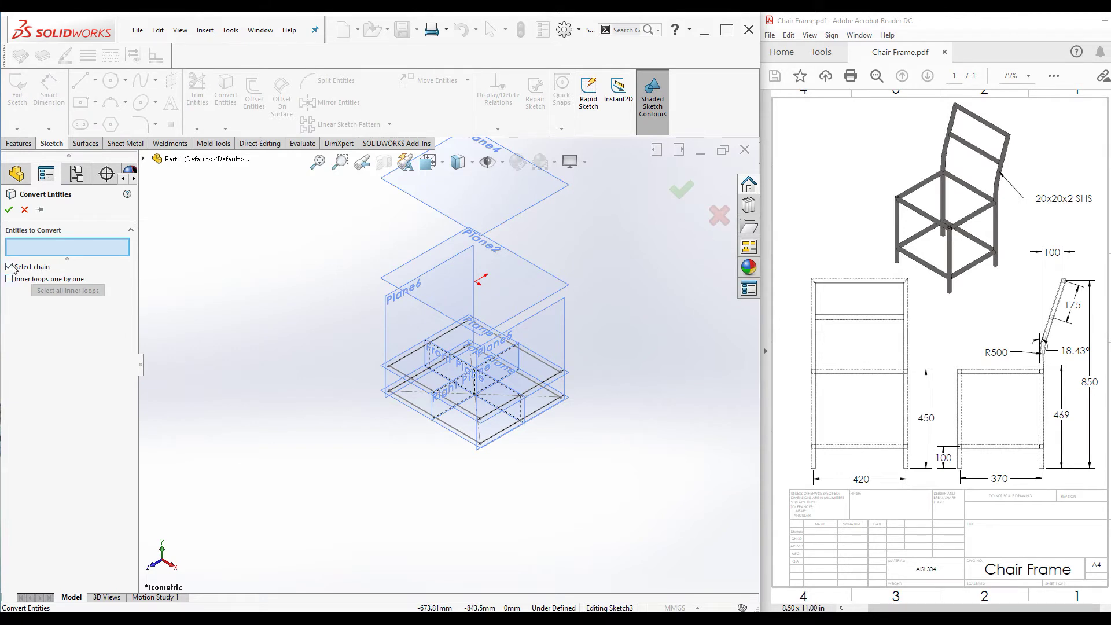
left_click(412, 409)
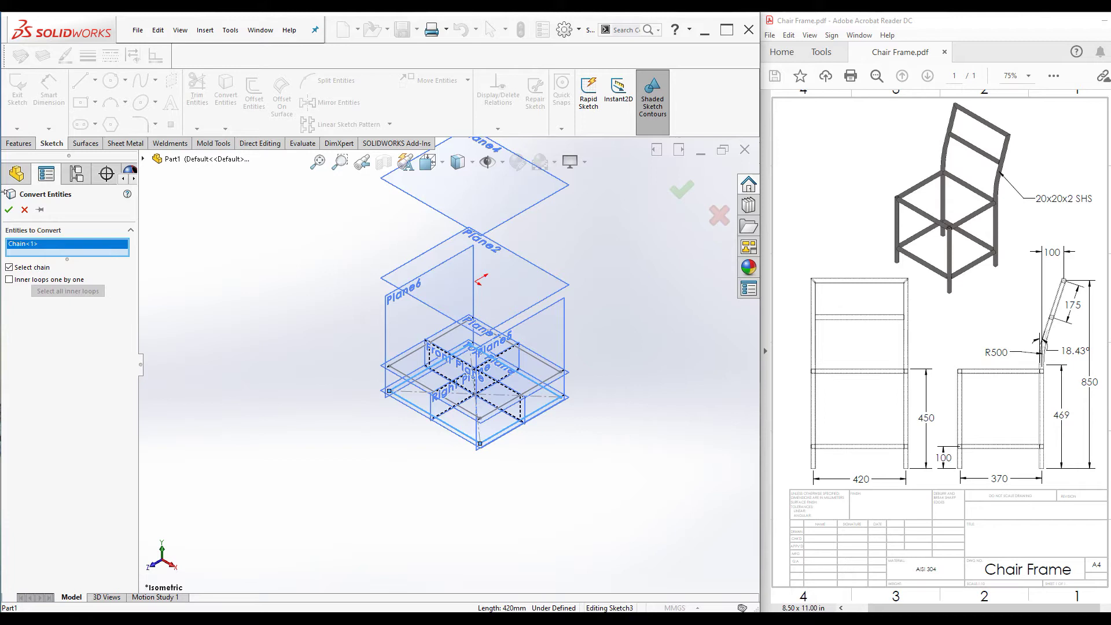
left_click(9, 209)
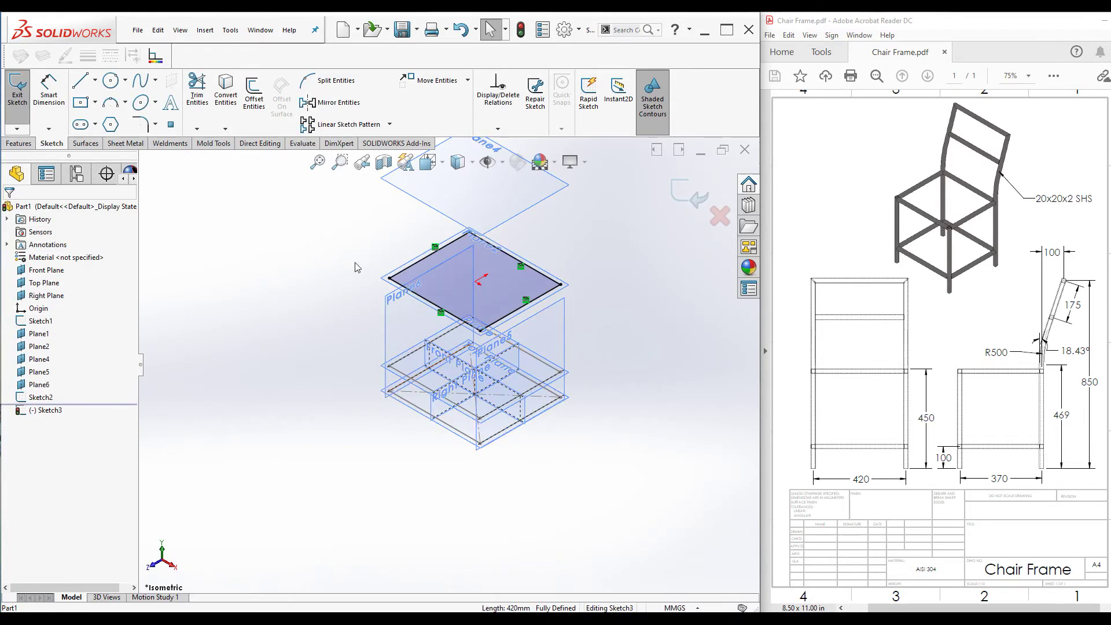
left_click(684, 194)
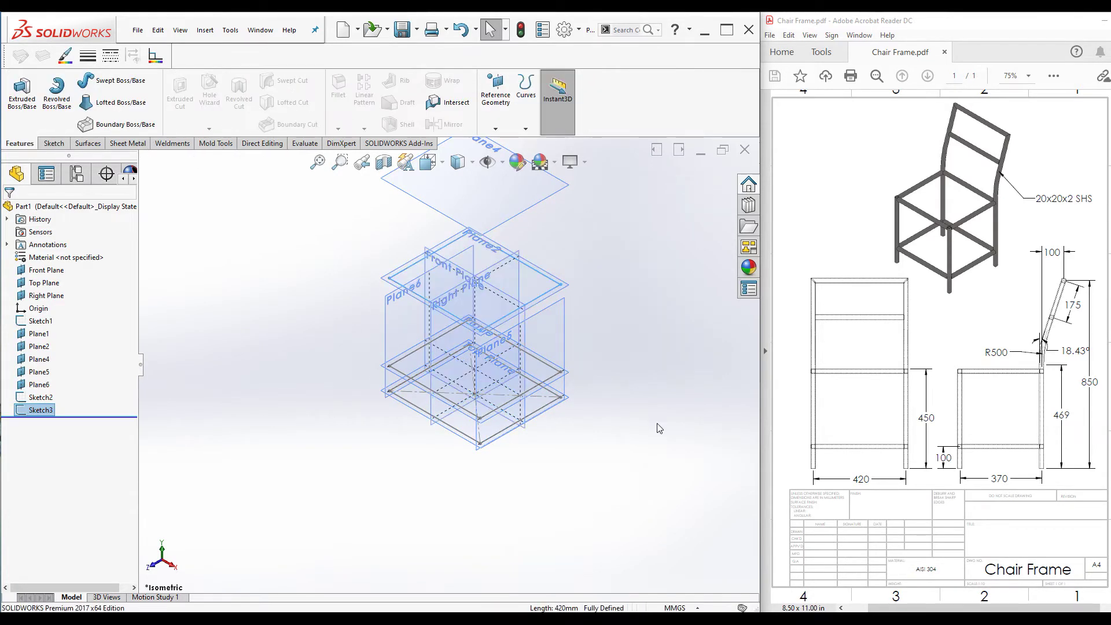
Step: Open a new sketch on the uppermost reference plane, 850 mm above the Top Plane
left_click(438, 212)
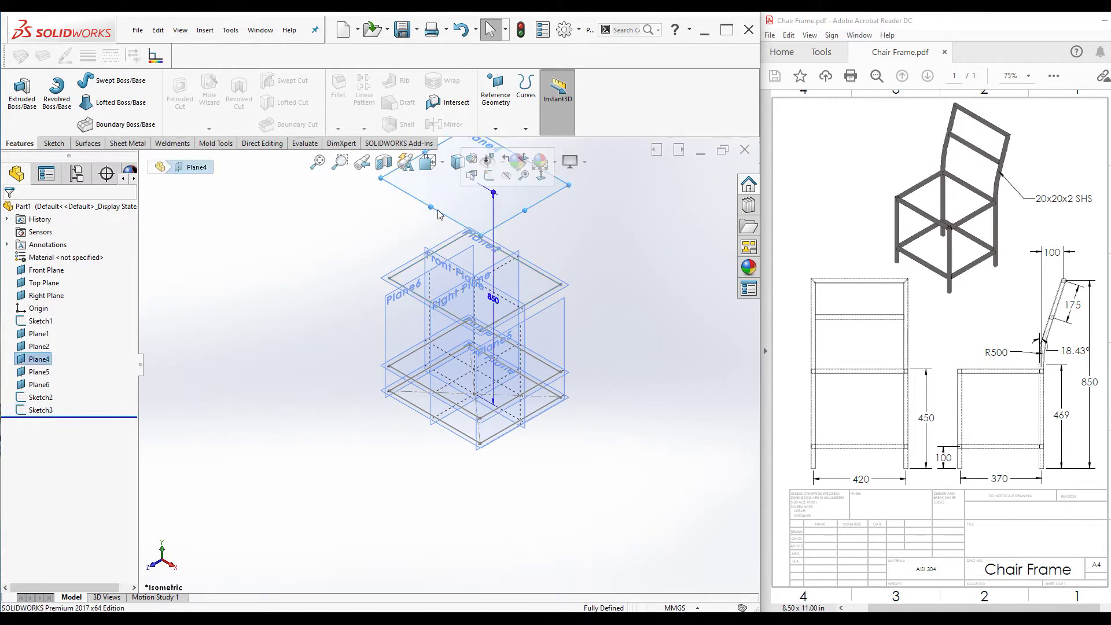
left_click(489, 176)
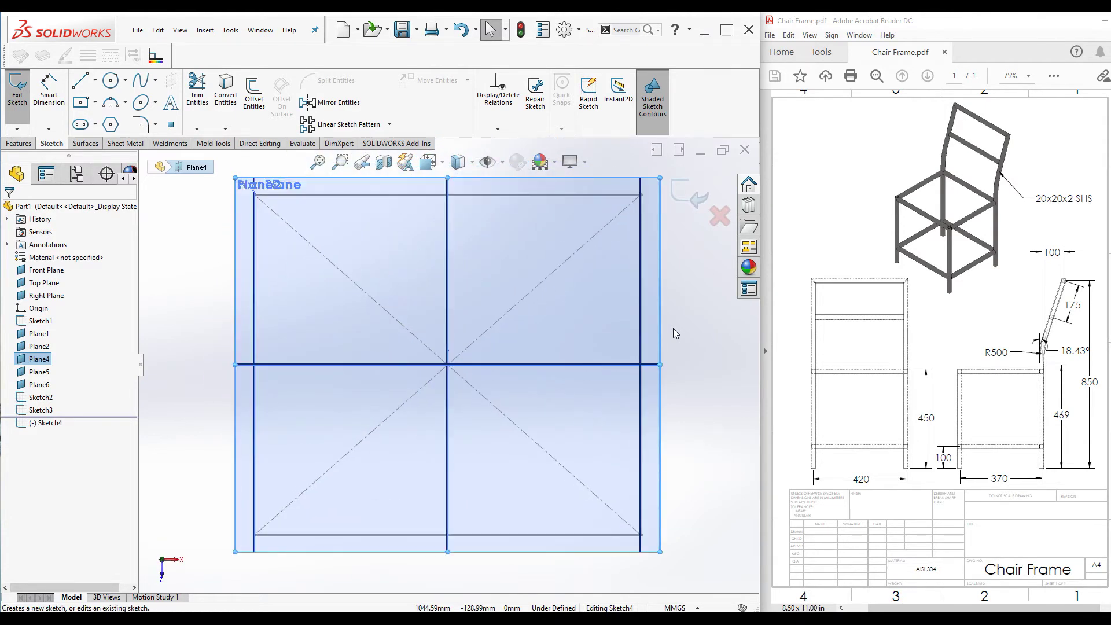
key("z")
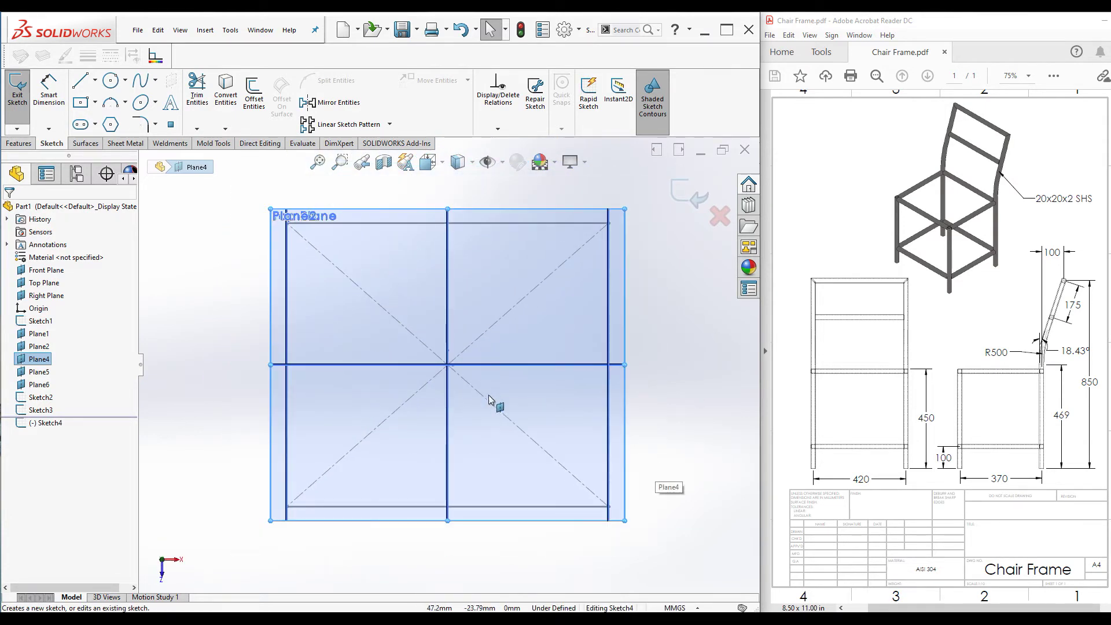
key("z")
key("z")
key("z")
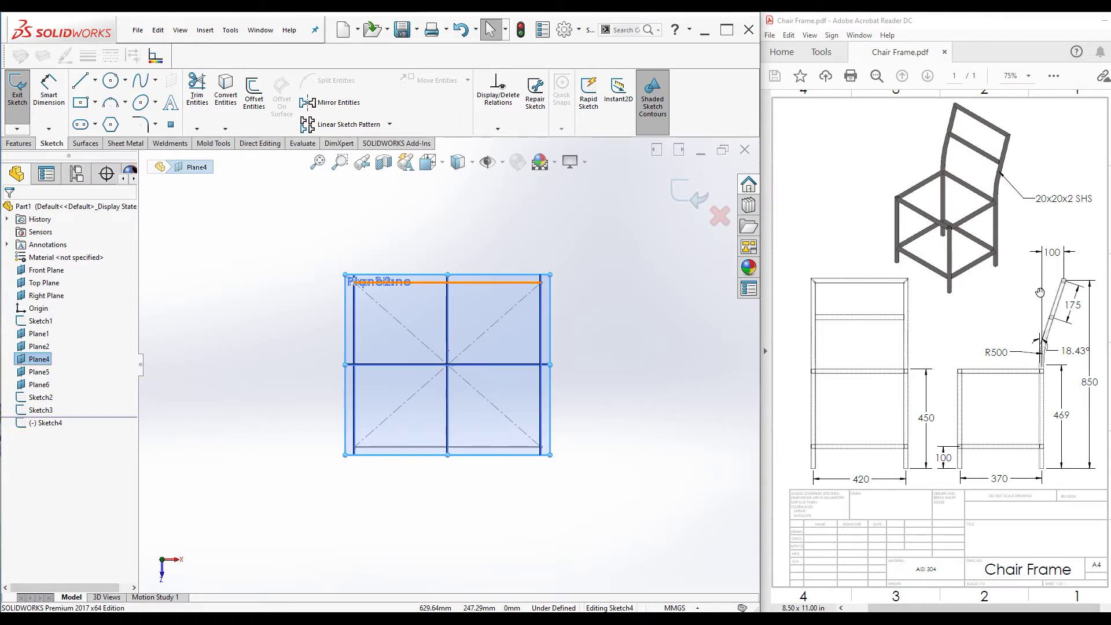
left_click(273, 306)
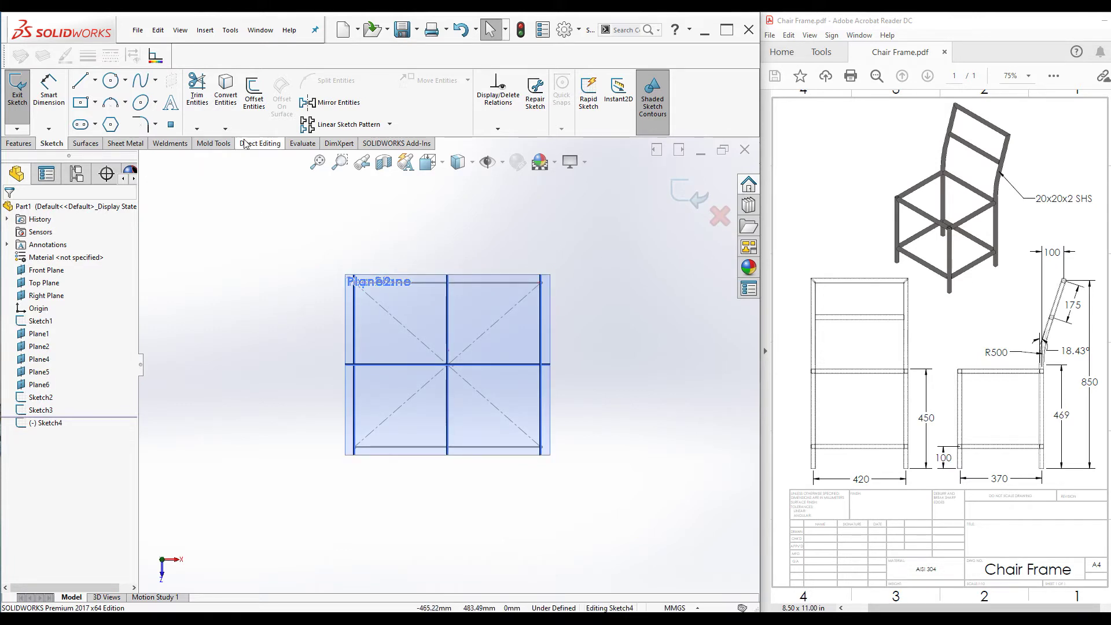
Step: Offset only the base rectangle's rear line 100 mm outward, with chain selection turned off
left_click(253, 90)
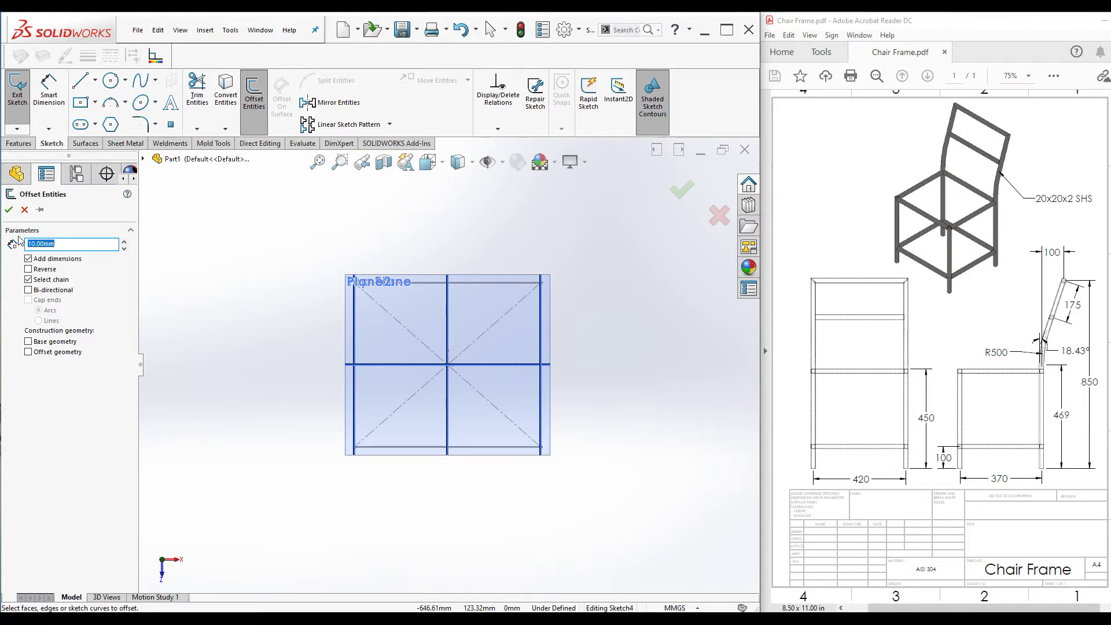
type("100")
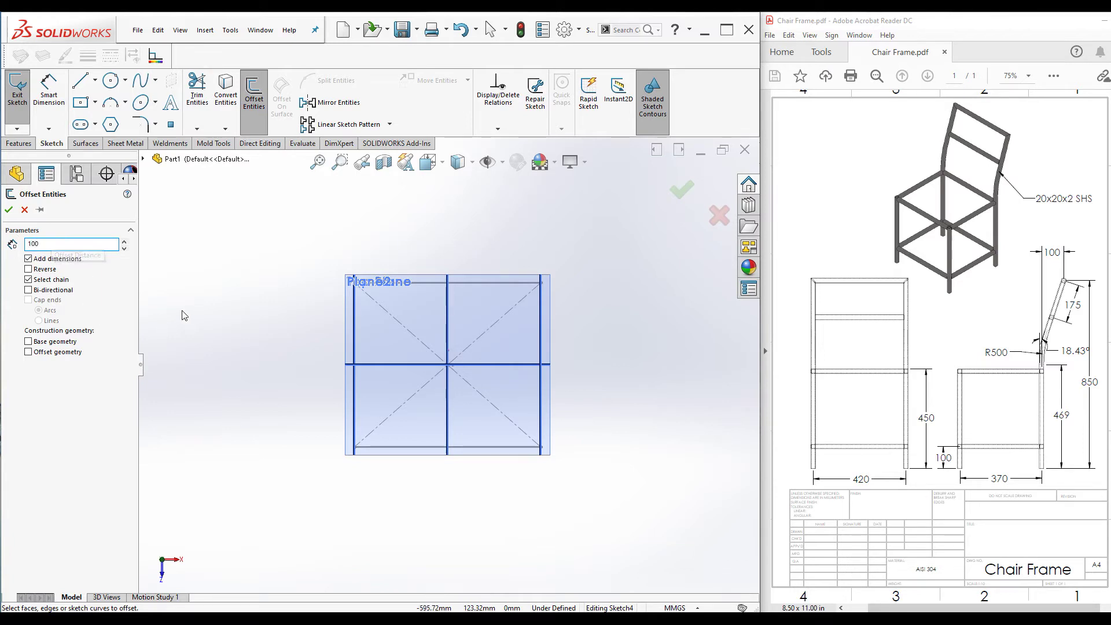
key("Return")
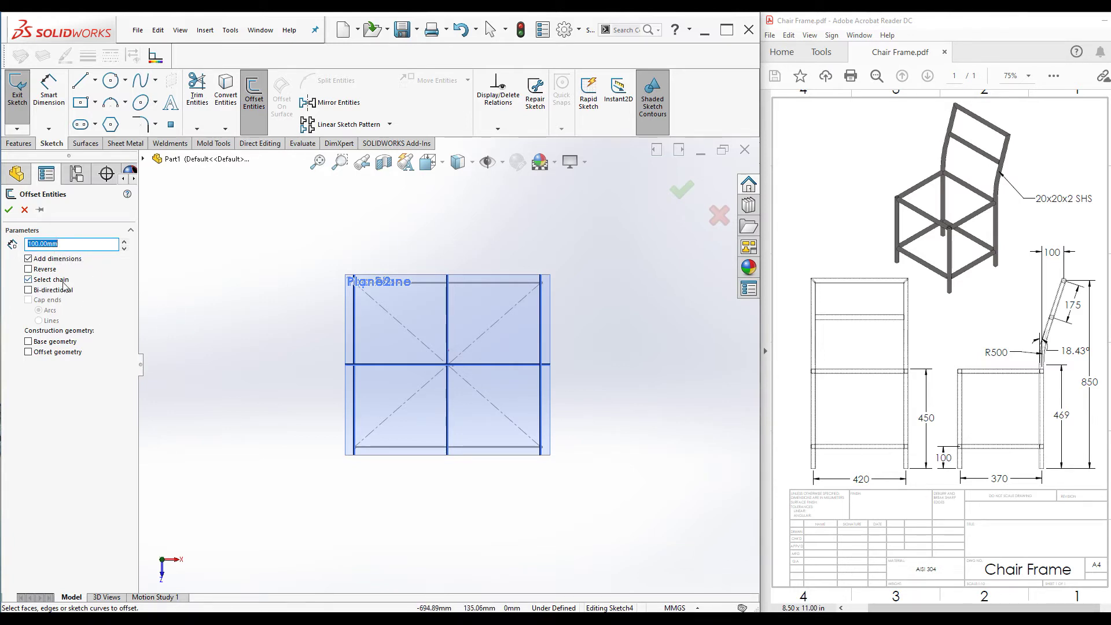
left_click(29, 280)
scroll(406, 272, "up", 2)
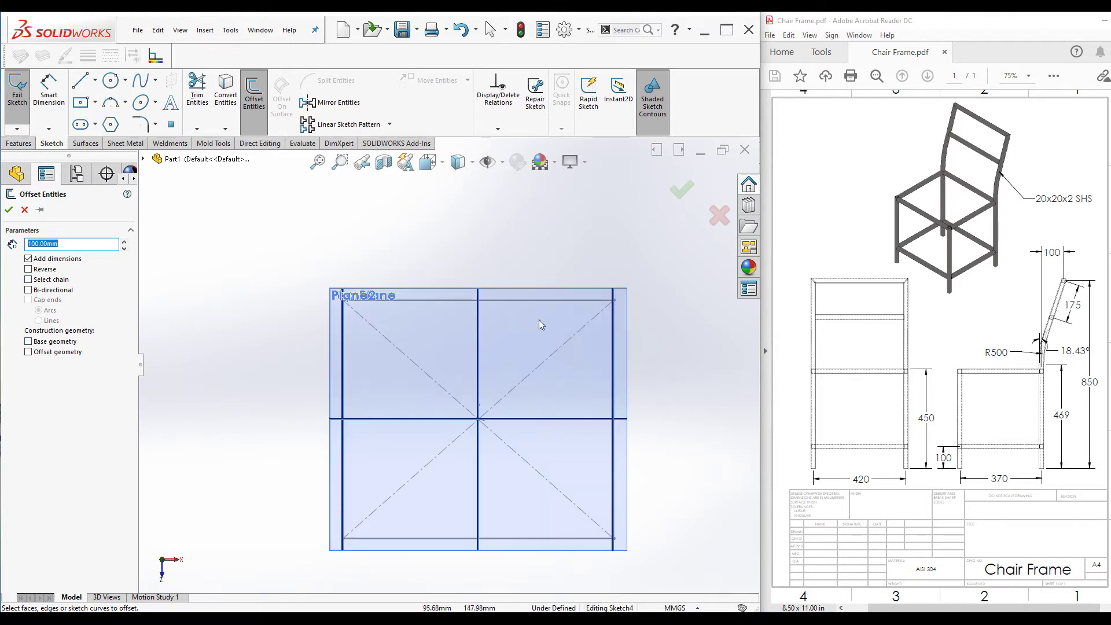
left_click(529, 302)
left_click(528, 302)
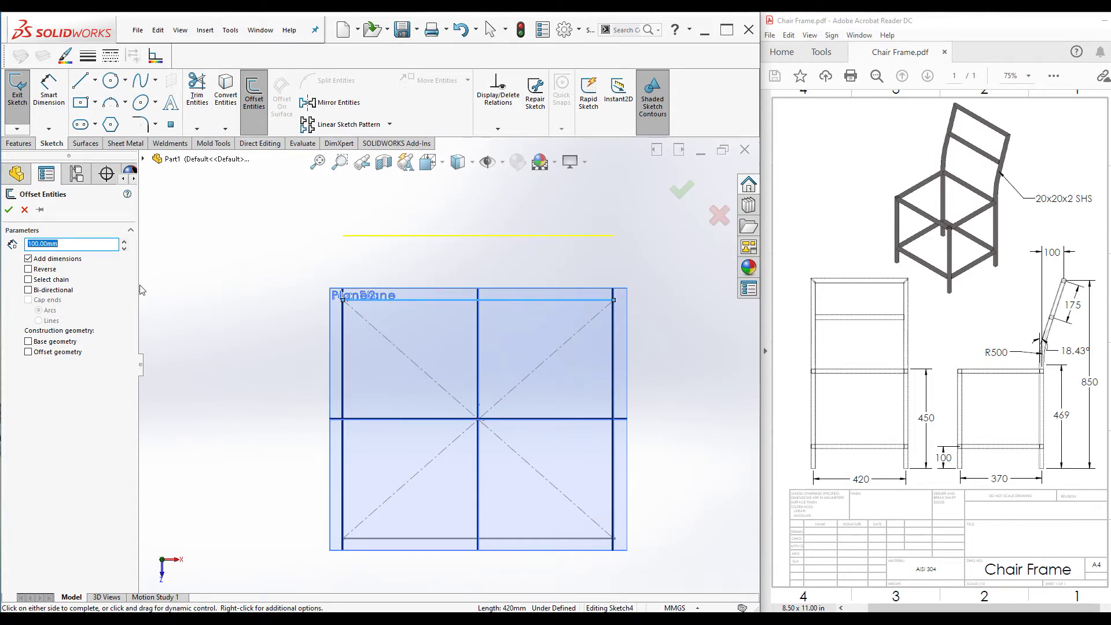
left_click(8, 209)
Step: Turn the offset line into construction geometry and shift its 100 mm dimension sideways, clear of the line's midpoint
left_click(422, 236)
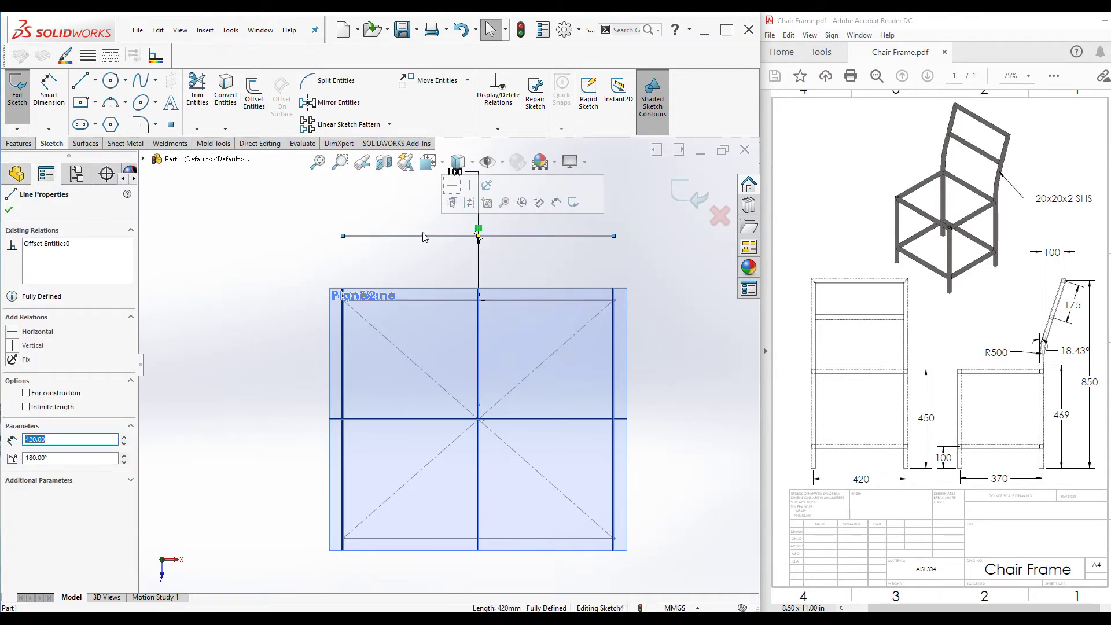
left_click(469, 203)
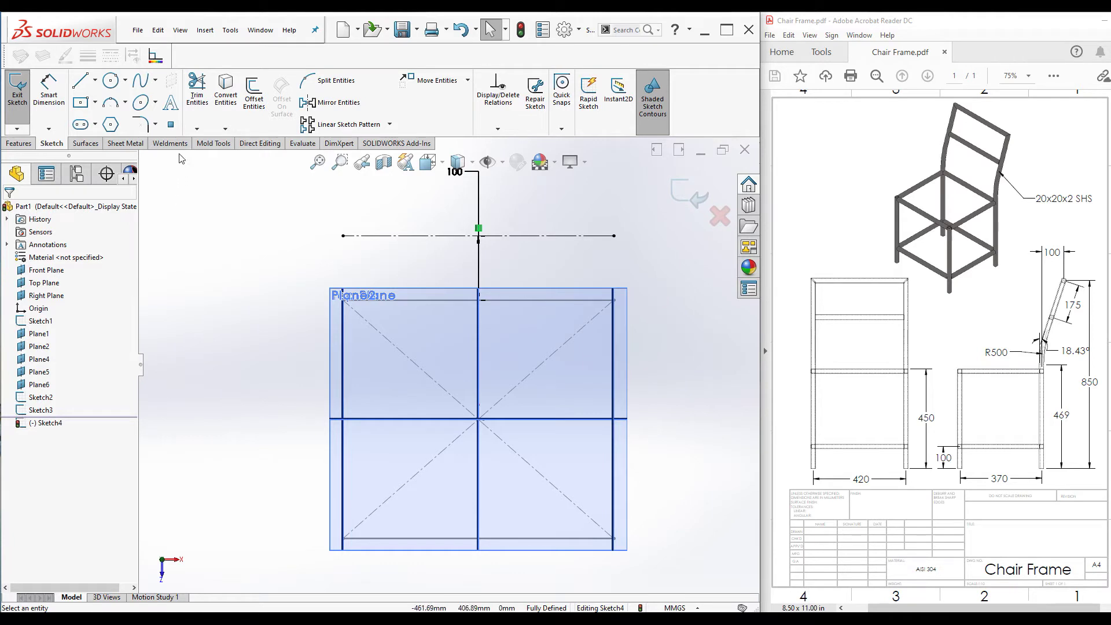
left_click_drag(479, 193, 437, 198)
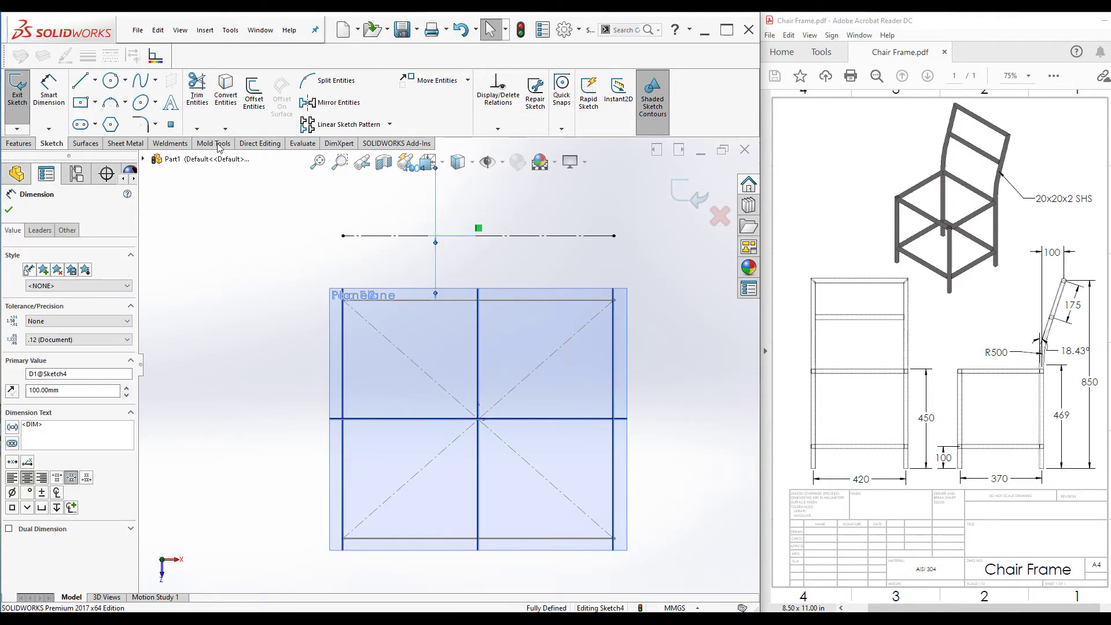
Step: Place a sketch point at the midpoint of the construction line and exit the sketch
left_click(171, 126)
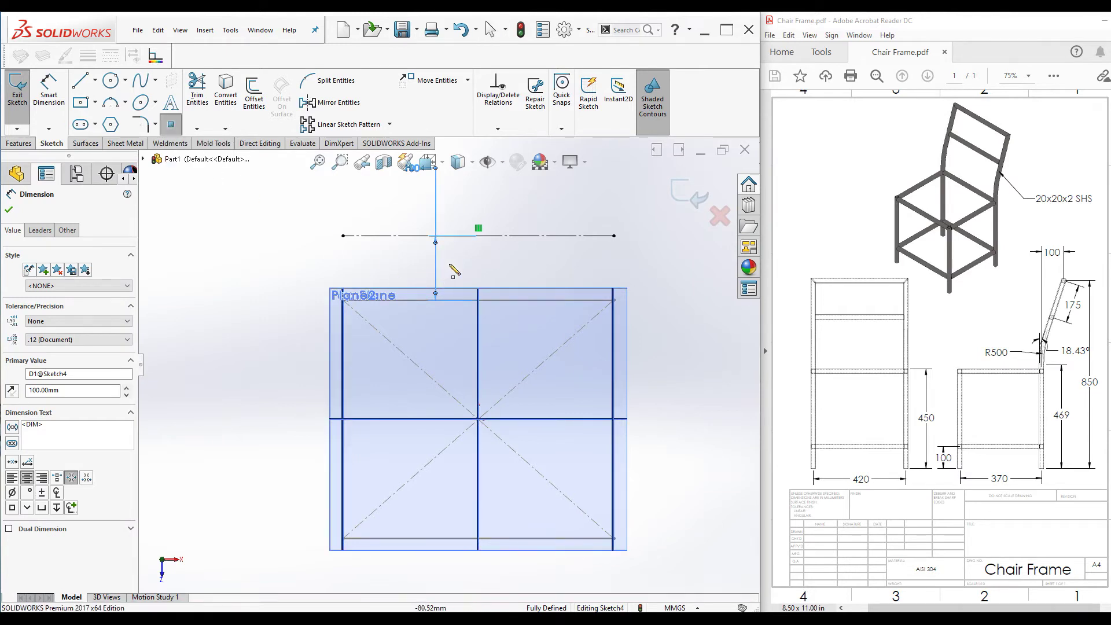
left_click(478, 235)
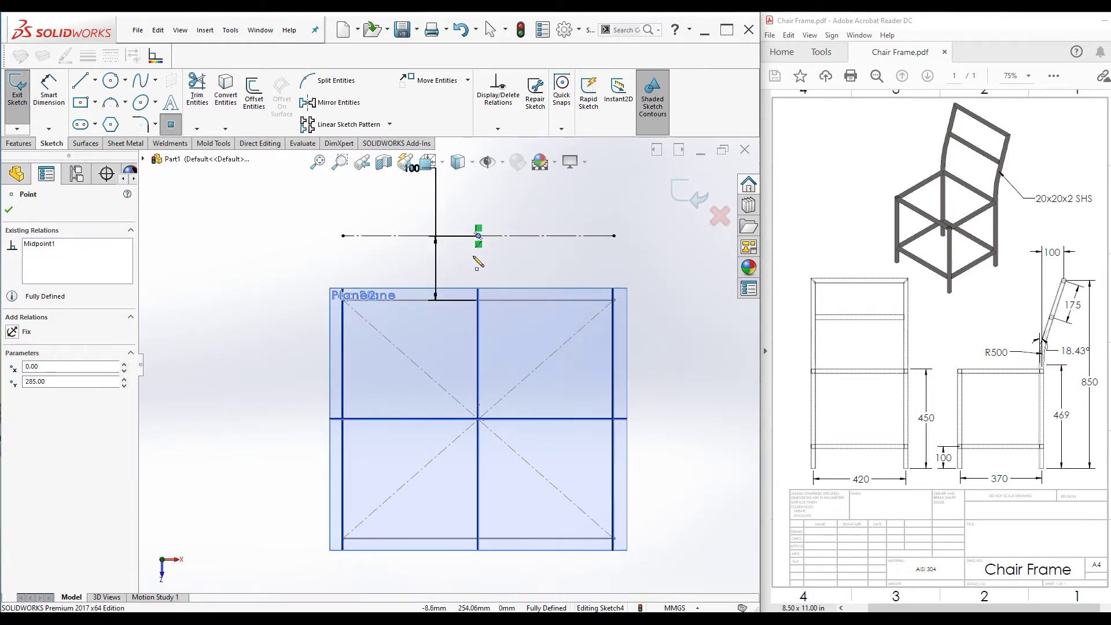
left_click(8, 209)
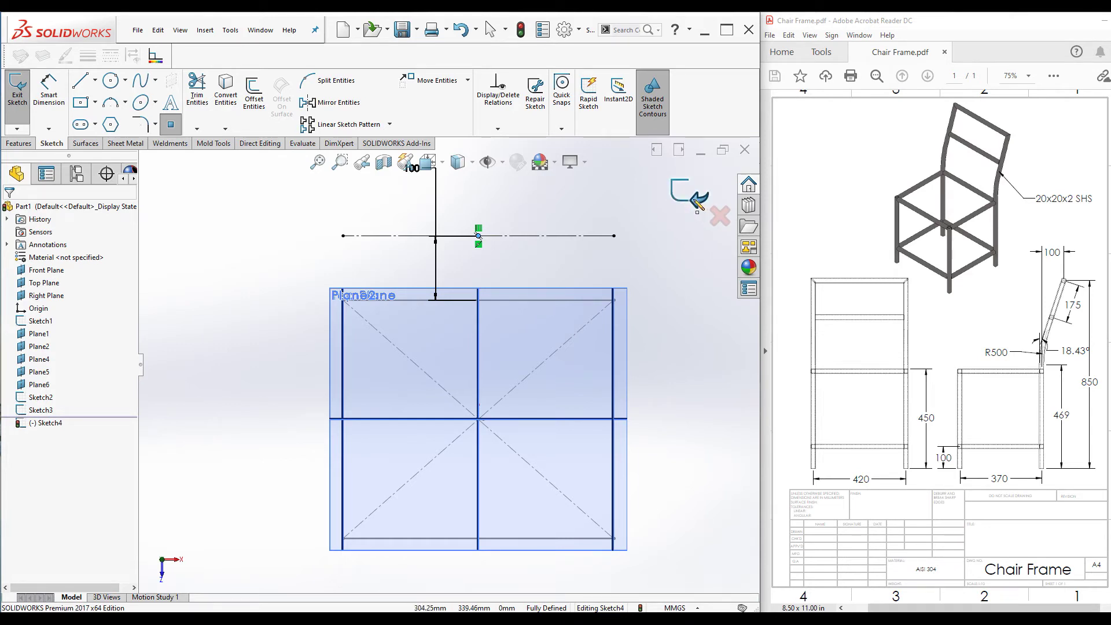
left_click(690, 196)
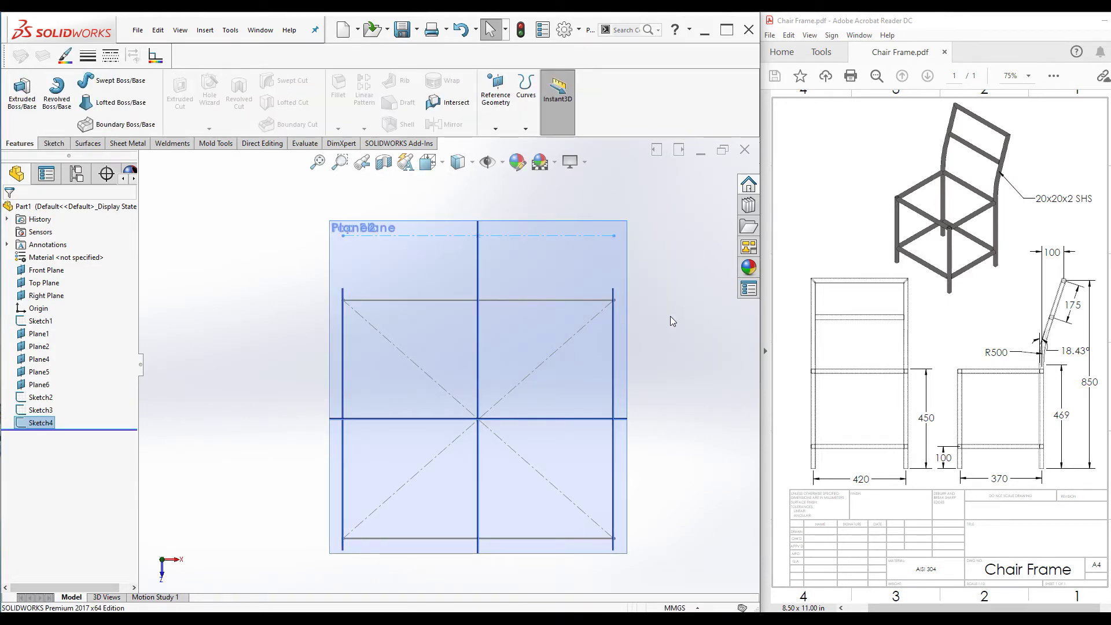
Step: Open a new sketch on Plane5 at the positive-X side and hide all reference planes
key("ctrl+7")
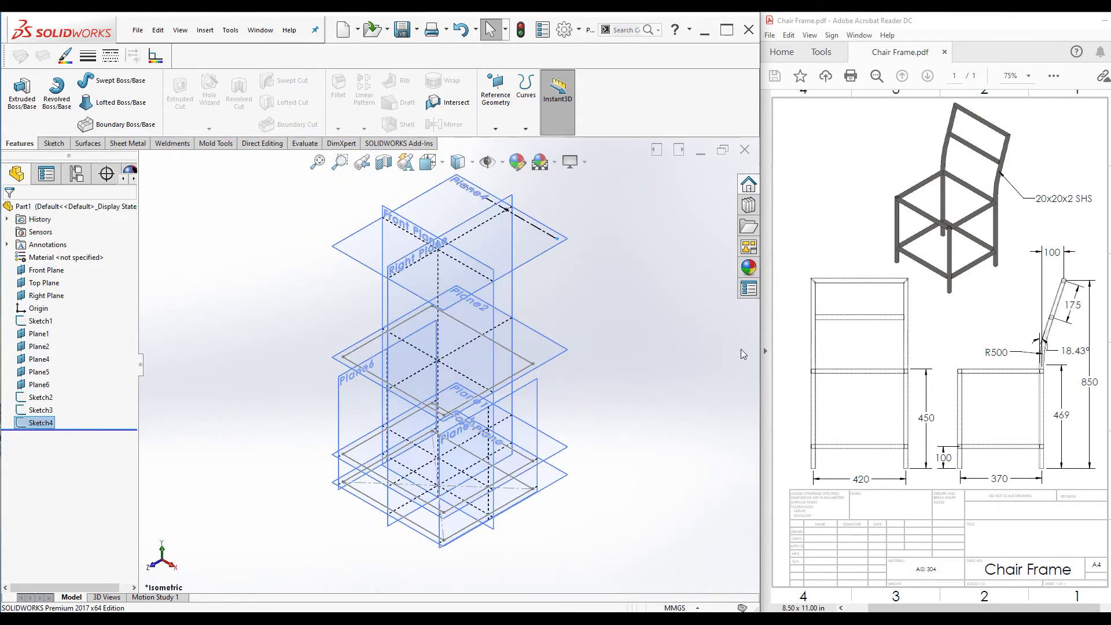
left_click(537, 399)
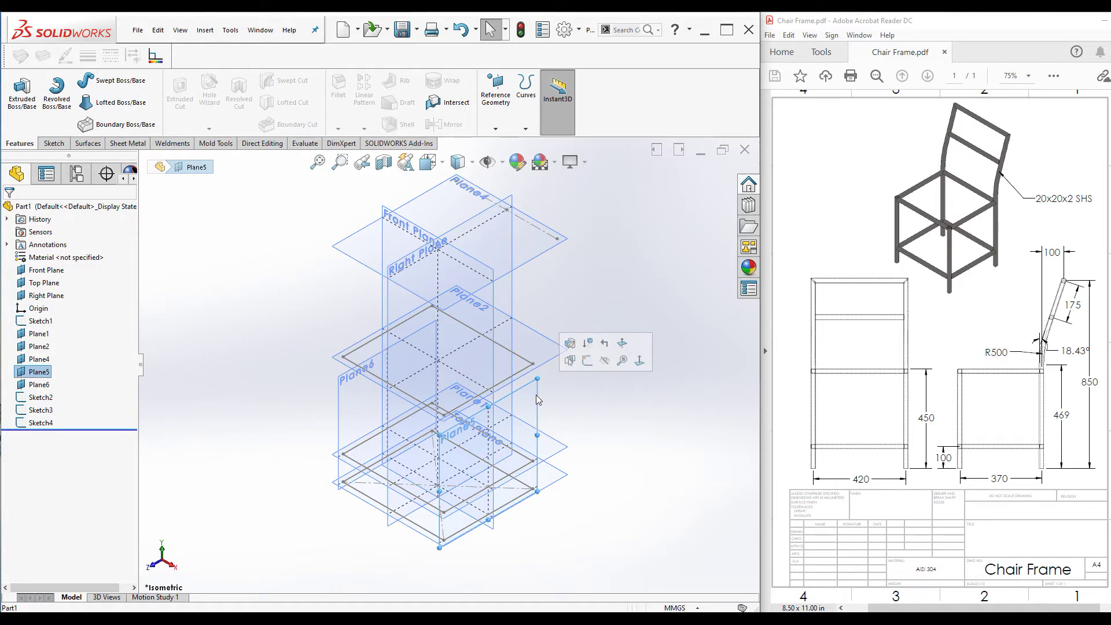
left_click(587, 363)
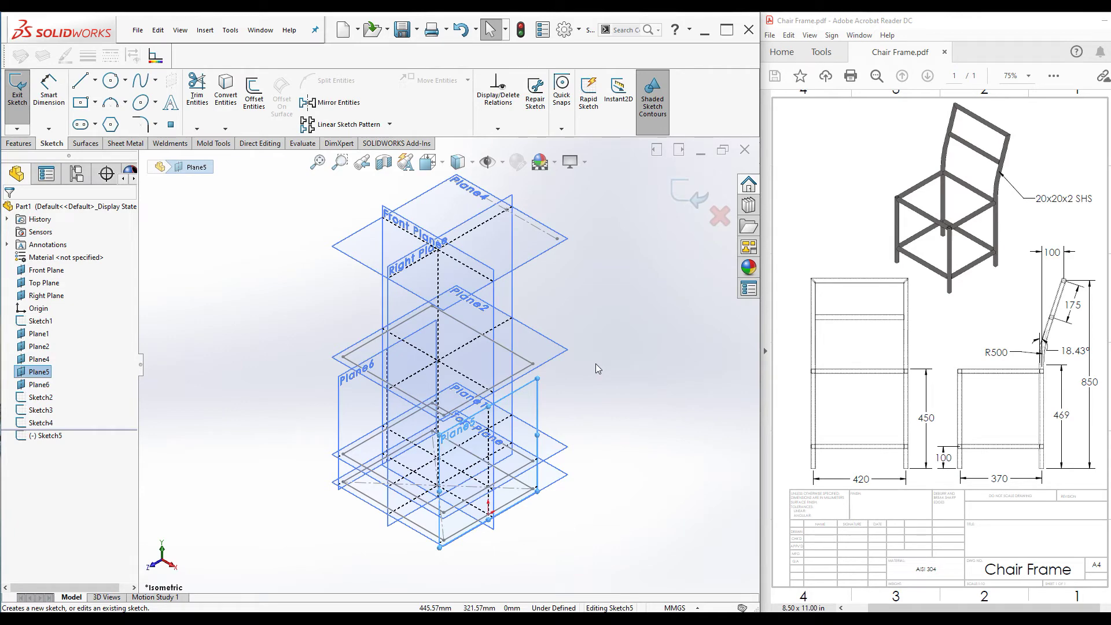
key("ctrl+8")
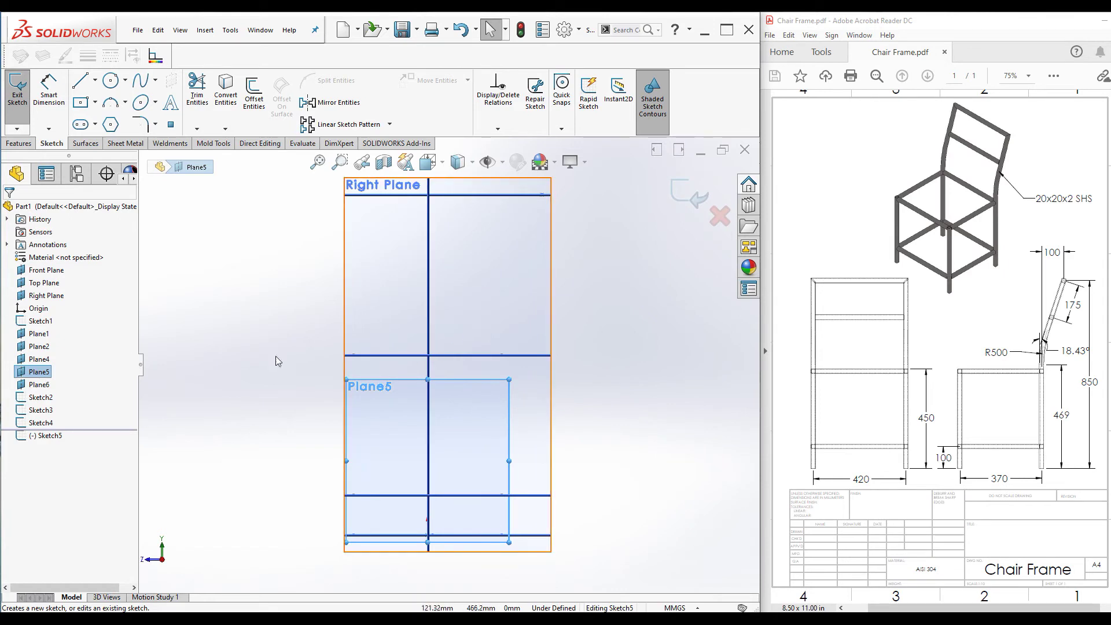
left_click(503, 165)
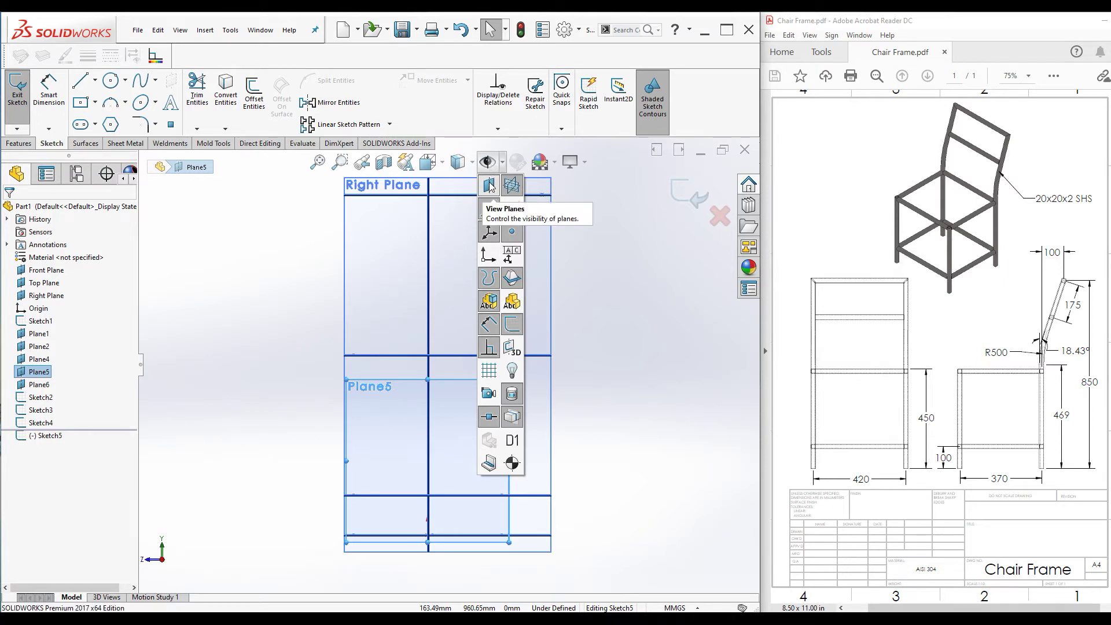
left_click(489, 186)
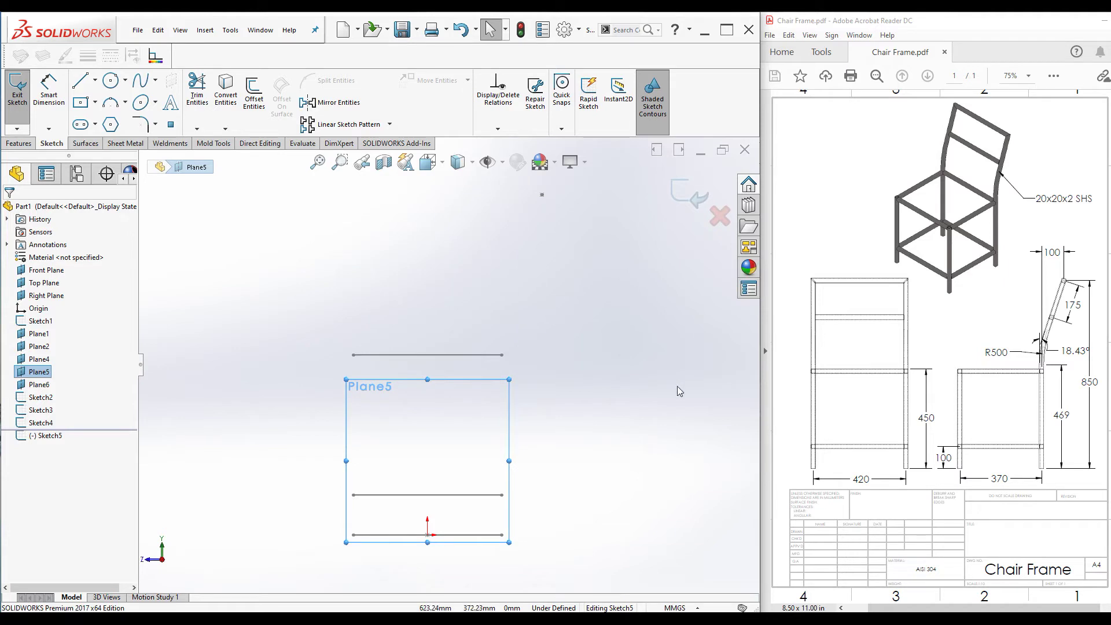
Step: Convert the side lines of the base and seat rectangles into the sketch on Plane5, with chain selection turned off
left_click(602, 404)
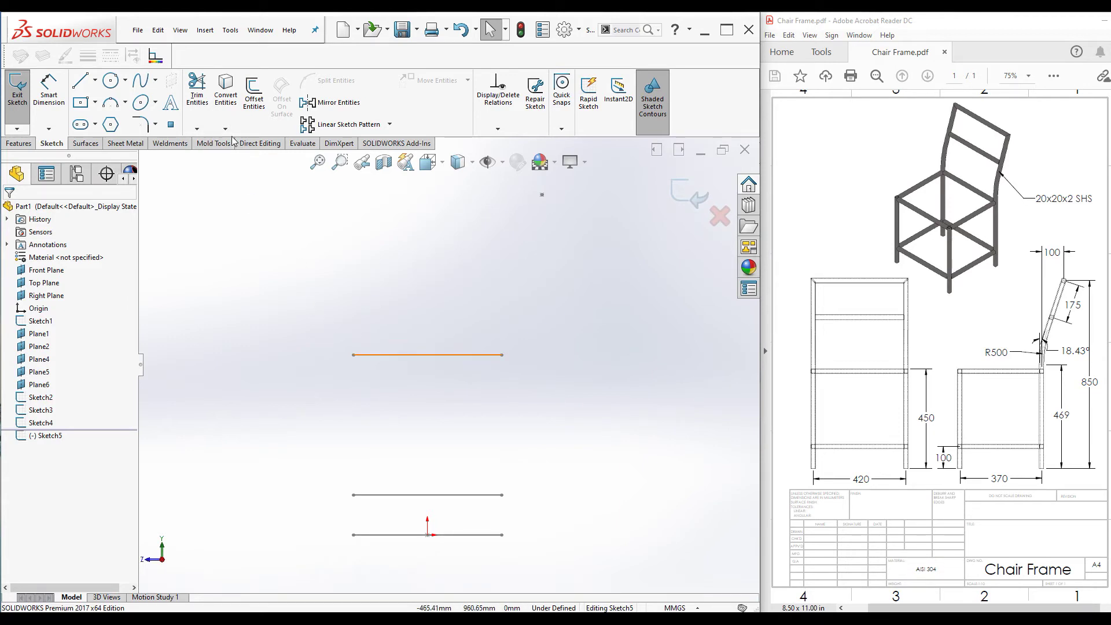
left_click(226, 93)
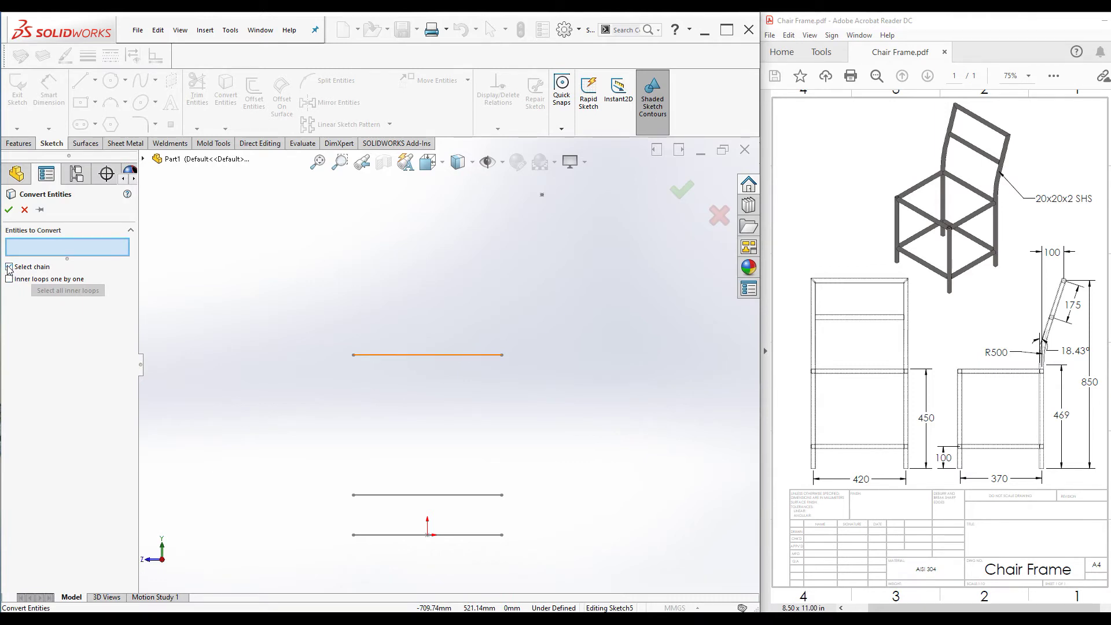
left_click(371, 355)
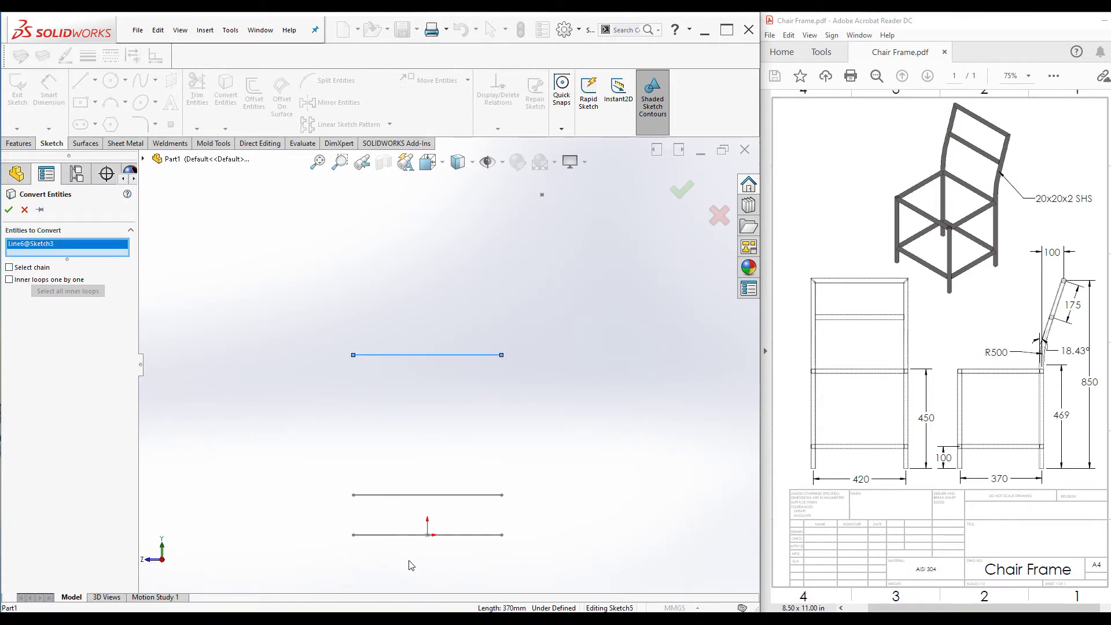
left_click(397, 536)
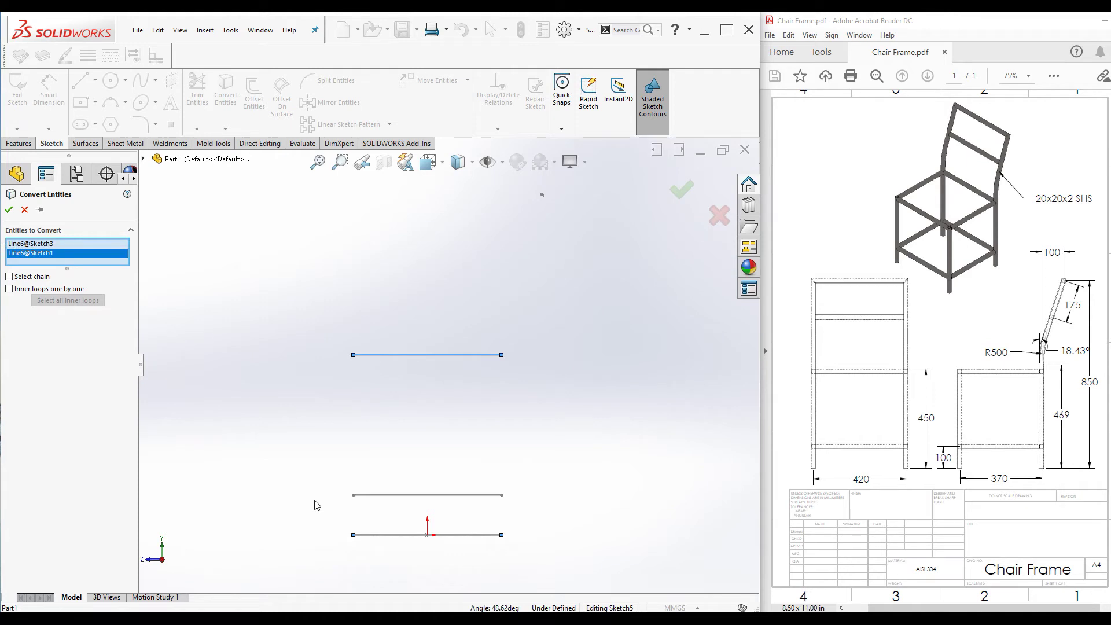
left_click(10, 211)
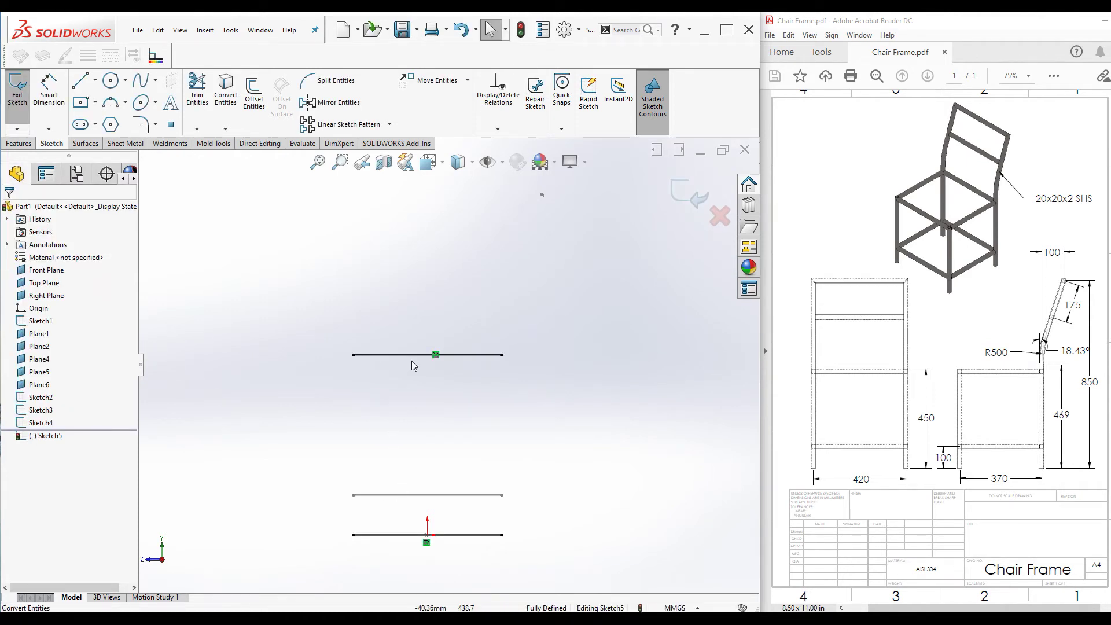
Step: Turn both converted side lines into construction geometry
left_click(377, 357)
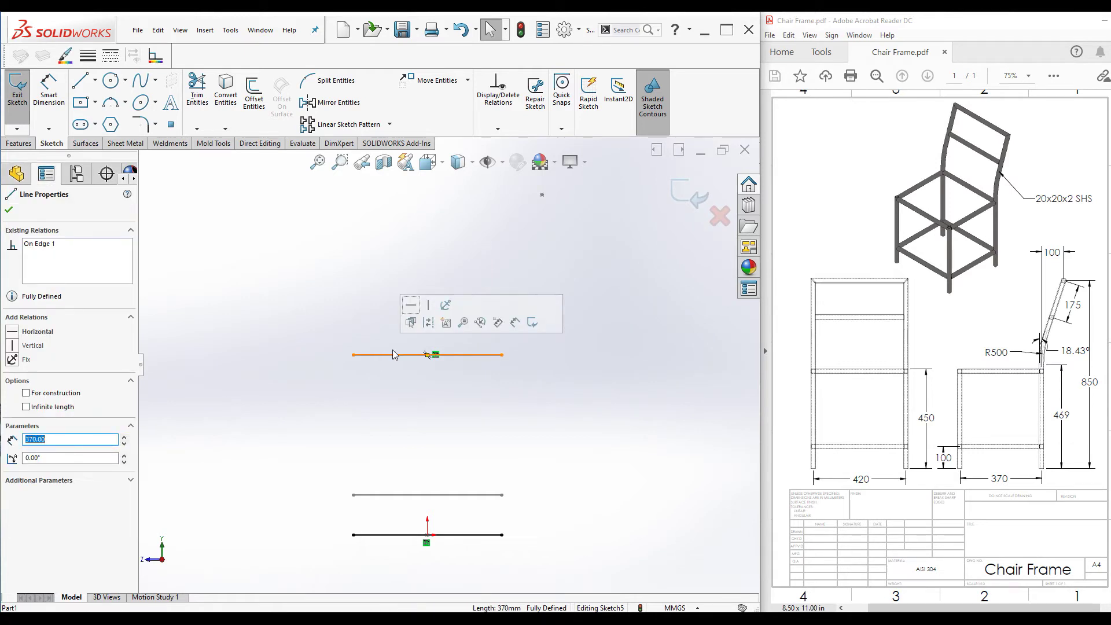
key("Escape")
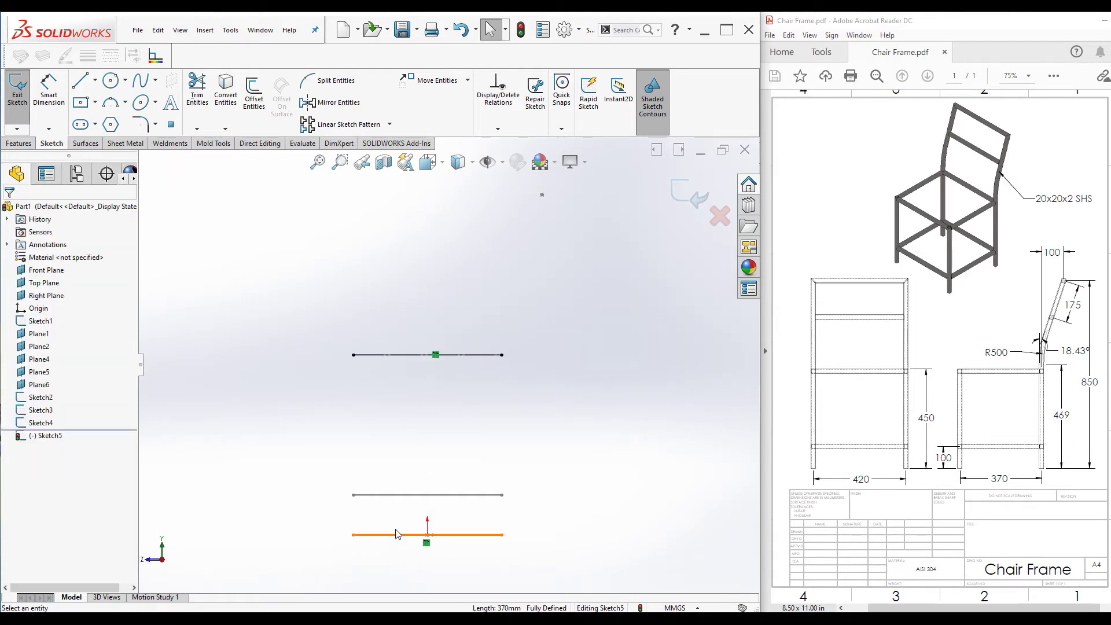
left_click(400, 535)
key("Escape")
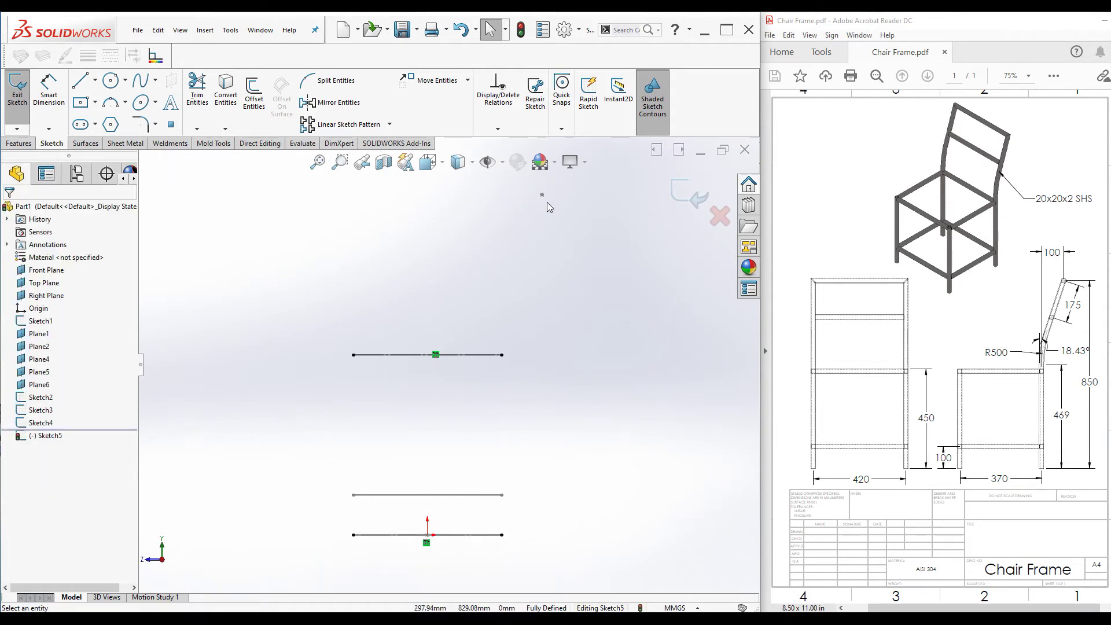
Step: Convert the sketch point at the midpoint of the offset backrest construction line onto the side sketch
middle_click_drag(450, 256, 481, 283)
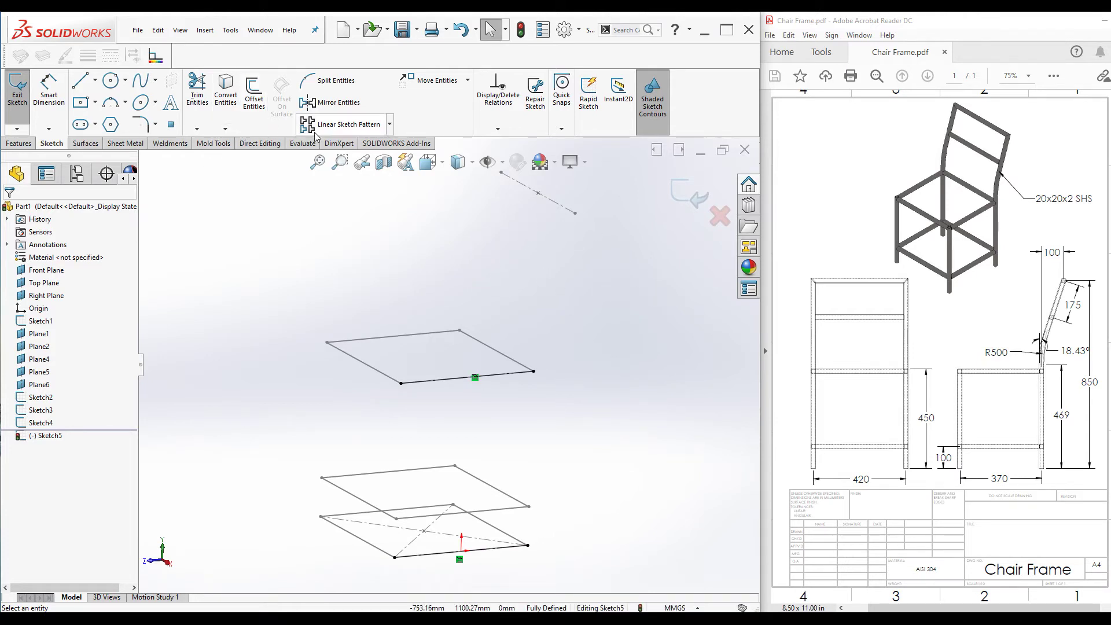
left_click(227, 96)
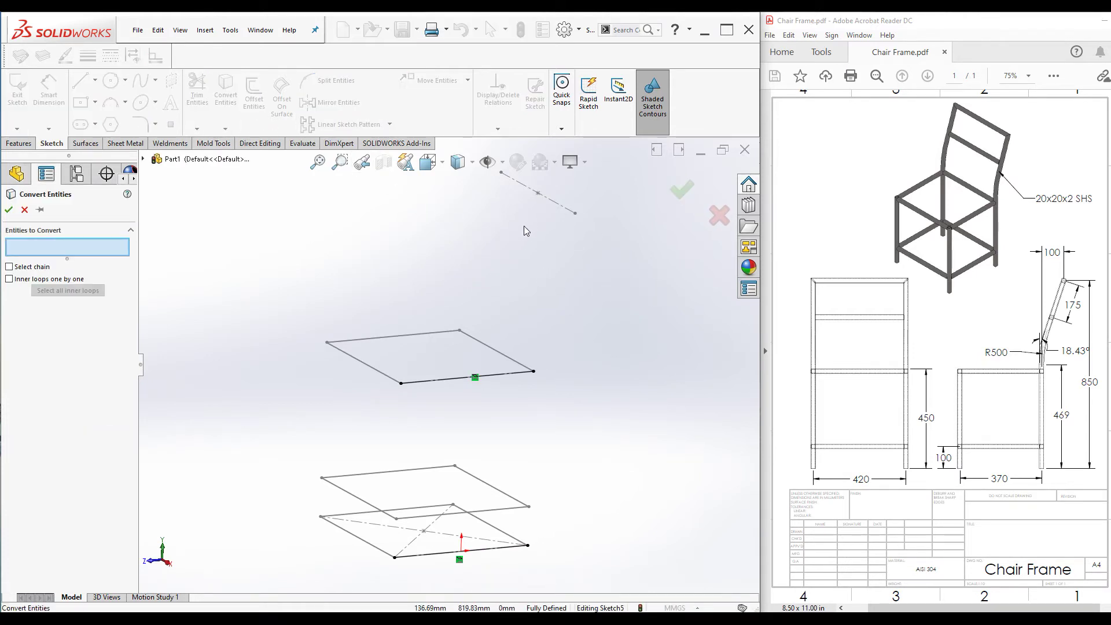
left_click(537, 193)
left_click(9, 209)
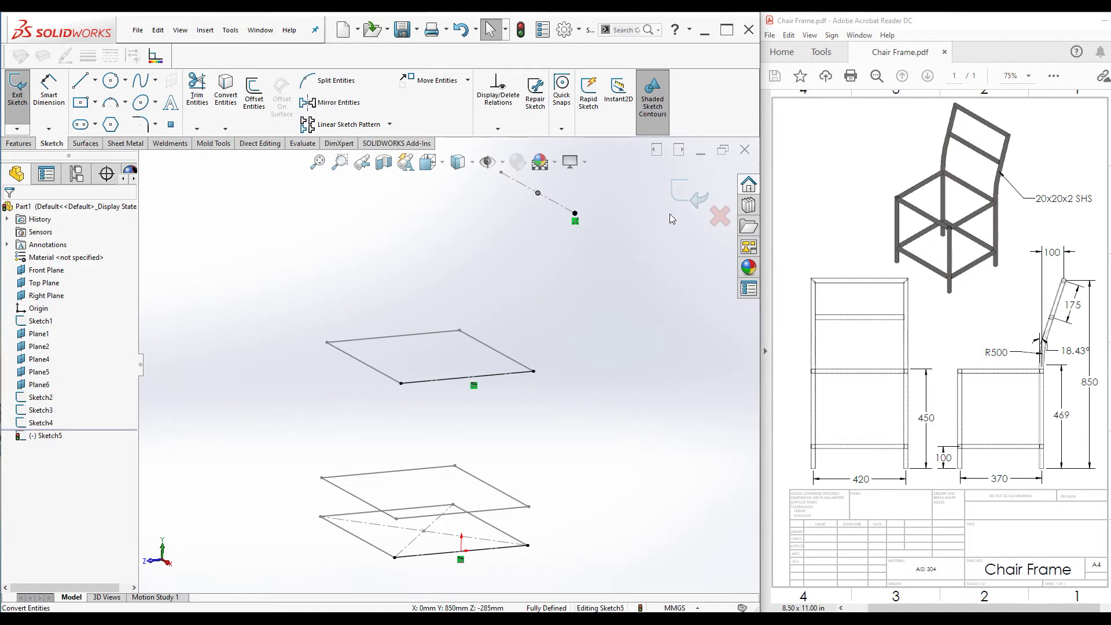
Step: Draw the front leg as a vertical line from the base line's front endpoint to the seat line's front endpoint
key("ctrl+4")
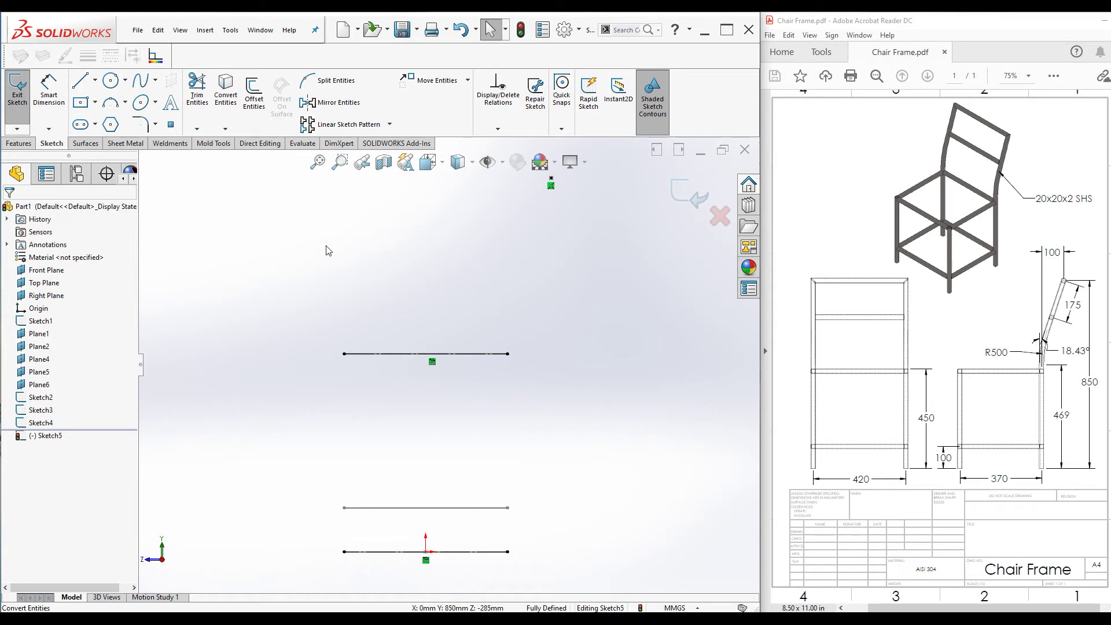
left_click(80, 81)
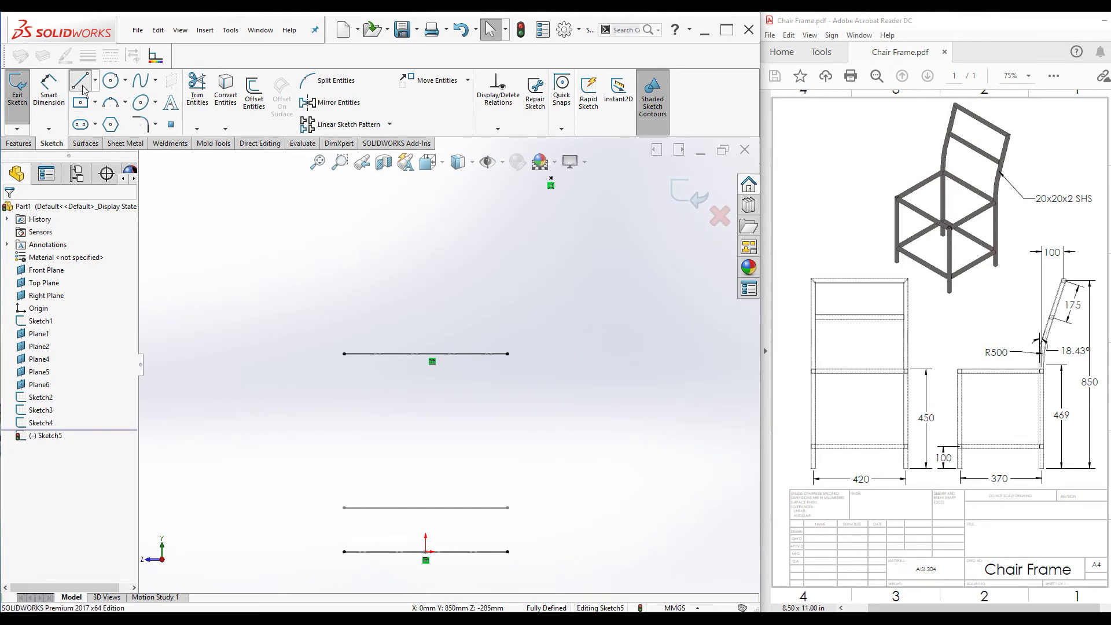
left_click(345, 552)
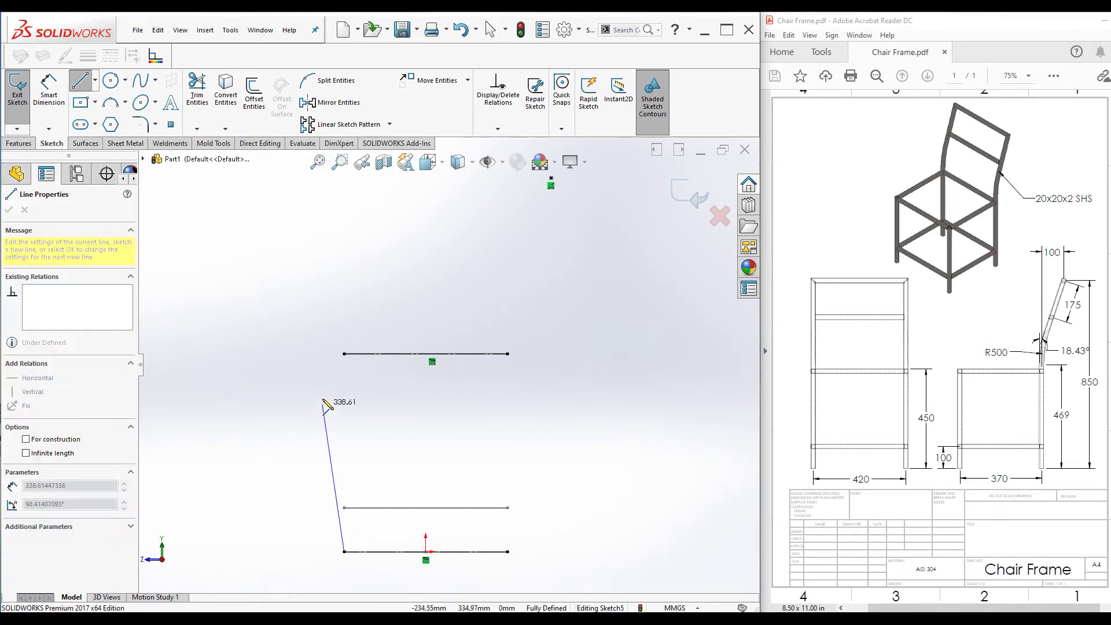
left_click(345, 354)
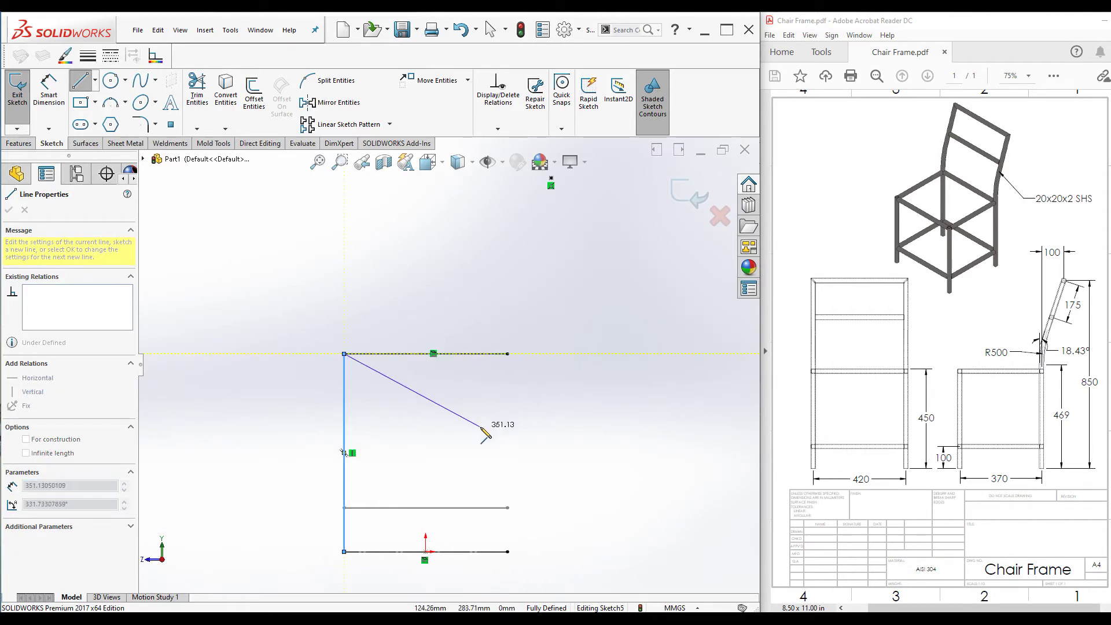
key("Escape")
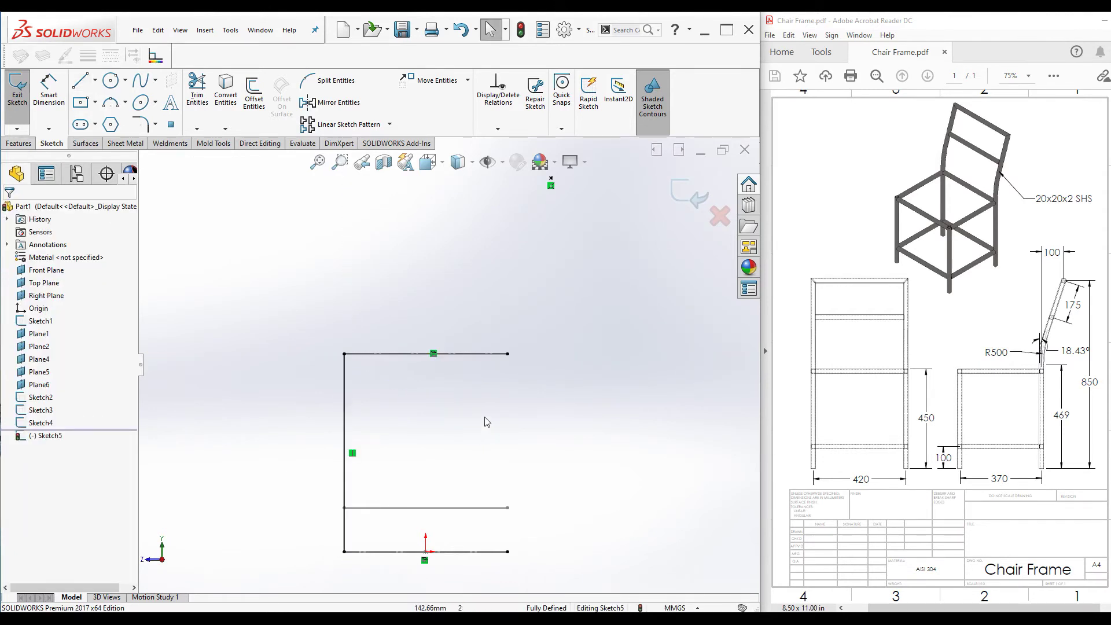
Step: Draw the rear leg as a vertical line about 535 mm long from the base line's rear endpoint, extending past the seat line
right_click(438, 427)
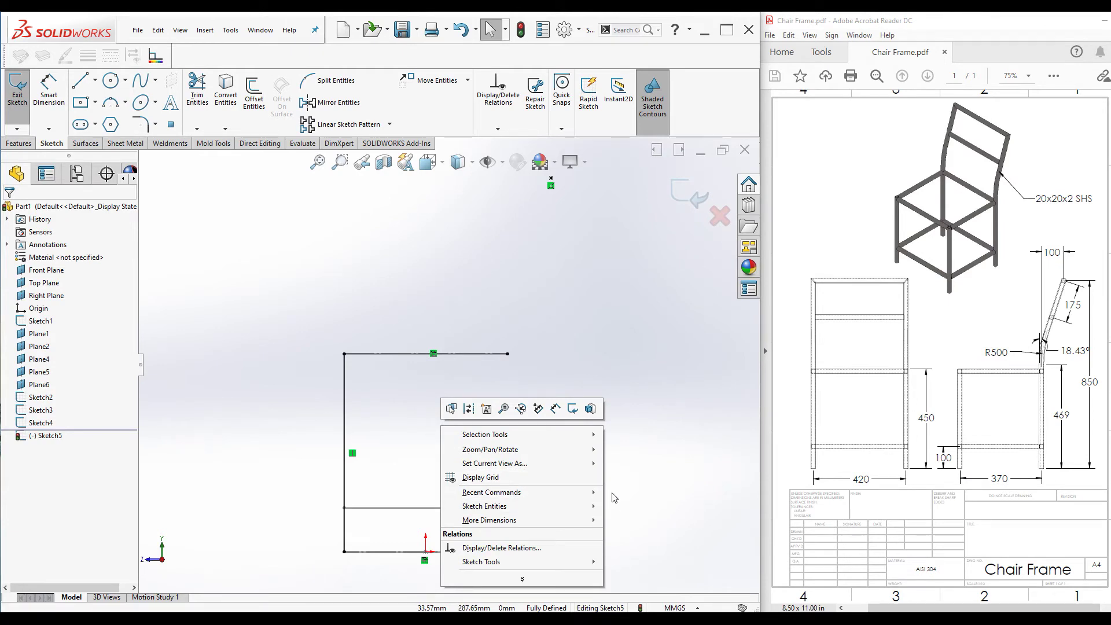
mouse_move(587, 492)
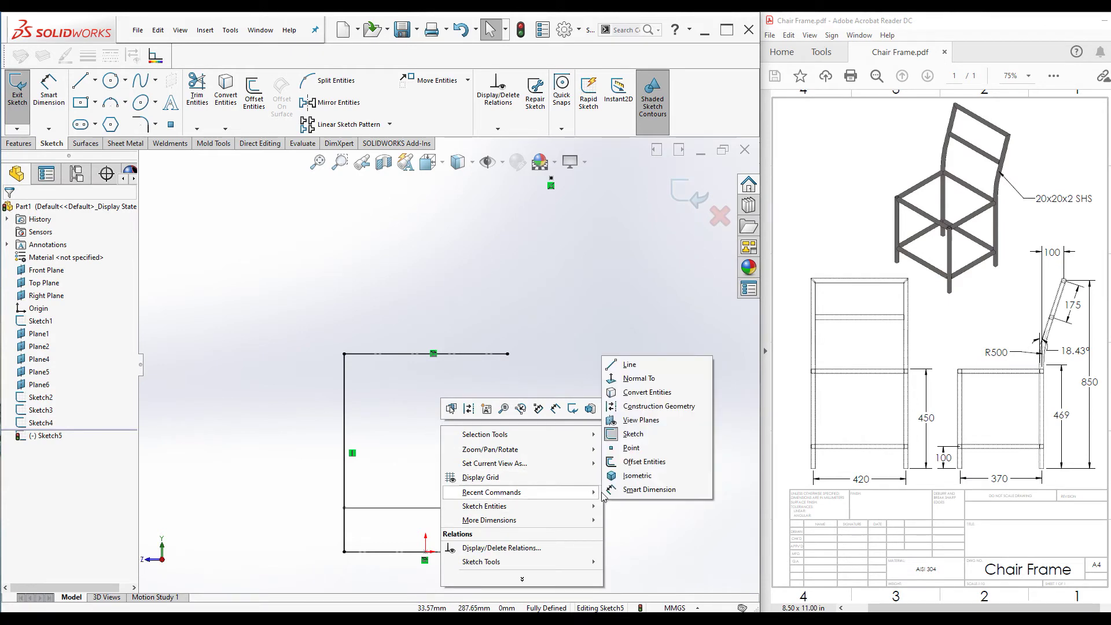
left_click(622, 366)
left_click(508, 551)
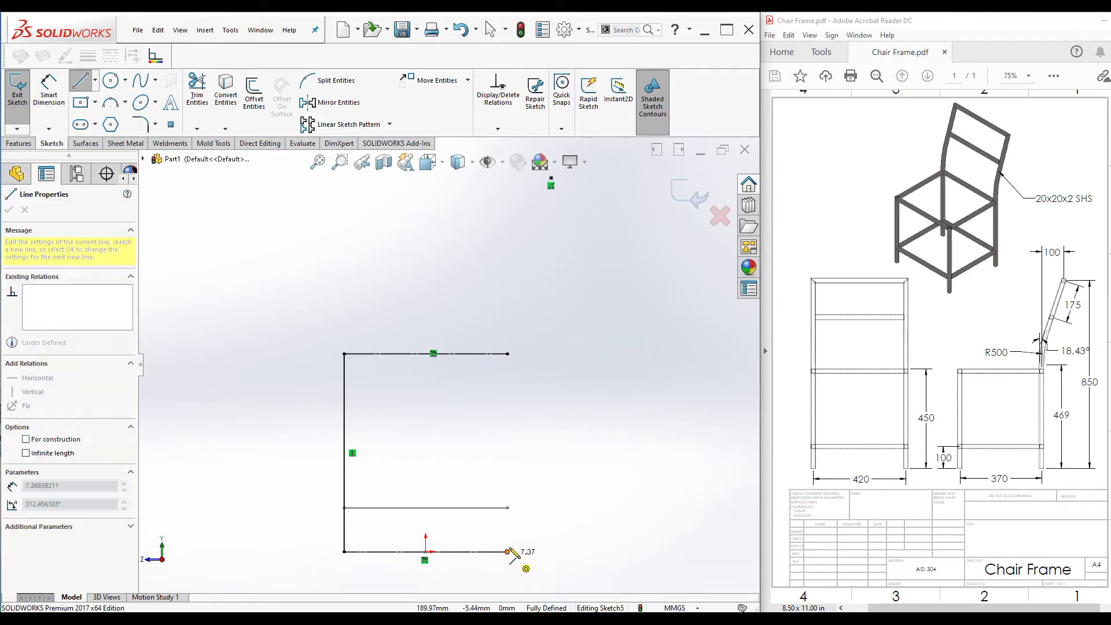
left_click(507, 317)
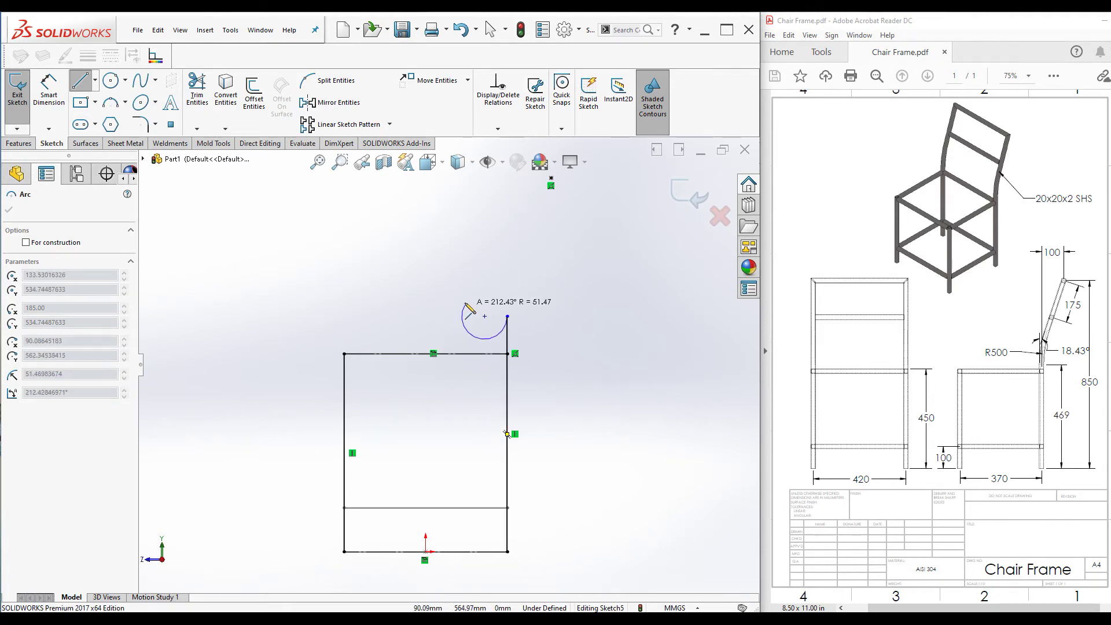
key("Escape")
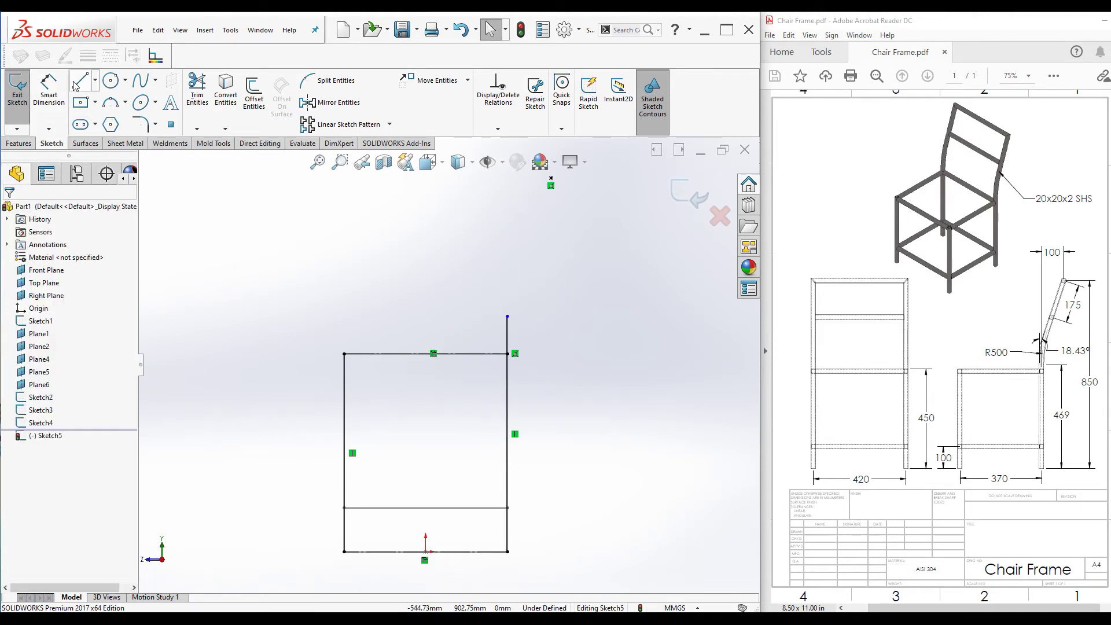
Step: Draw the sloping backrest line, about 331 mm long, from the rear leg's upper end to the converted point
key("l")
left_click(508, 317)
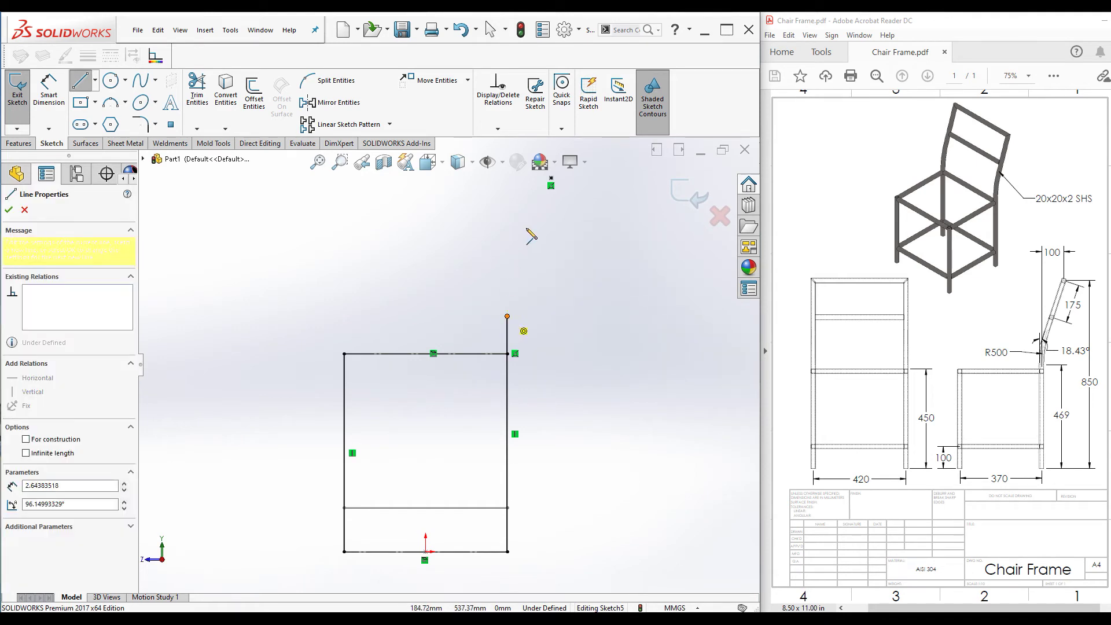
left_click(551, 184)
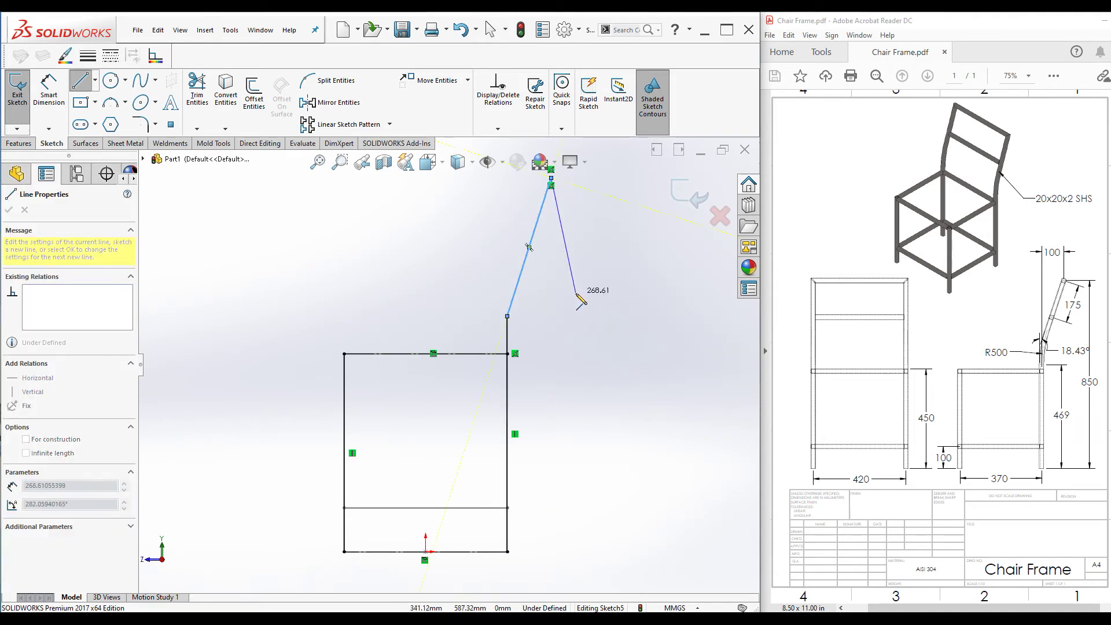
key("Escape")
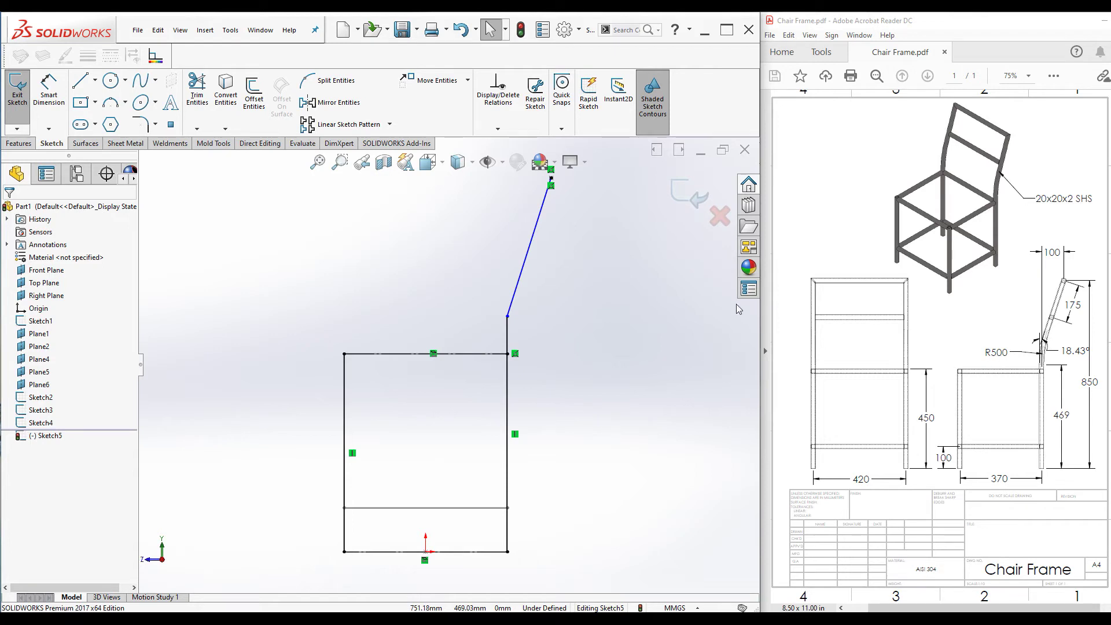
Step: Add a 500 mm radius sketch fillet between the vertical rear leg and the sloping backrest line
left_click(49, 93)
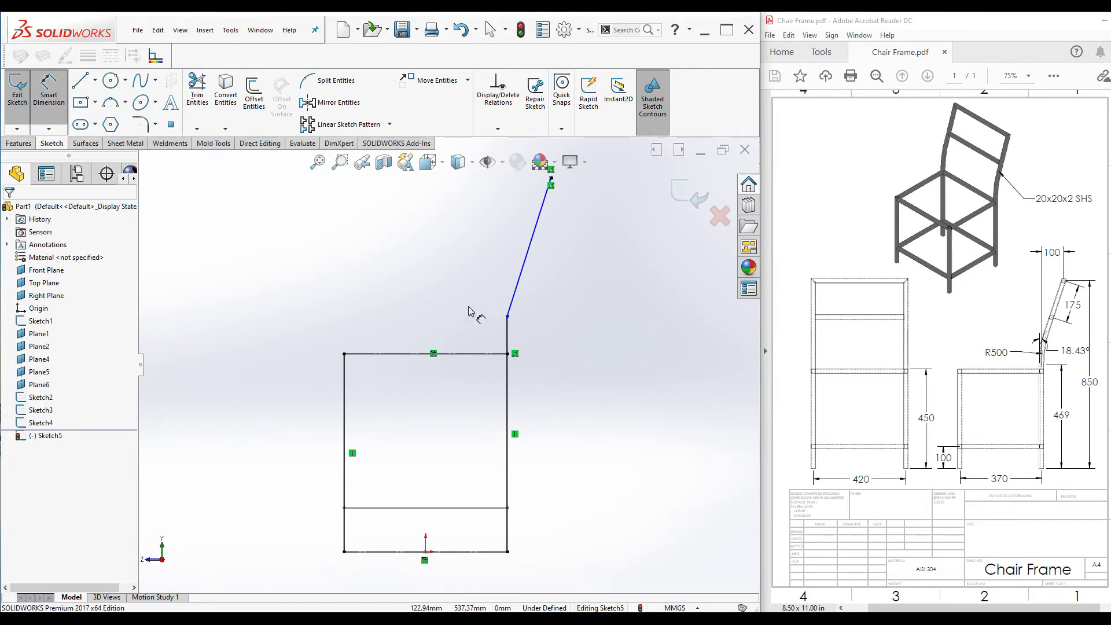
key("Escape")
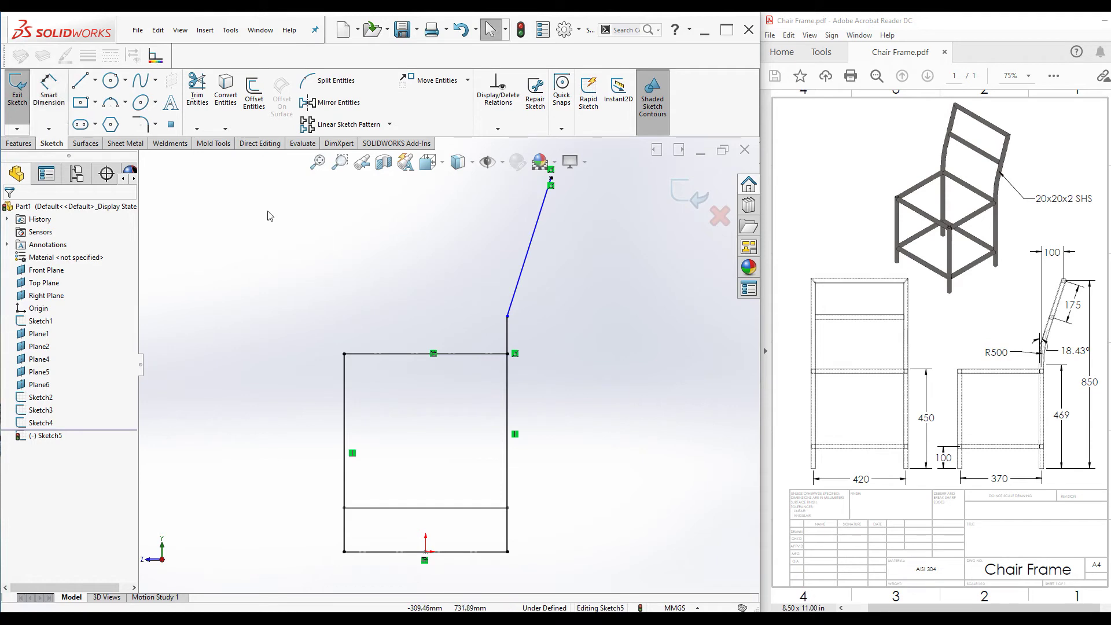
left_click(144, 124)
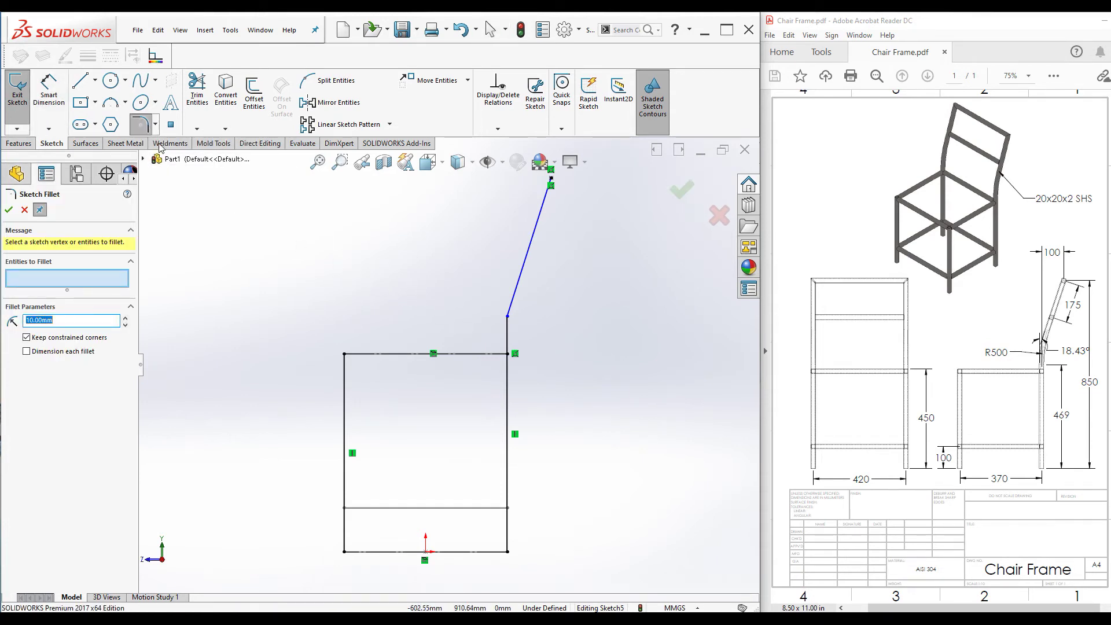
type("500")
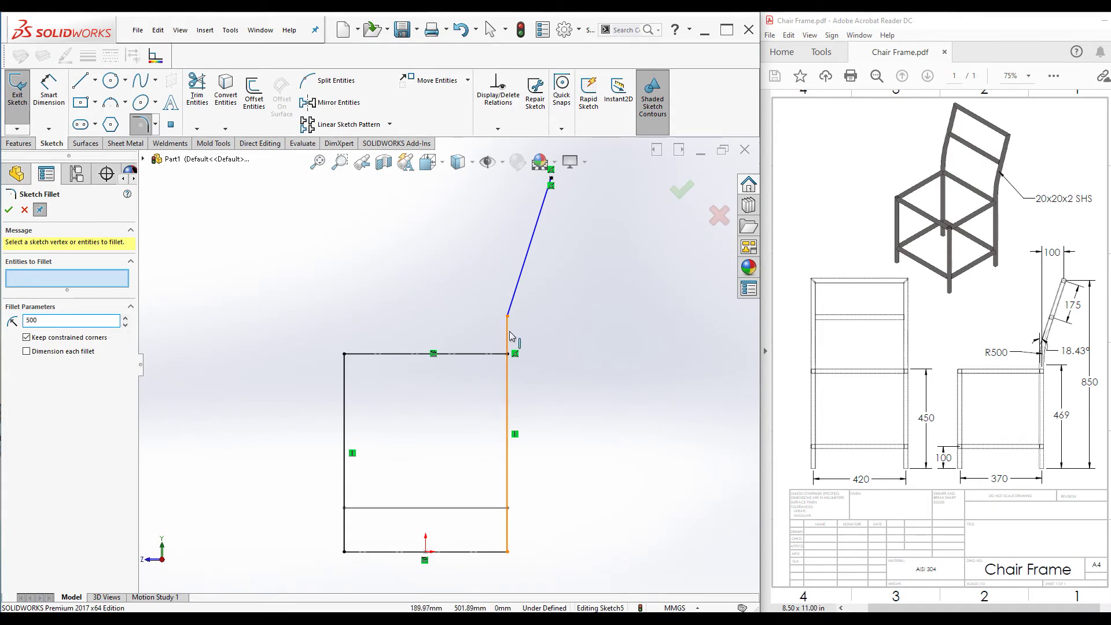
left_click(508, 320)
left_click(511, 311)
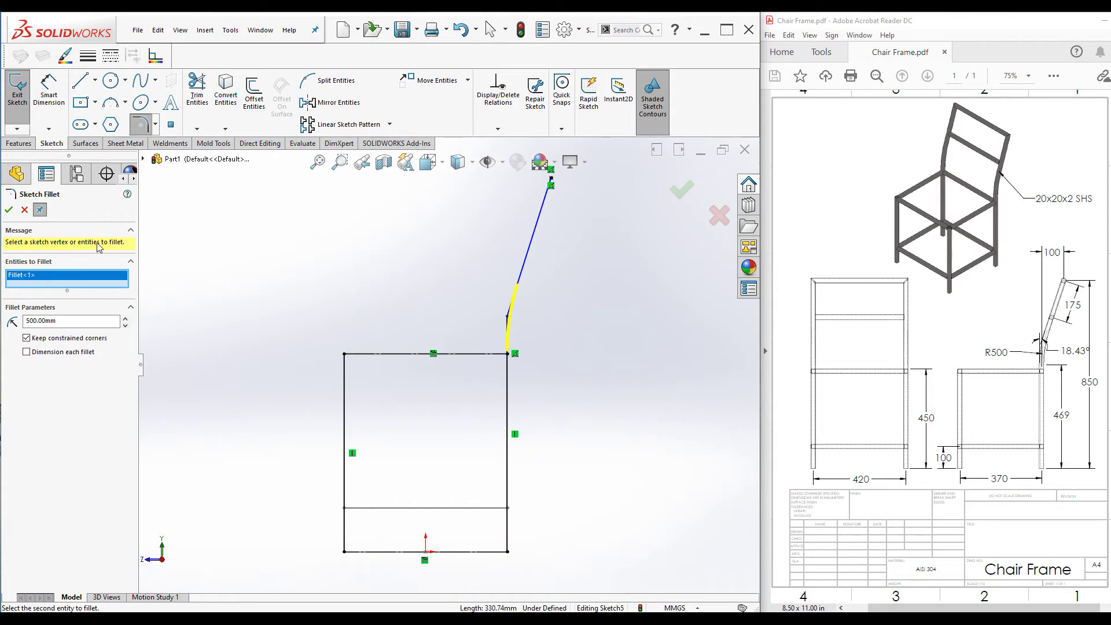
left_click(9, 210)
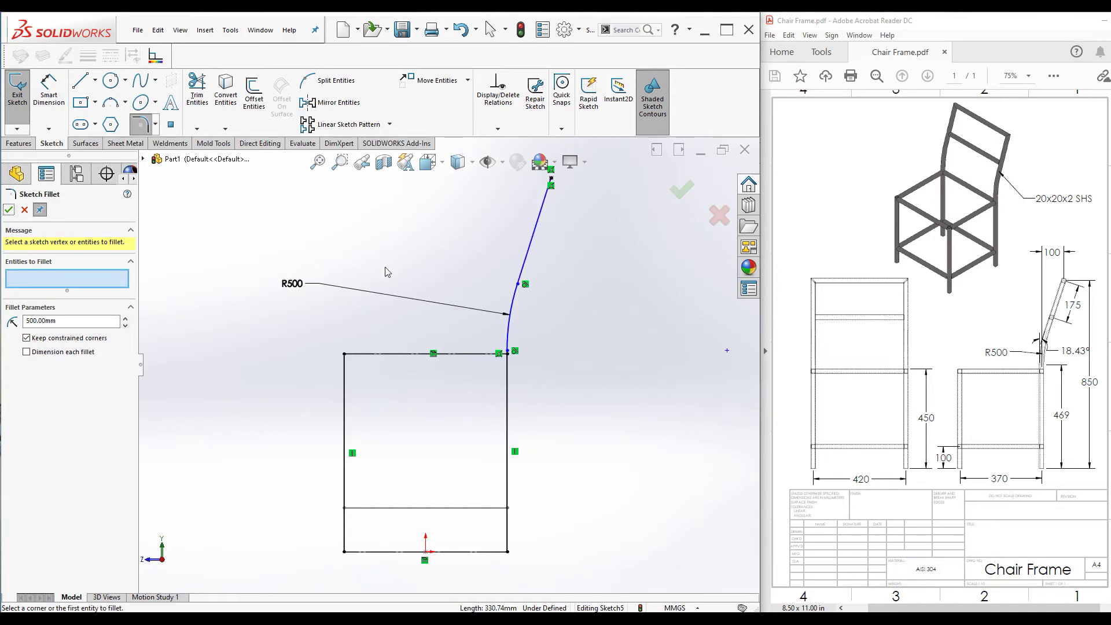
key("Escape")
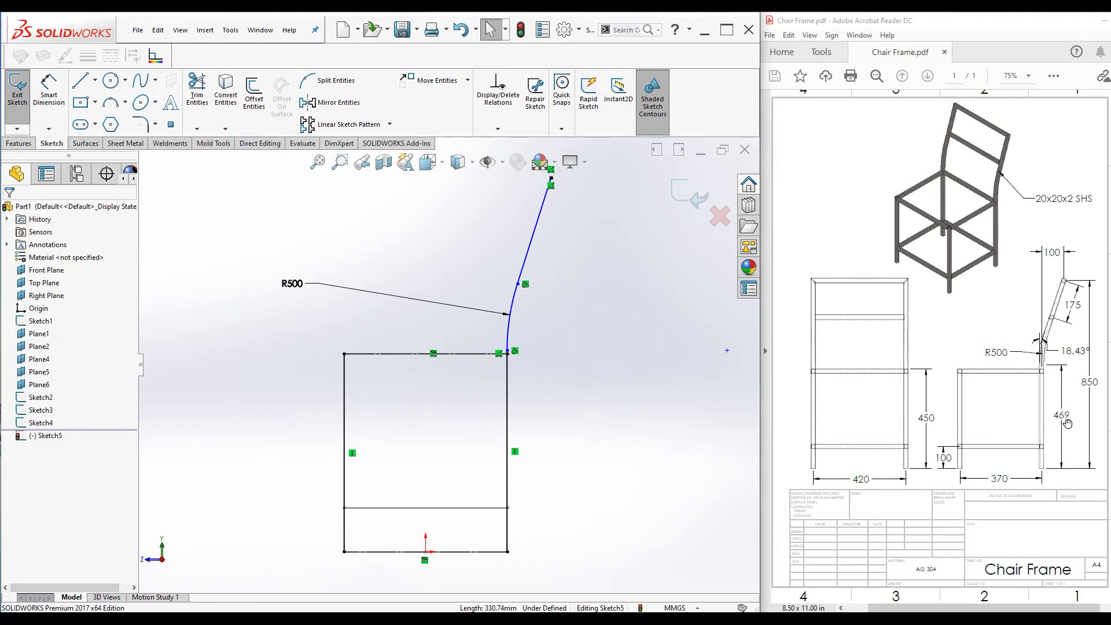
Step: Dimension the straight part of the rear leg to 469 mm
left_click(58, 100)
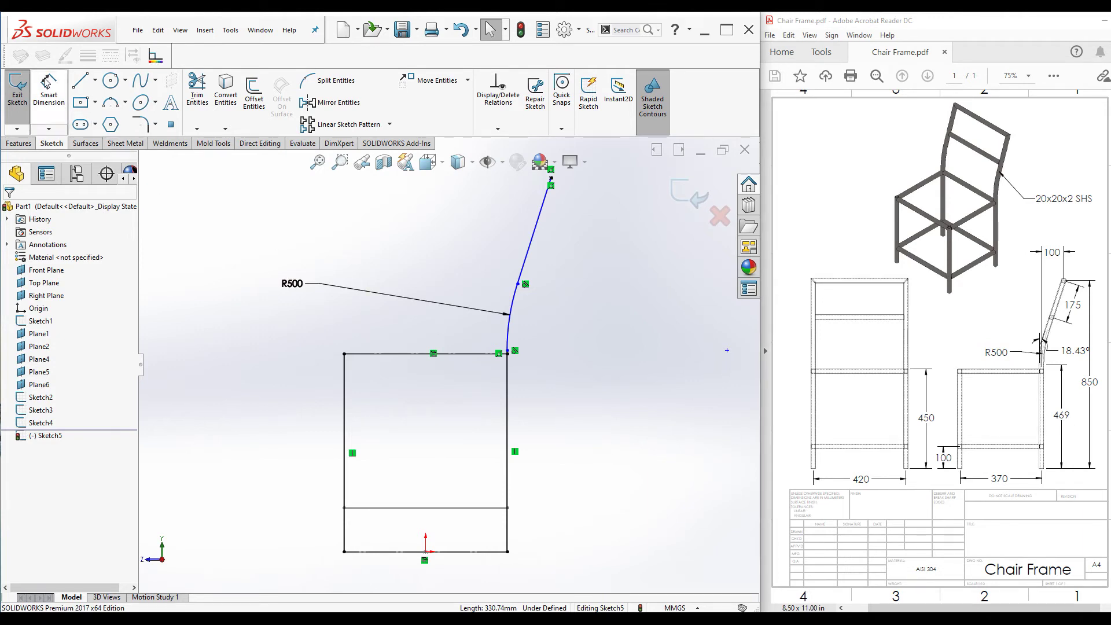
left_click(507, 379)
left_click(559, 434)
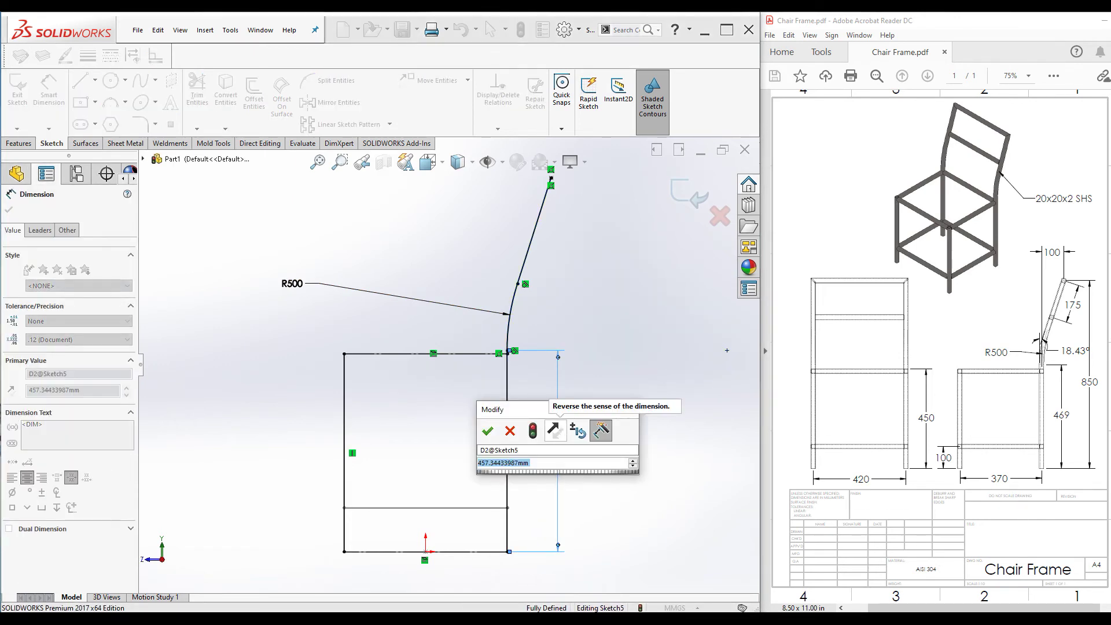
type("469")
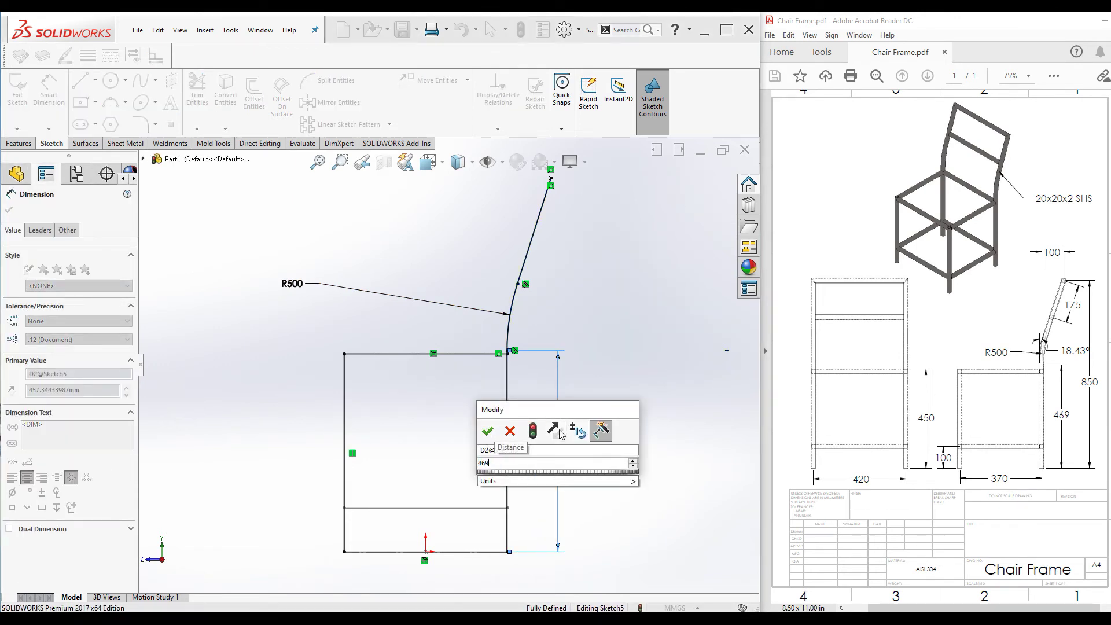
left_click(487, 430)
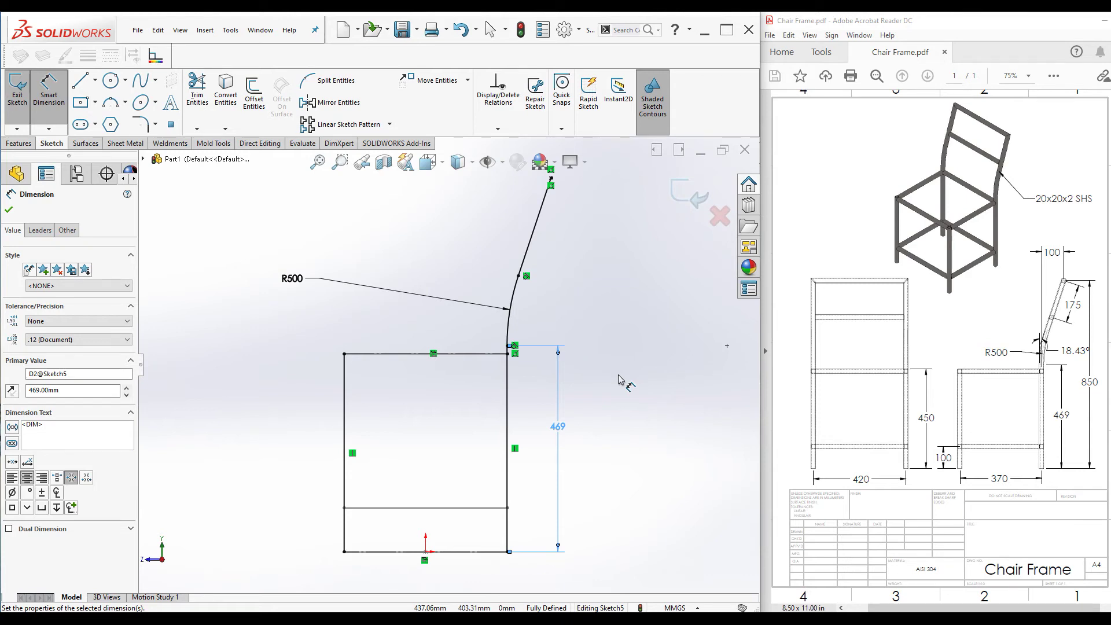
Step: Finish the side profile sketch and show all reference planes in the isometric view
left_click(685, 195)
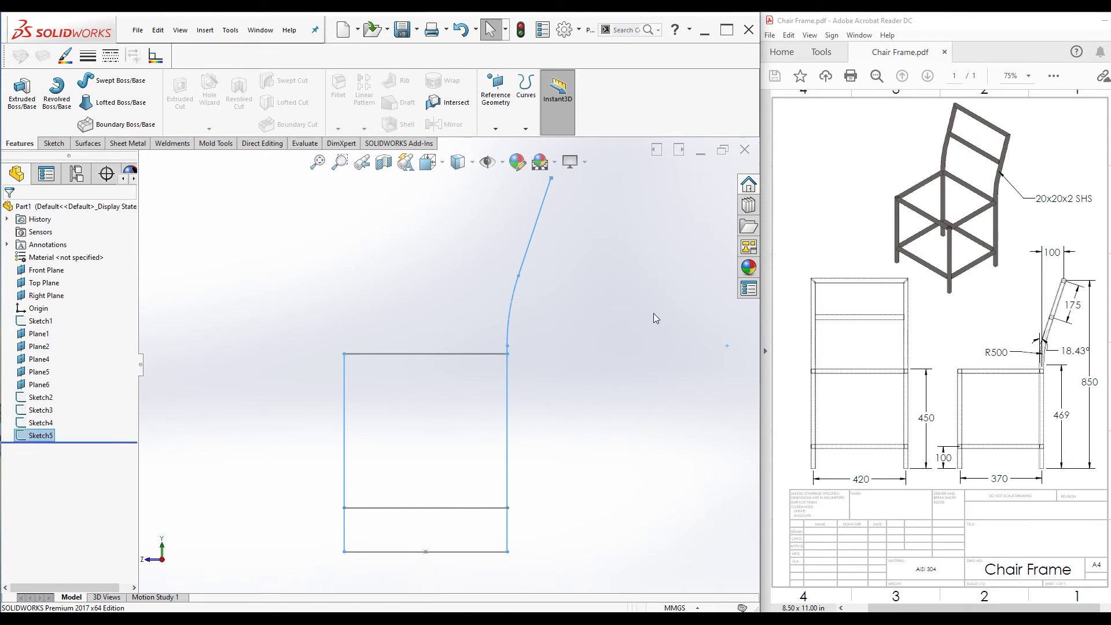
key("ctrl+7")
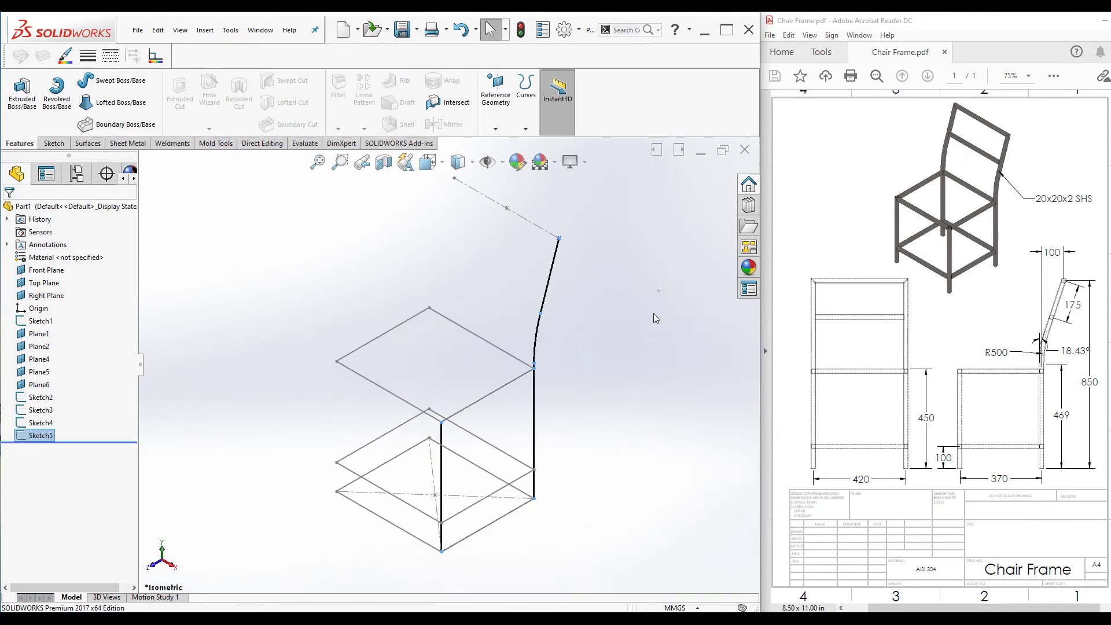
left_click(248, 372)
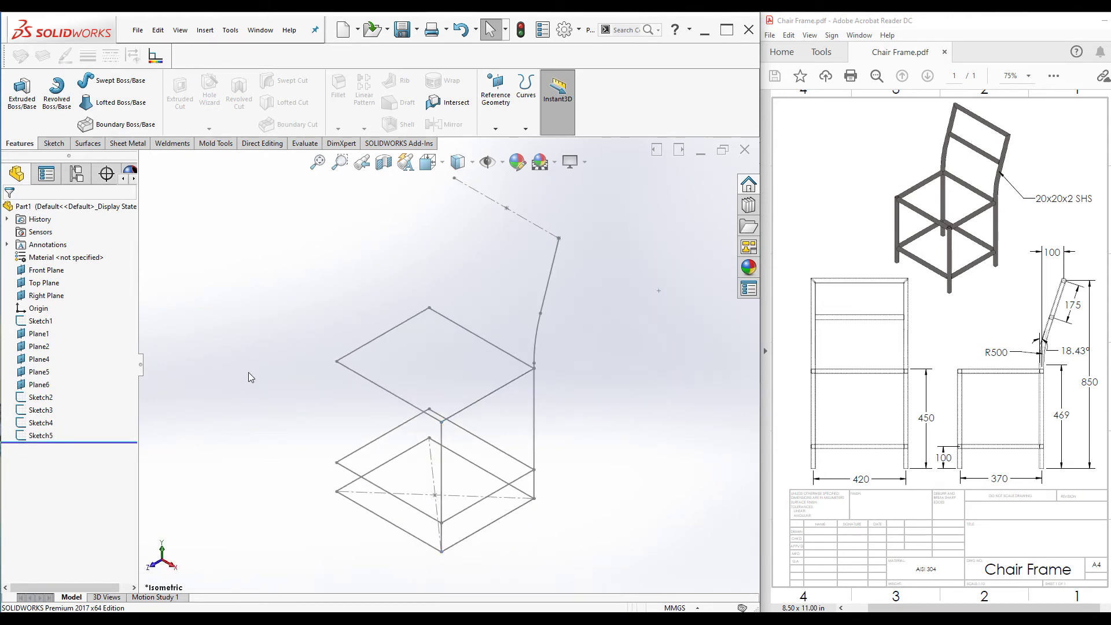
left_click(501, 163)
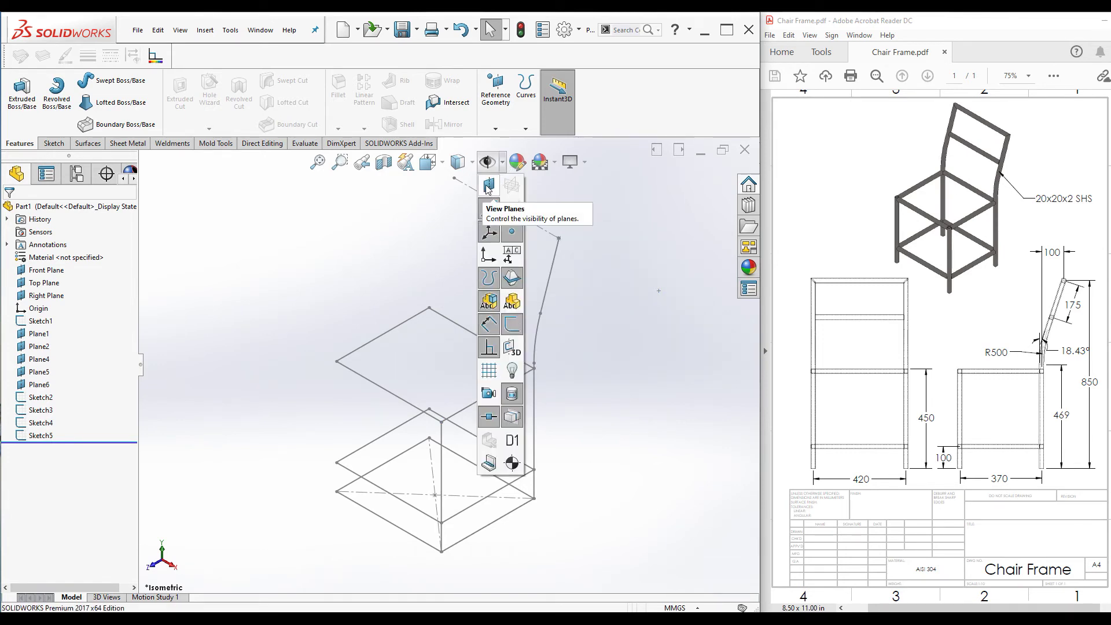
left_click(488, 185)
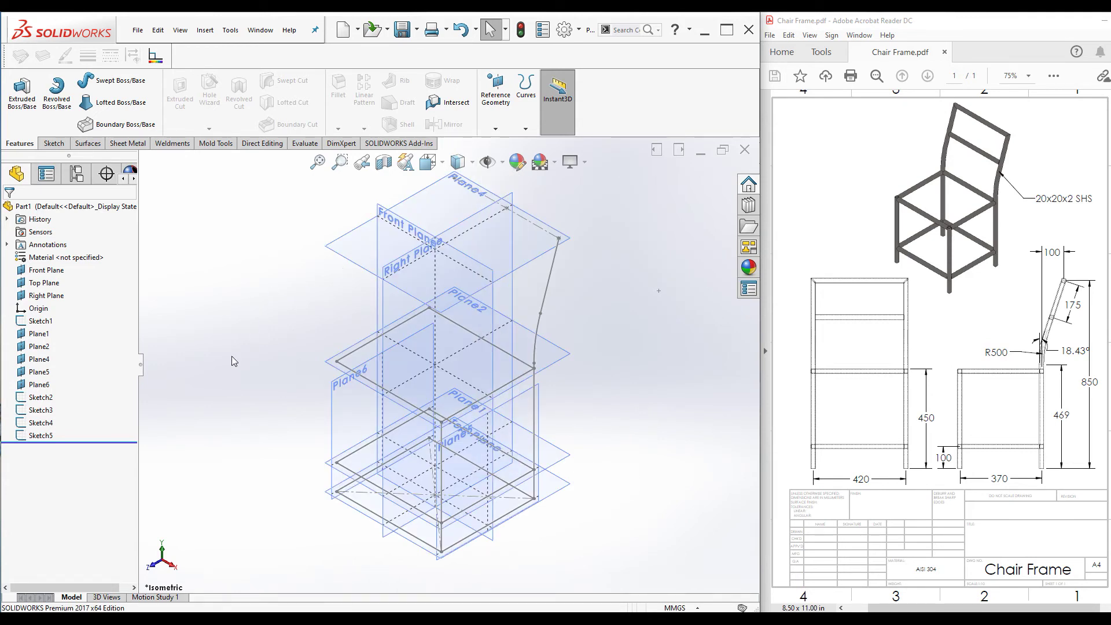
Step: Sketch on Plane6 the opposite side profile by converting the chains of the curved rear leg and the front leg, and finish the sketch
left_click(335, 427)
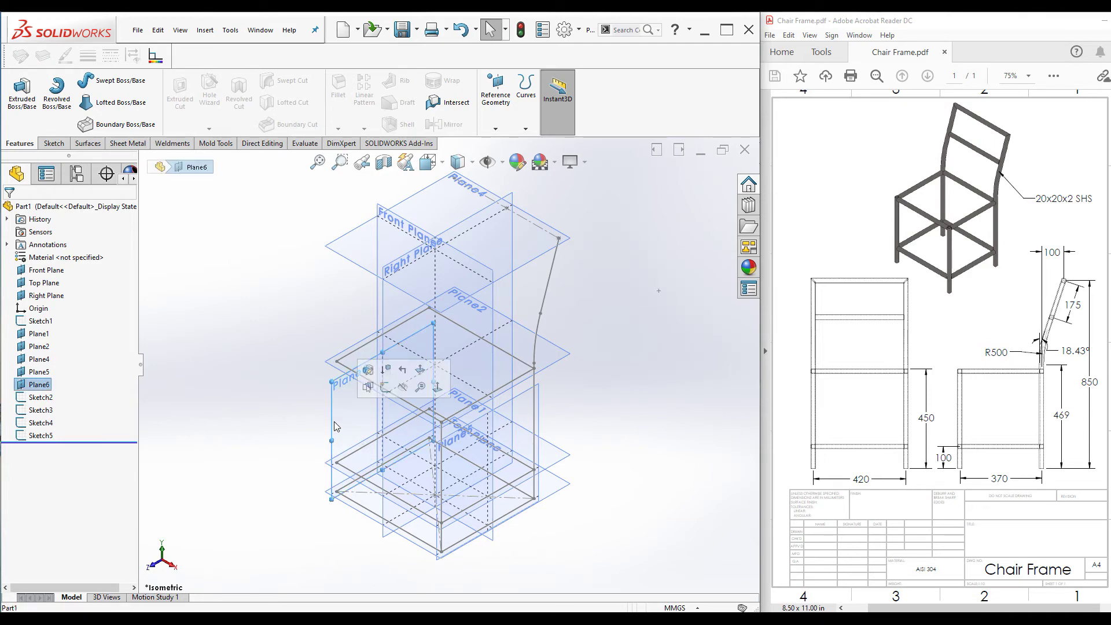
left_click(386, 389)
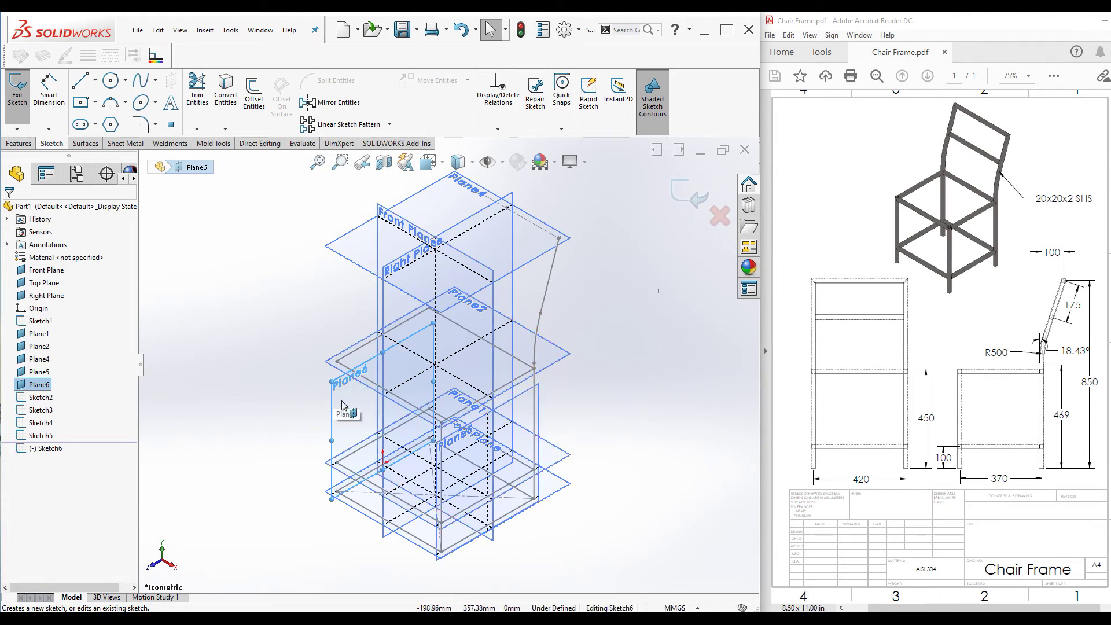
left_click(225, 86)
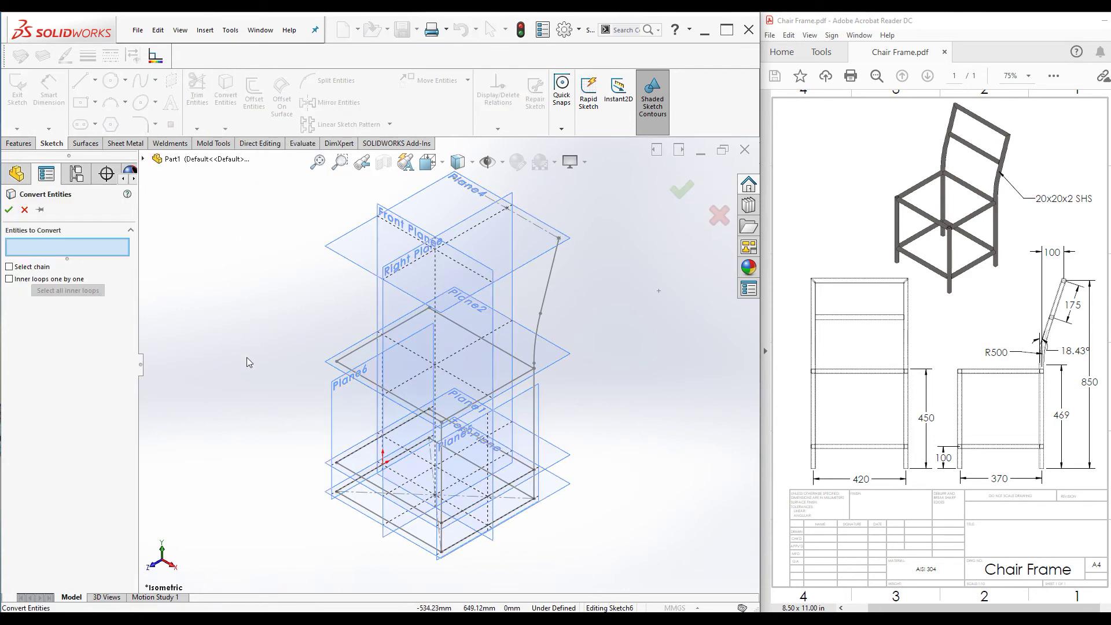
left_click(9, 267)
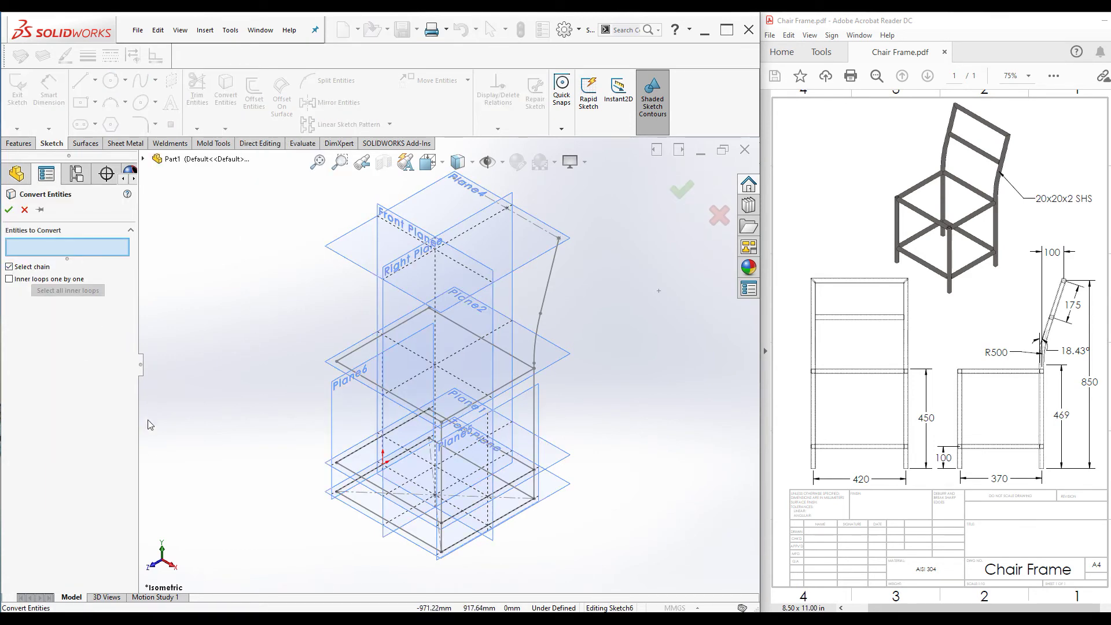
left_click(544, 302)
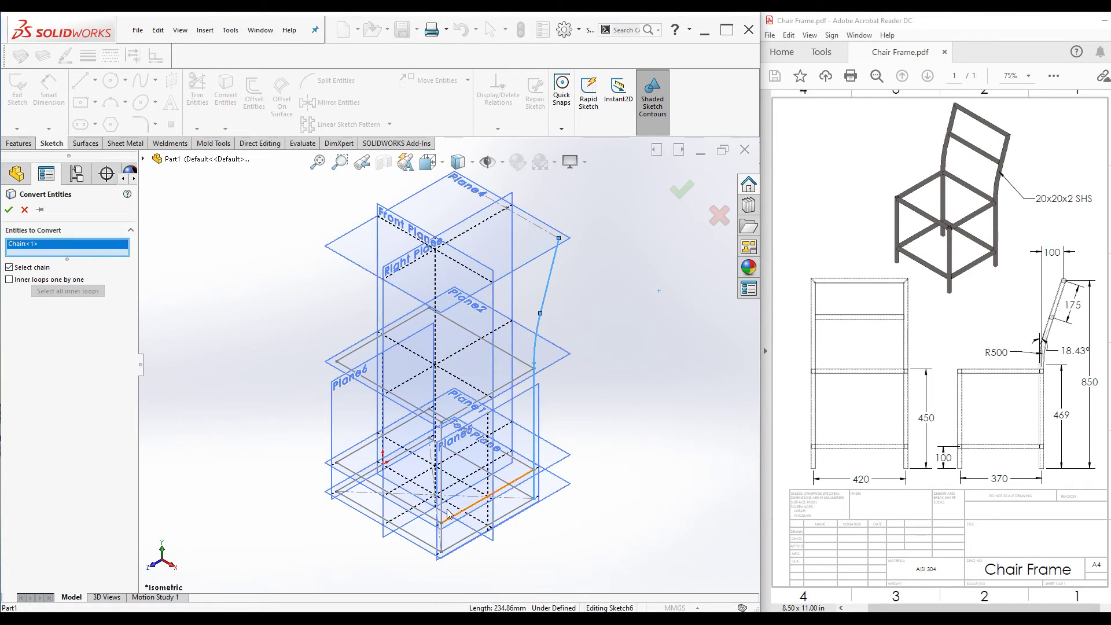
left_click(438, 538)
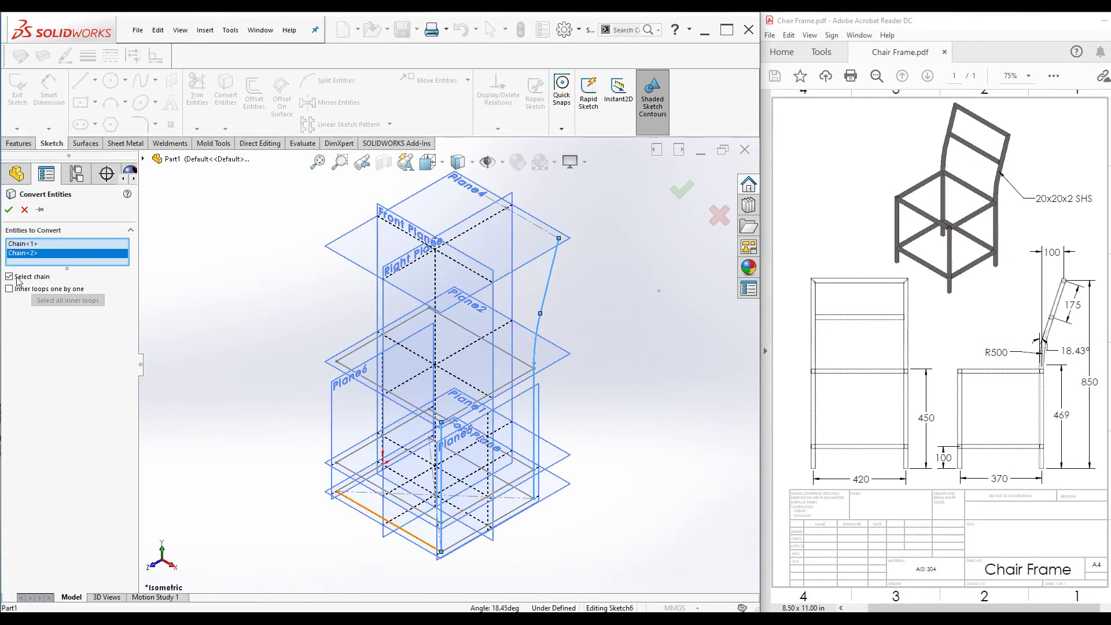
left_click(9, 210)
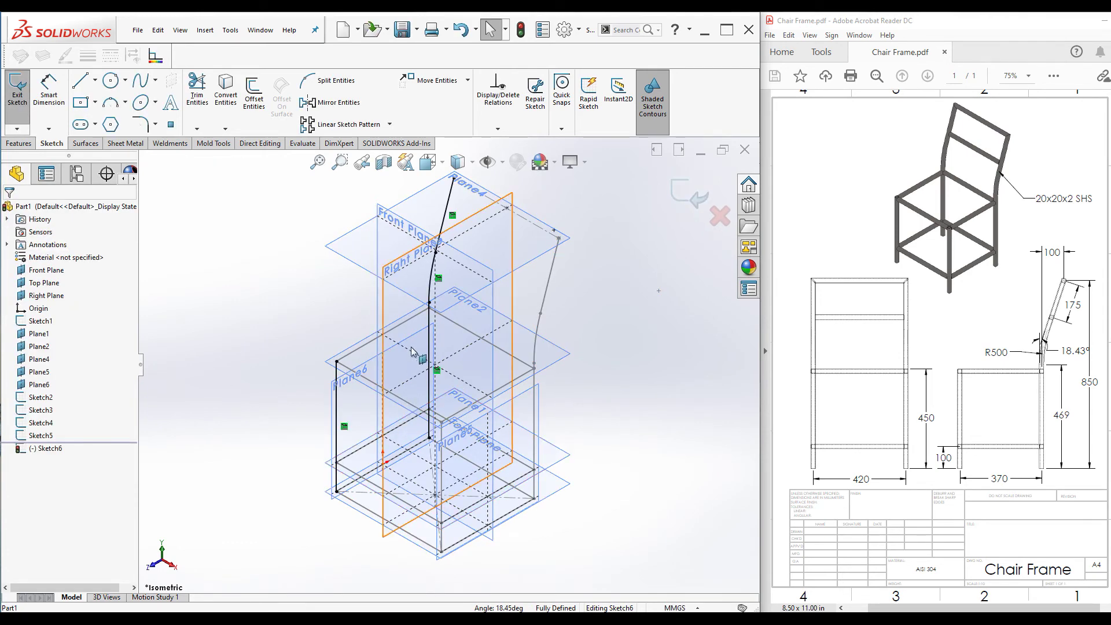
left_click(687, 197)
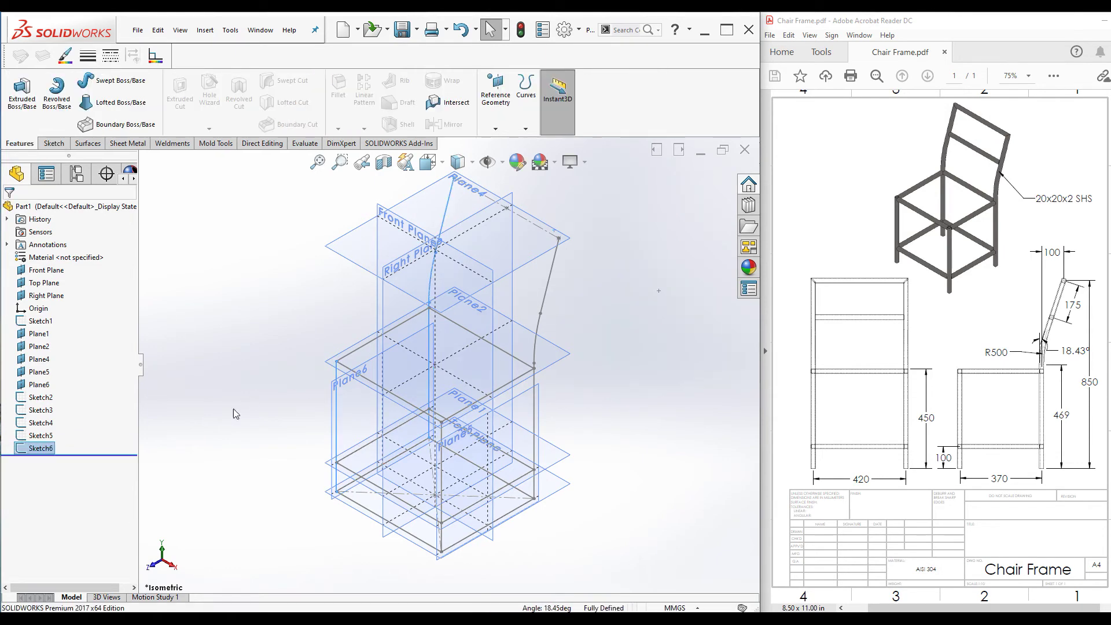
Step: Edit Sketch4 to change the backrest's top construction line into a solid line, and finish the sketch
left_click(538, 232)
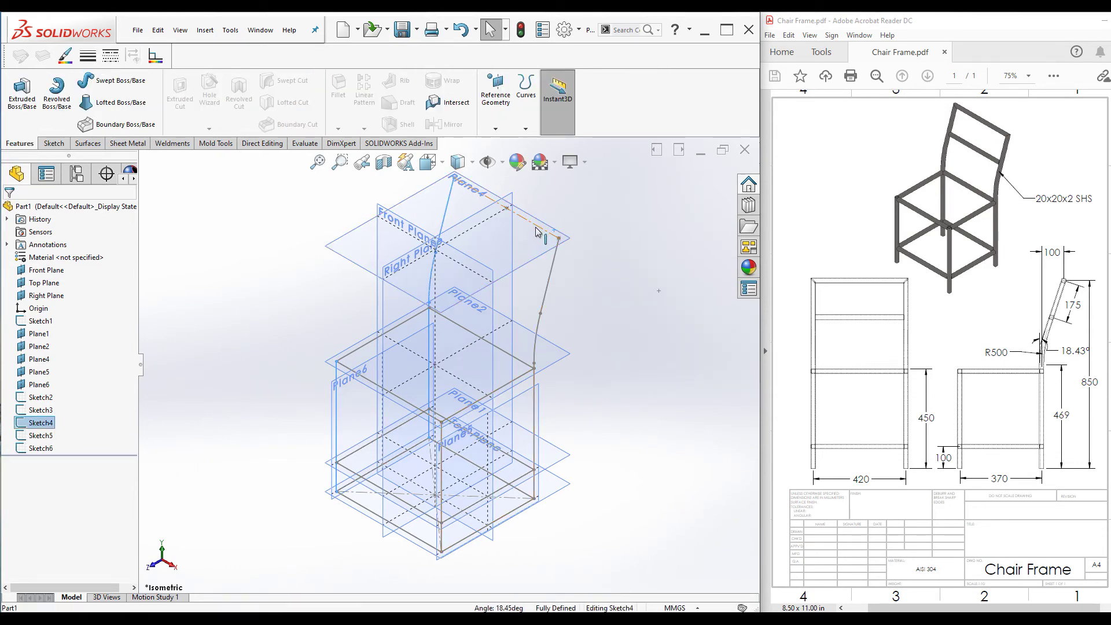
left_click(26, 423)
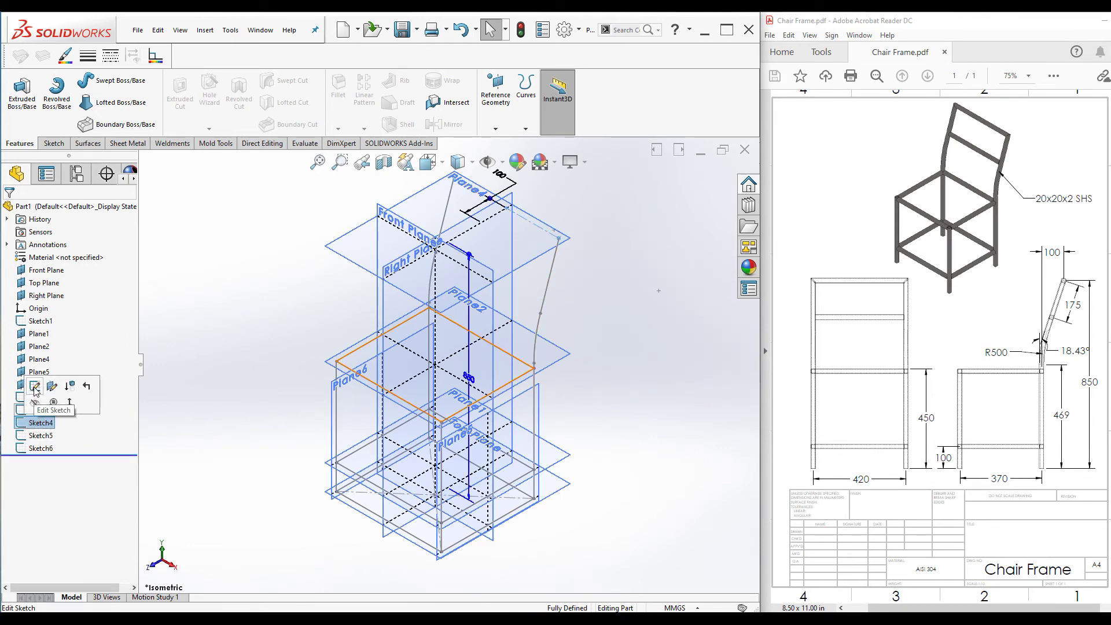
left_click(36, 391)
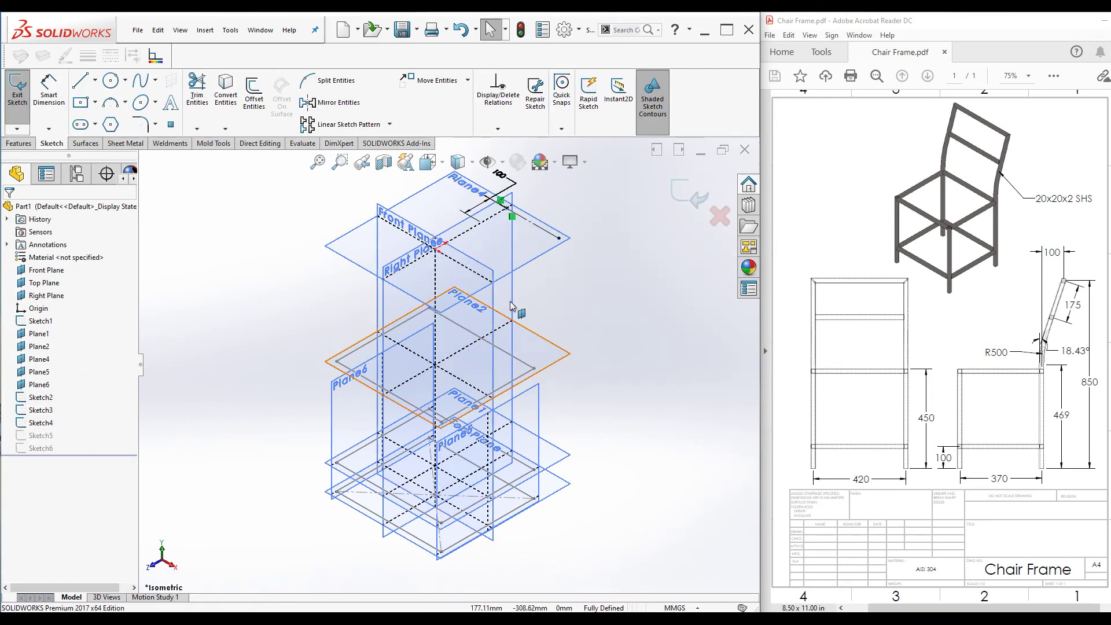
left_click(539, 231)
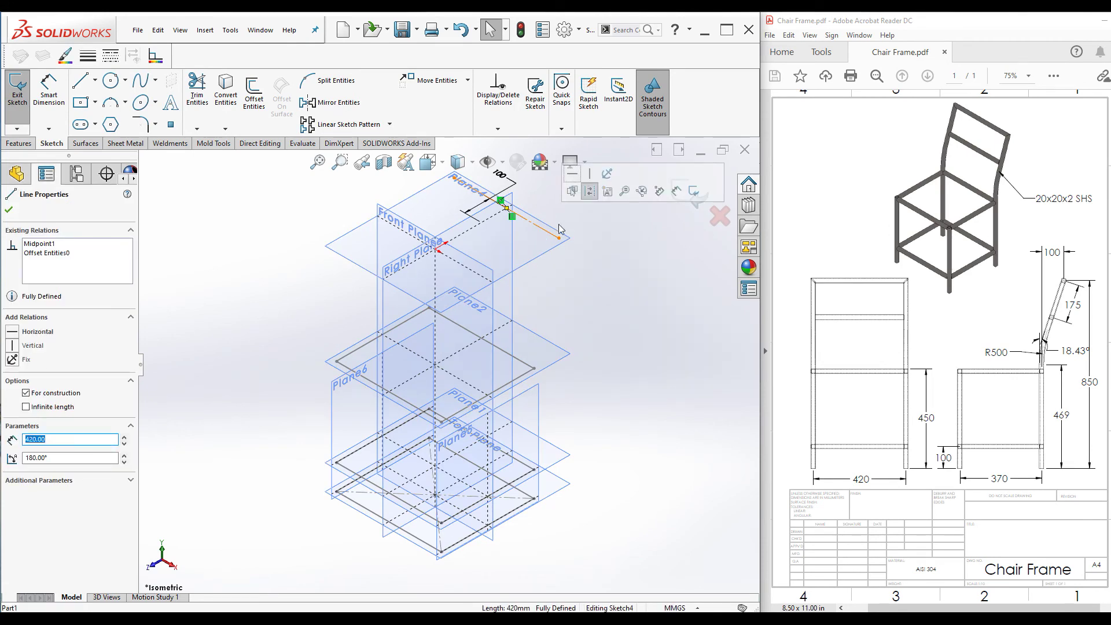
left_click(589, 192)
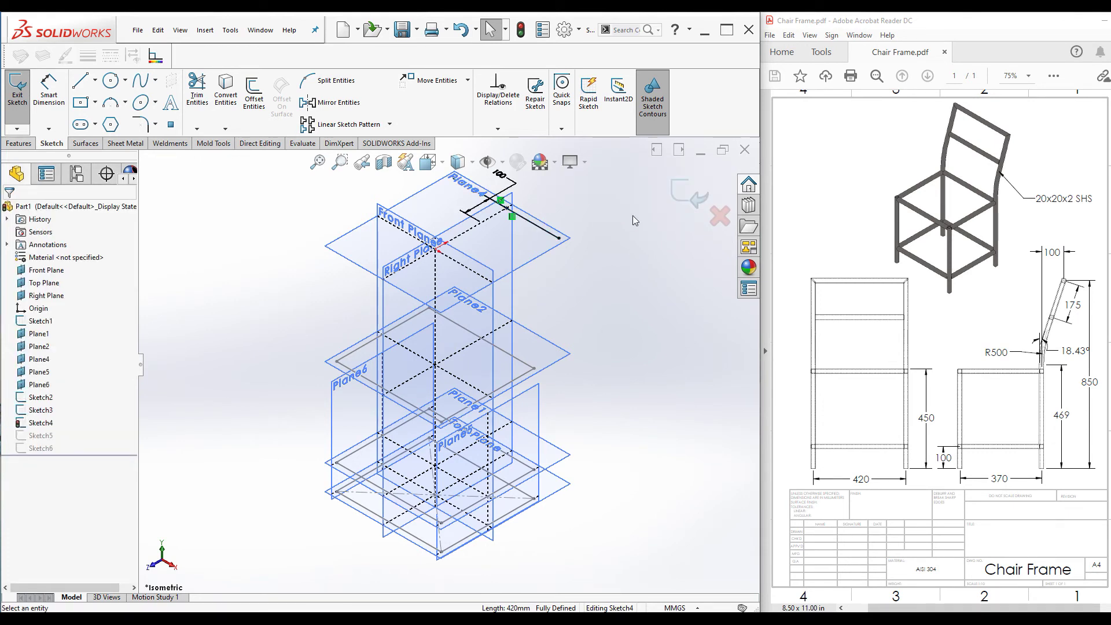
left_click(676, 197)
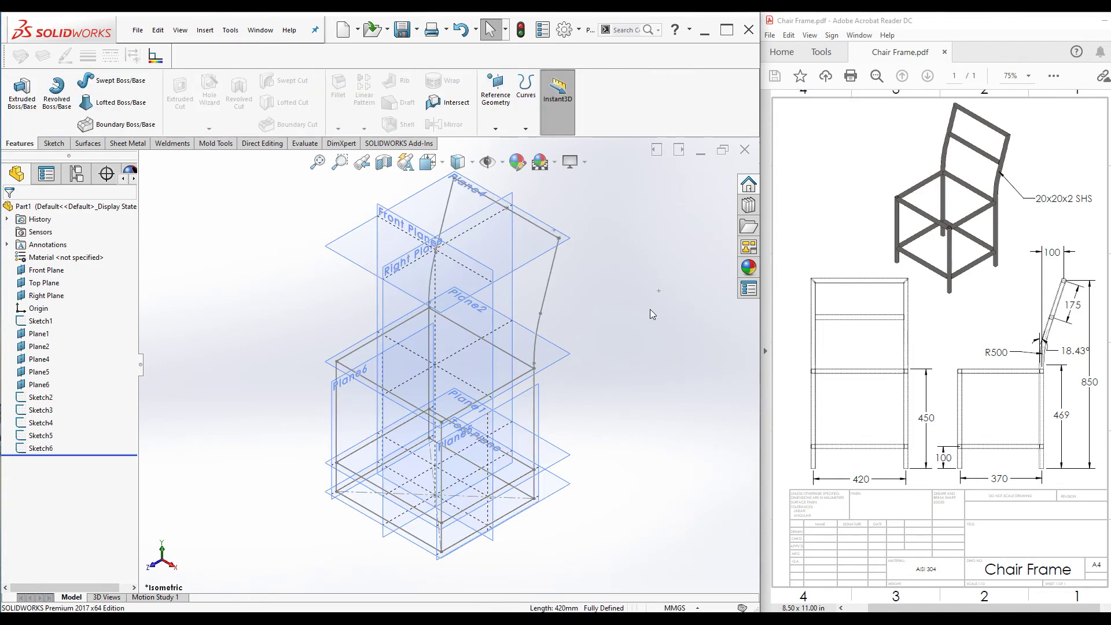
Step: Hide the reference planes so only the chair's layout sketches are displayed
key("z")
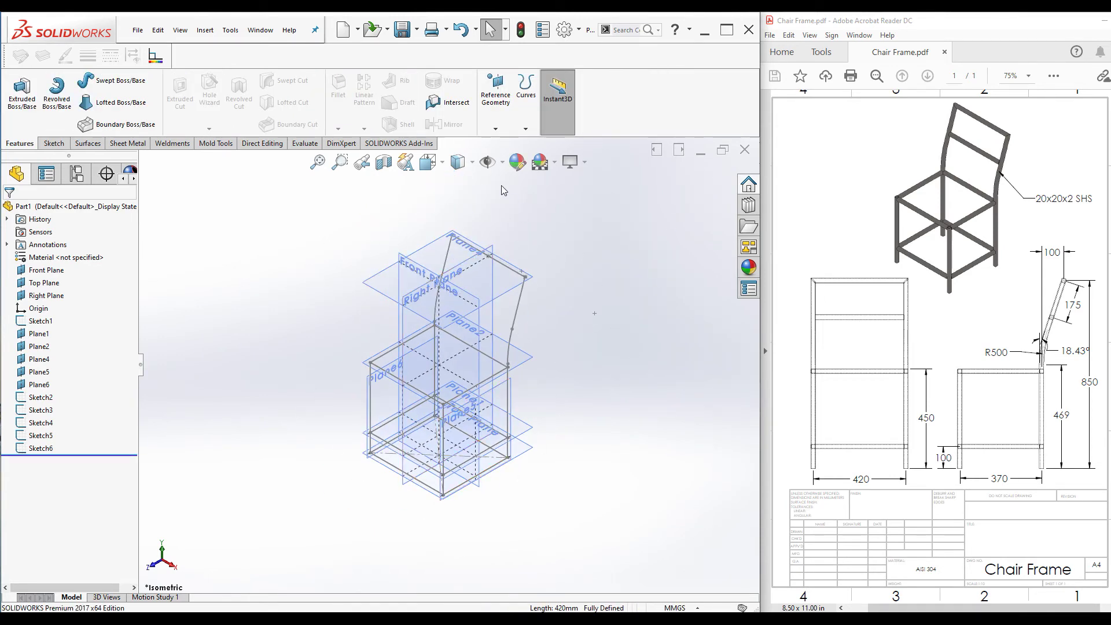
left_click(502, 162)
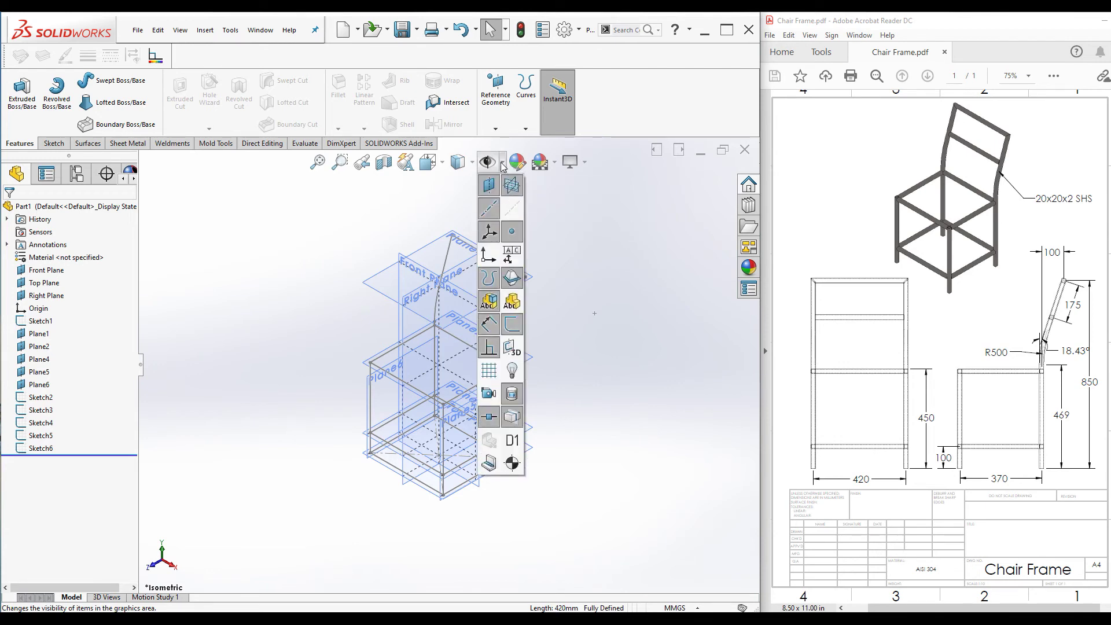
left_click(490, 184)
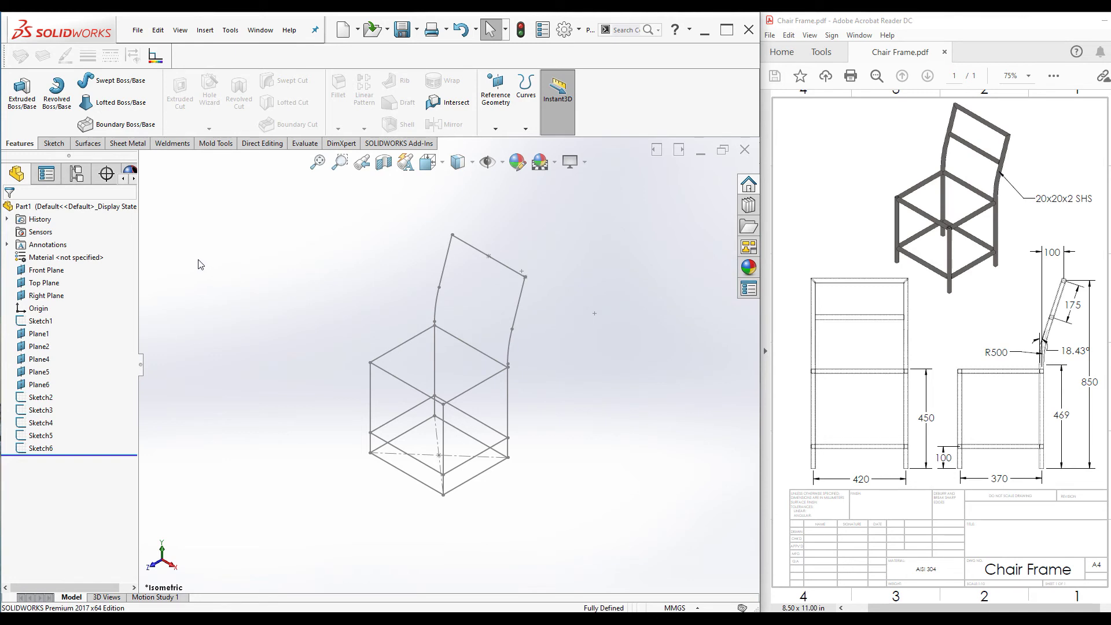
Step: In a new 3D sketch, draw a 420 mm line along X between the two sloping backrest lines, below the top rail
left_click(54, 143)
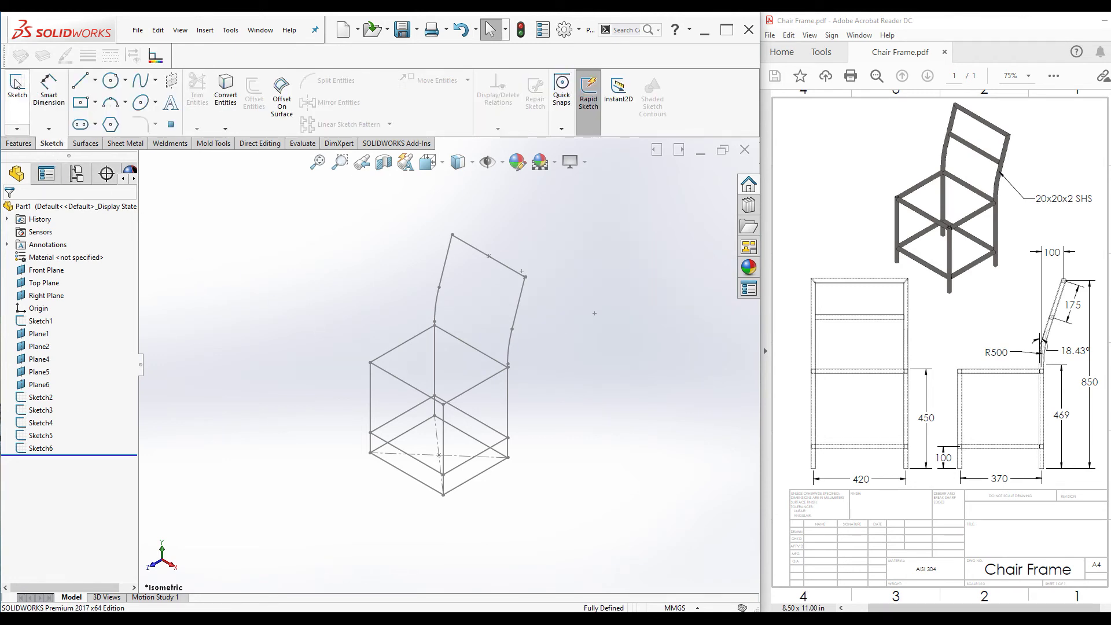
left_click(17, 129)
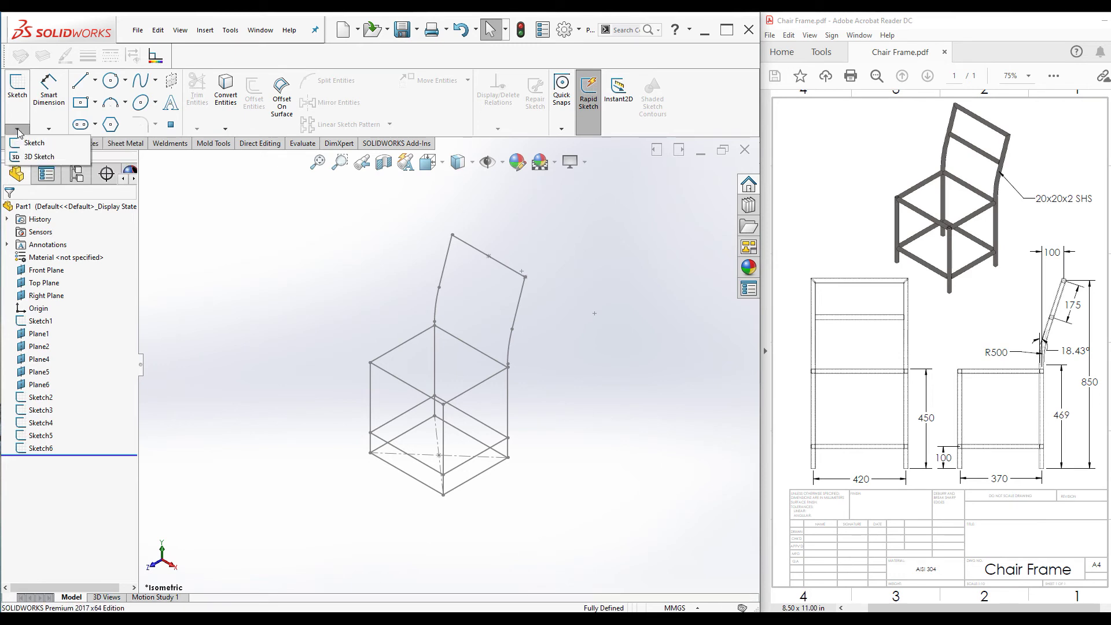
left_click(36, 157)
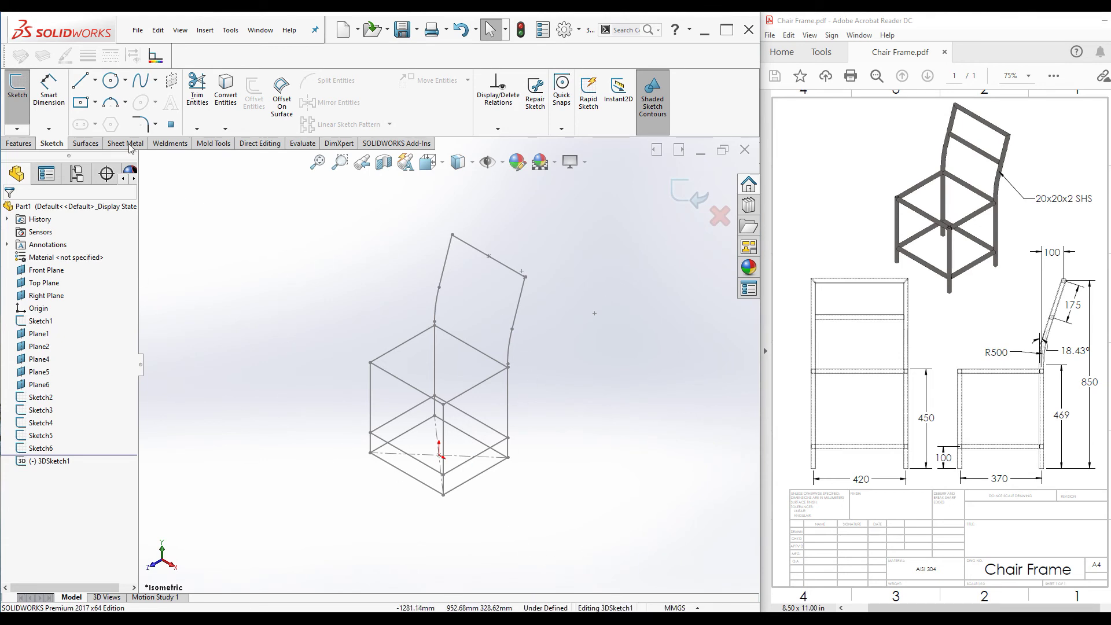
left_click(81, 82)
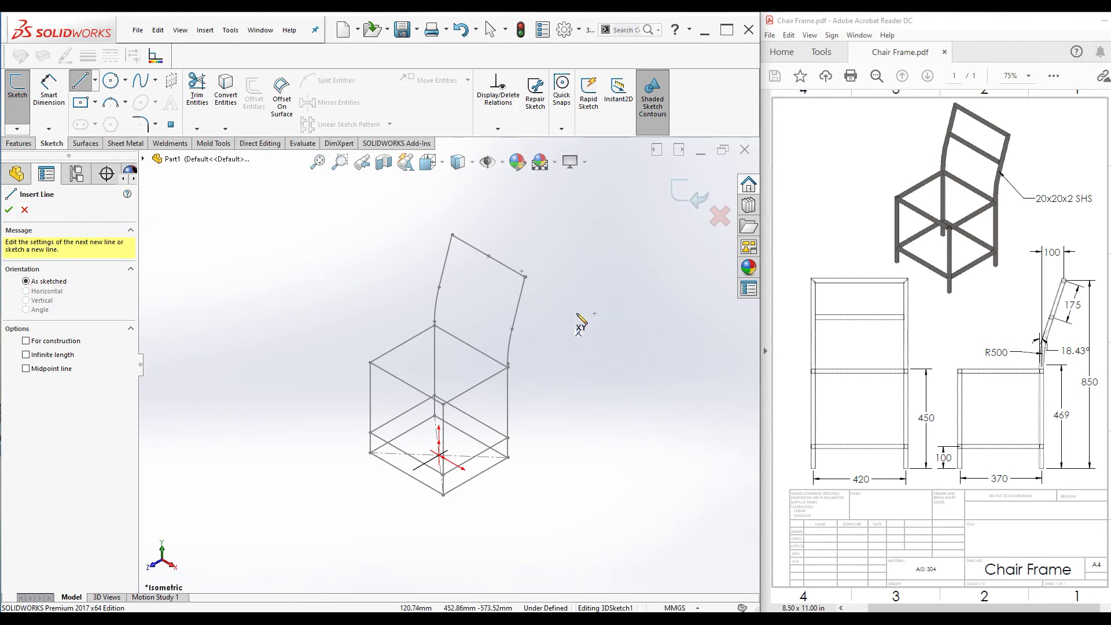
left_click(518, 303)
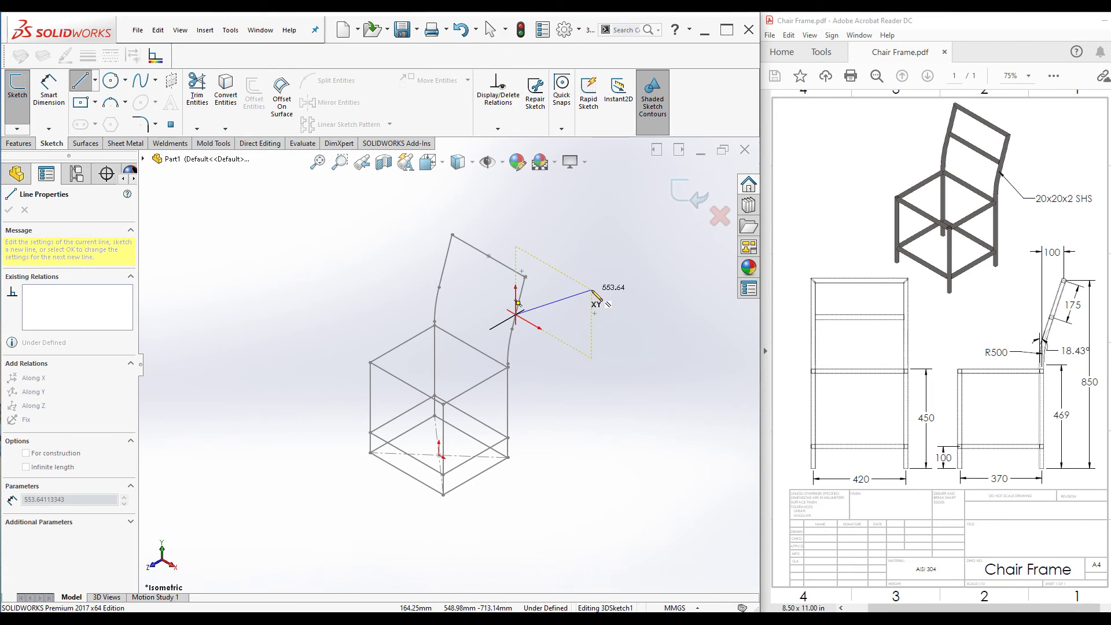
key("Tab")
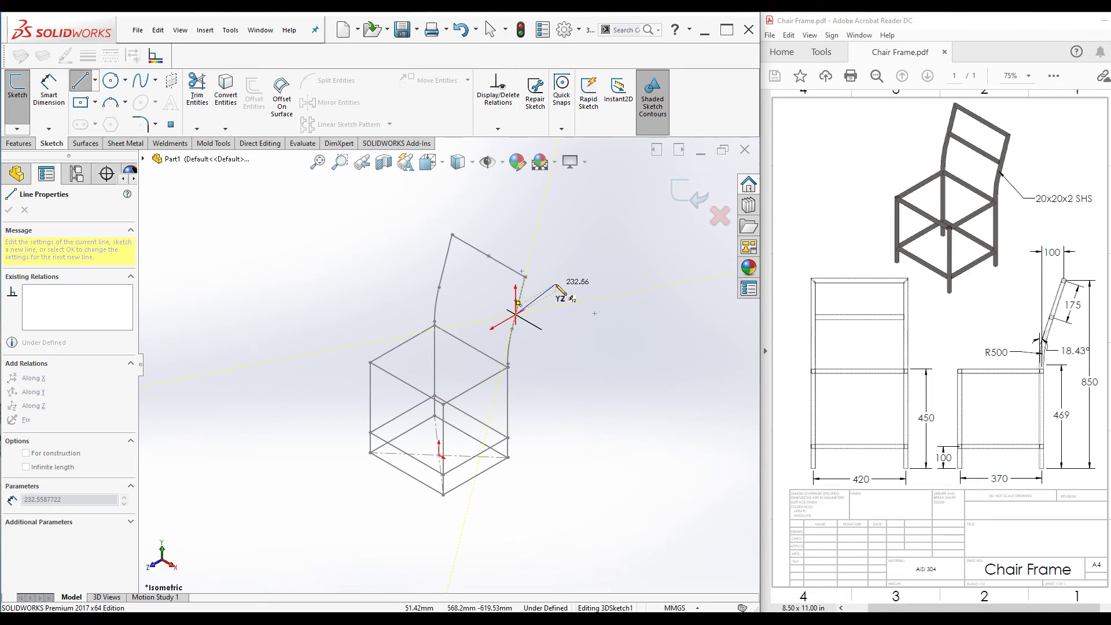
key("Tab")
key("Tab")
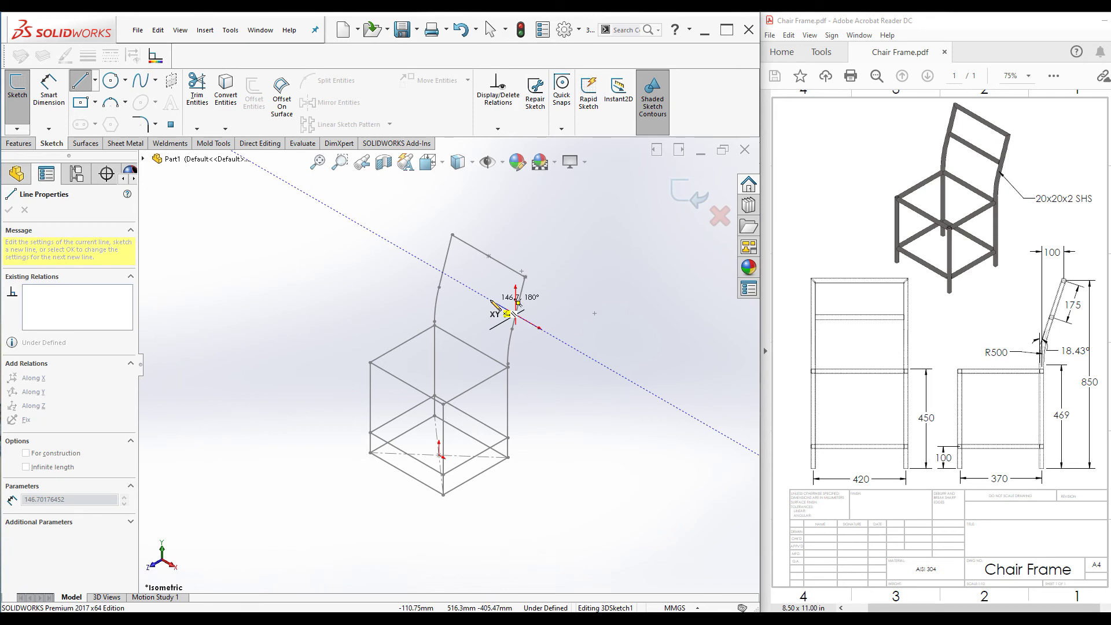
left_click(443, 272)
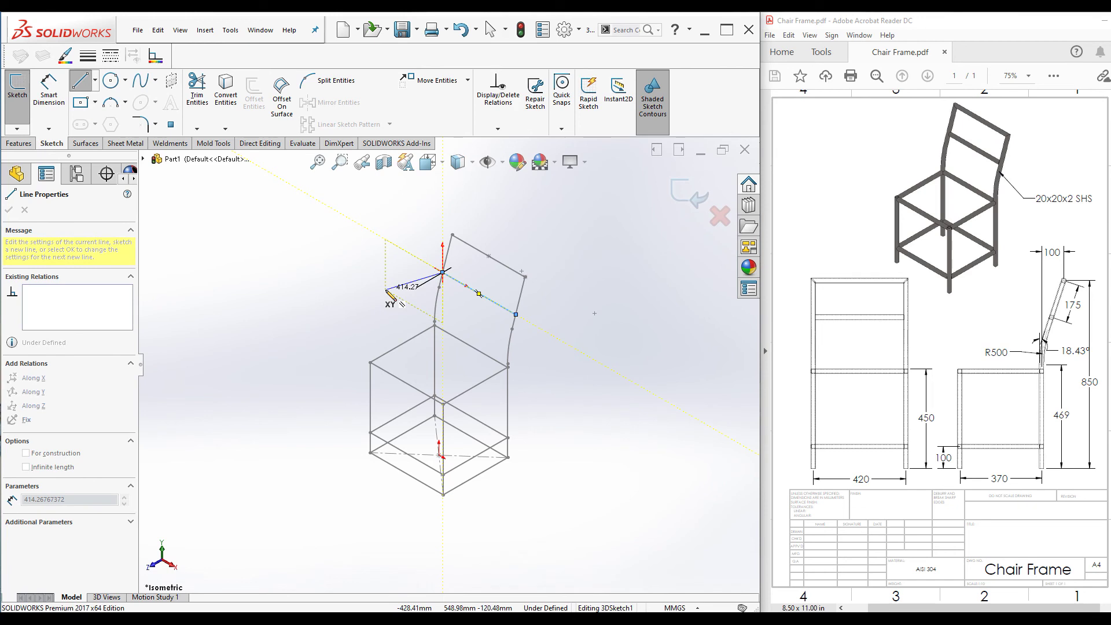
key("Escape")
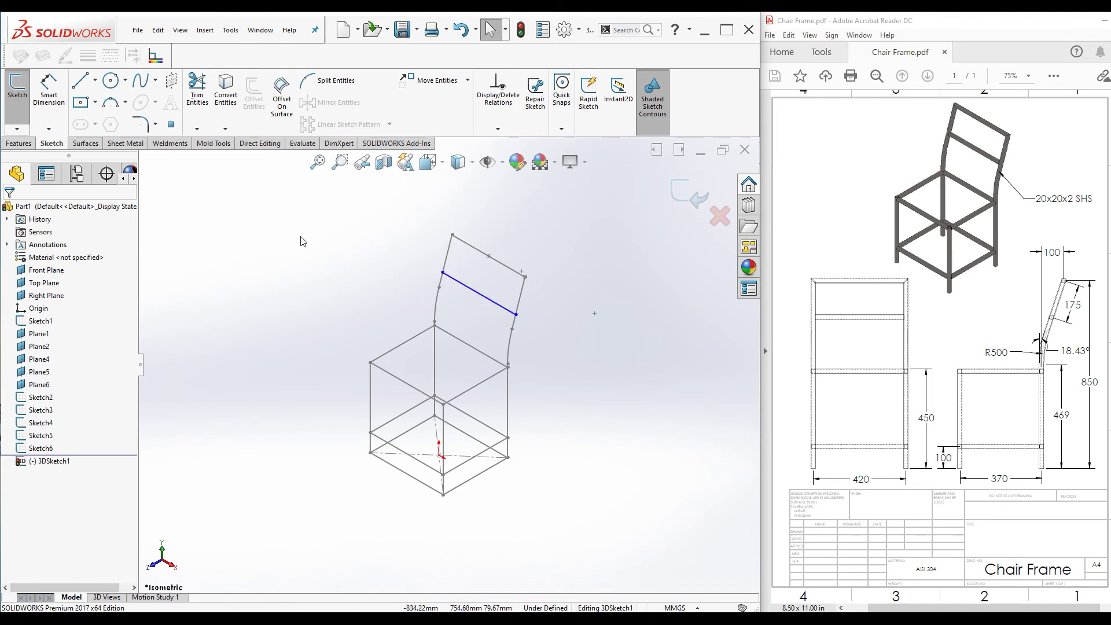
Step: Dimension the distance between the new backrest cross line and the top rail line to 175 mm
left_click(47, 81)
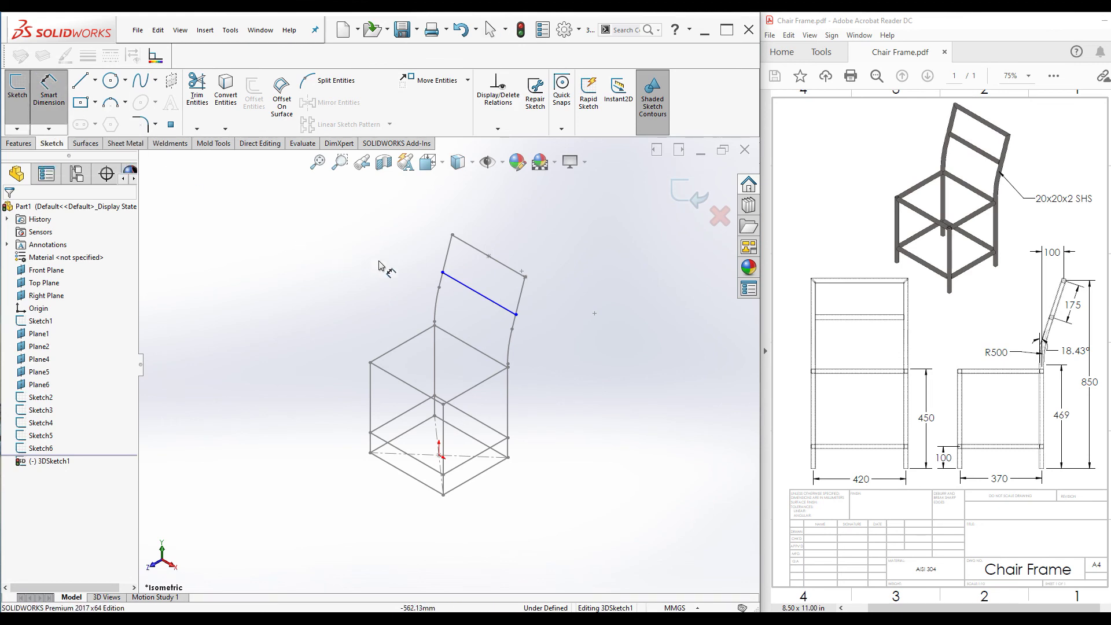
left_click(457, 284)
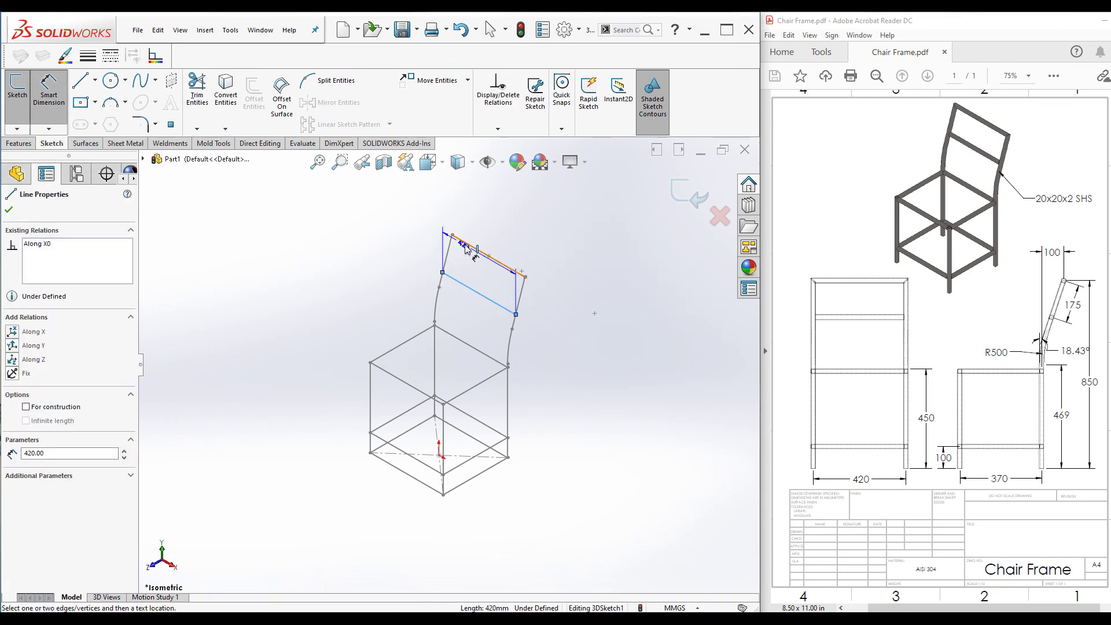
left_click(458, 238)
left_click(435, 247)
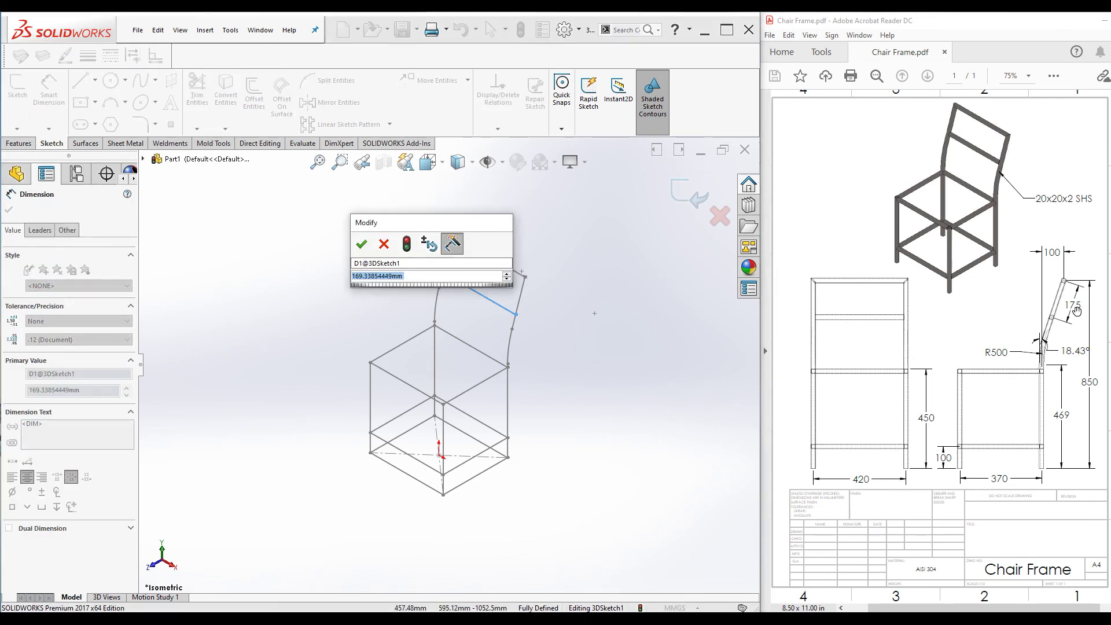
type("175")
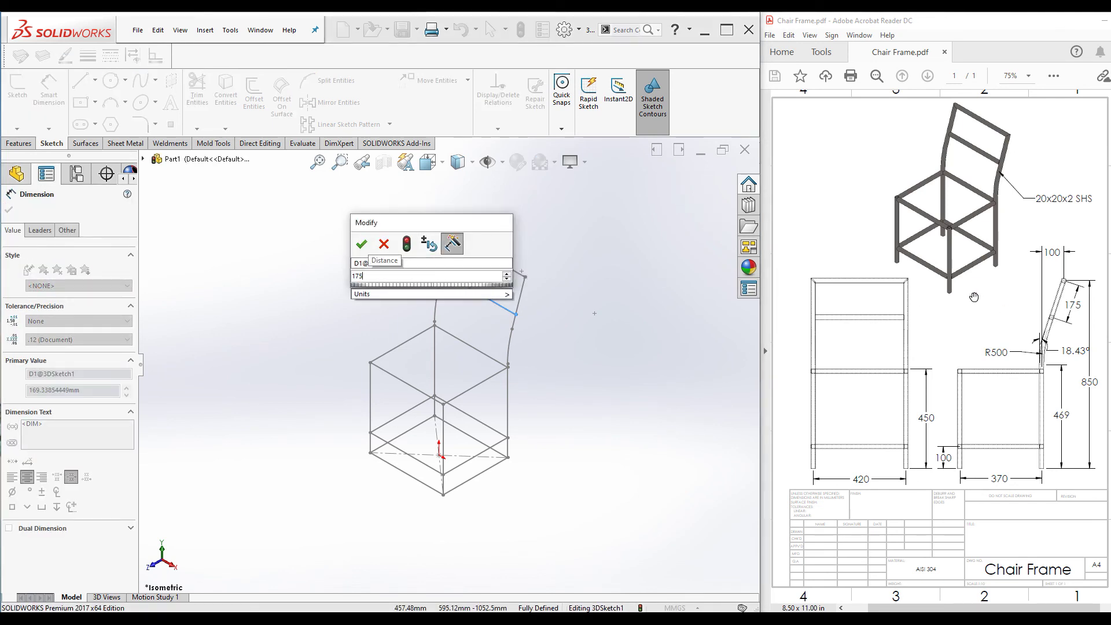
key("Return")
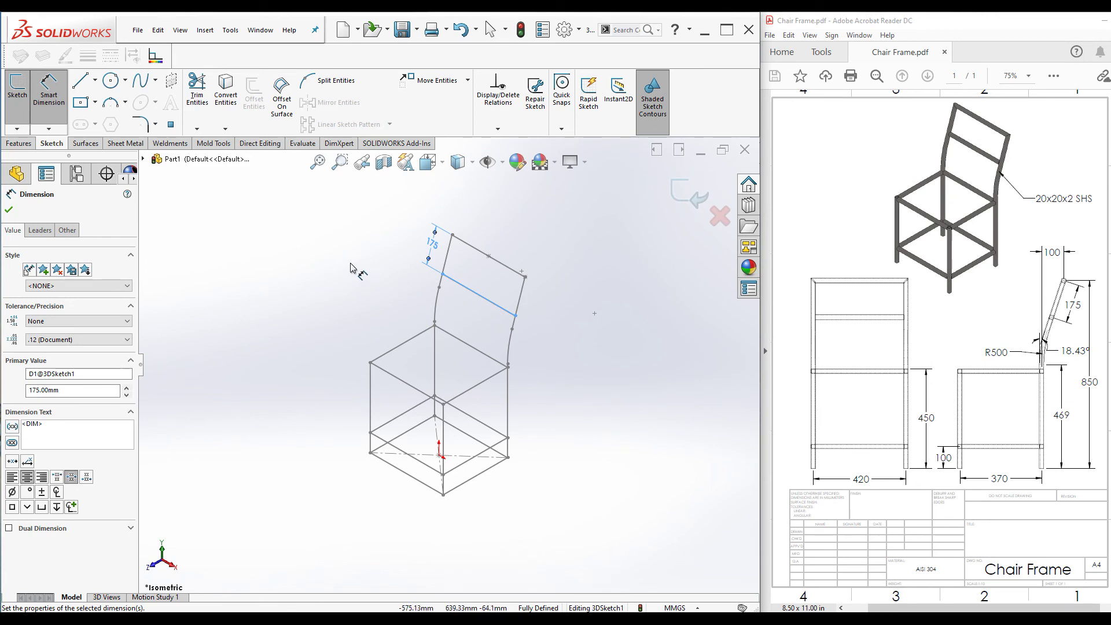
key("Escape")
Step: Finish the 3D sketch of the backrest cross line and clear the selection
mouse_move(364, 270)
middle_mouse_down("ctrl")
mouse_move(391, 278)
mouse_move(355, 277)
mouse_move(372, 278)
mouse_move(395, 336)
mouse_move(337, 315)
mouse_move(374, 267)
mouse_move(533, 290)
mouse_move(573, 378)
mouse_move(516, 376)
mouse_move(387, 330)
mouse_move(359, 390)
mouse_move(462, 425)
mouse_move(324, 315)
middle_mouse_up("ctrl")
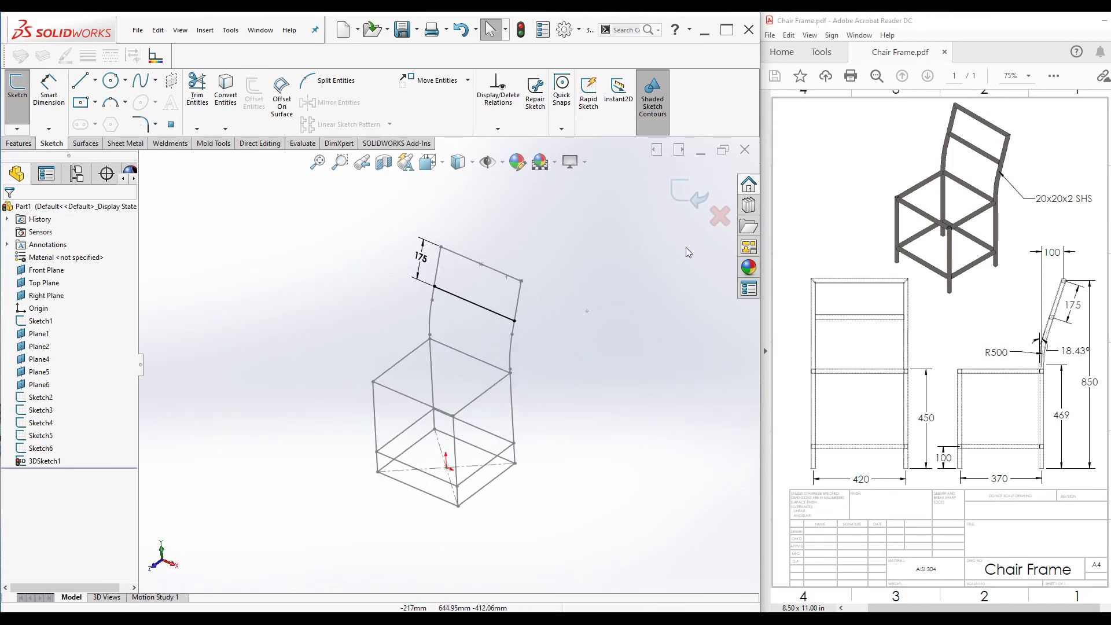
left_click(677, 198)
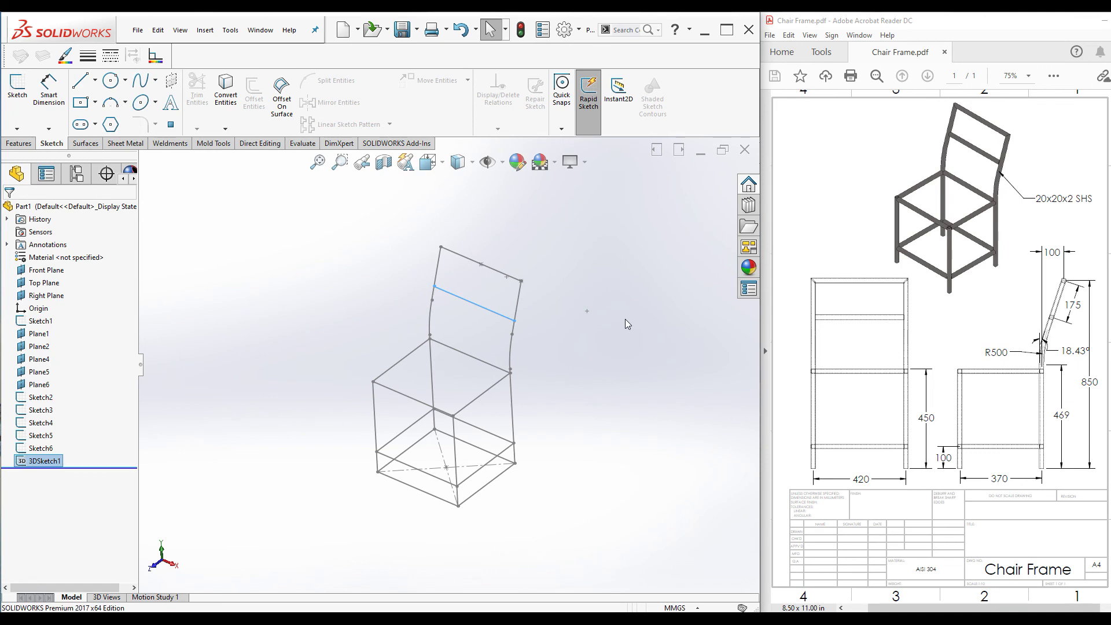
key("ctrl+7")
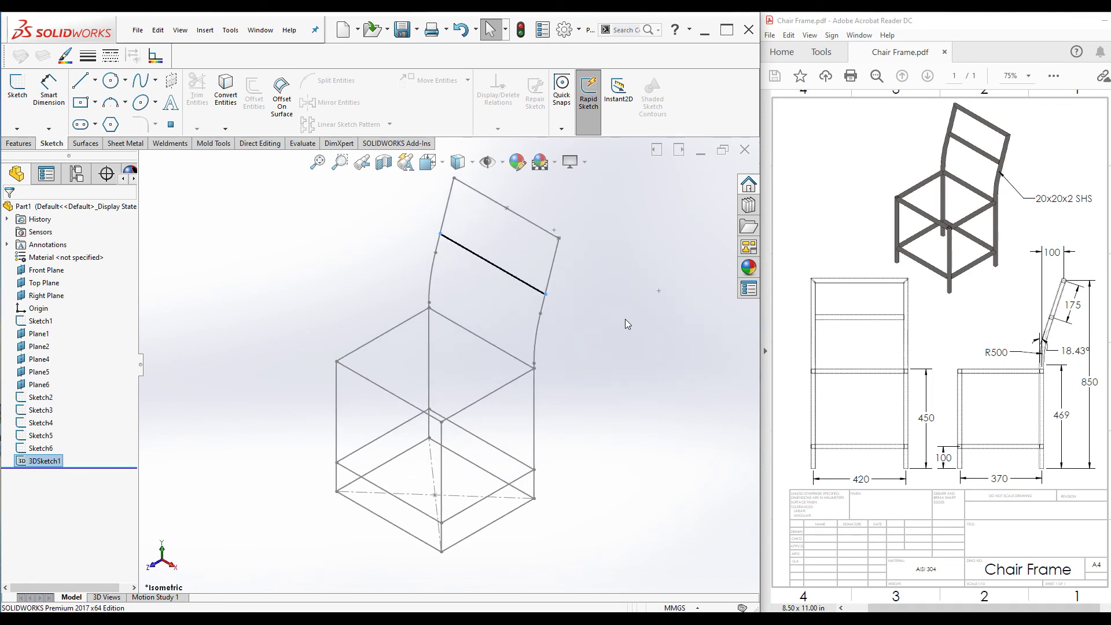
left_click(690, 412)
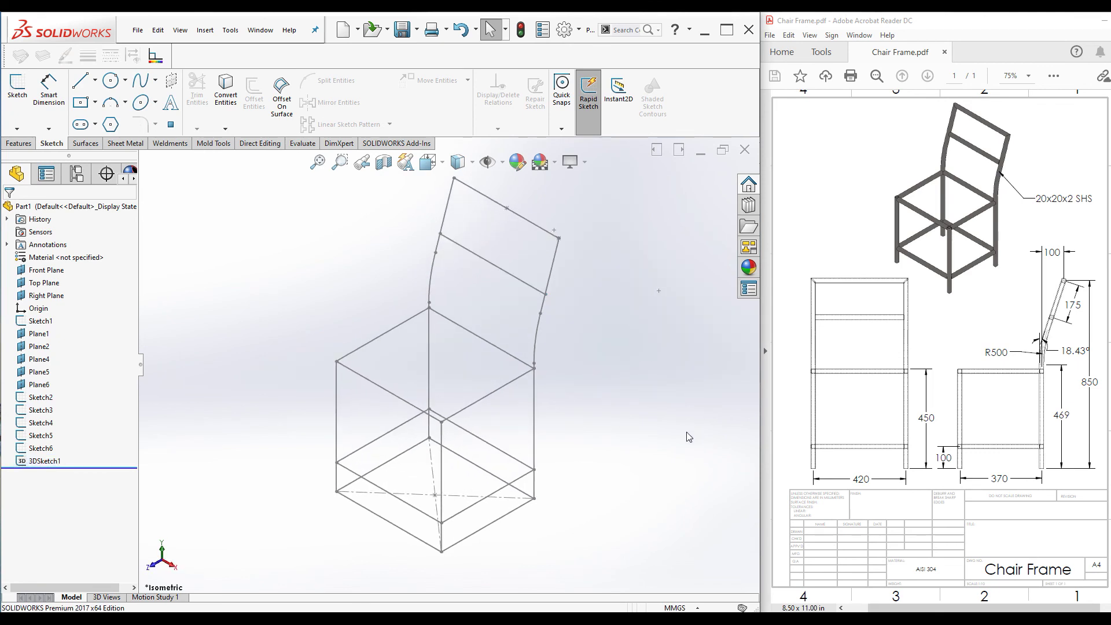